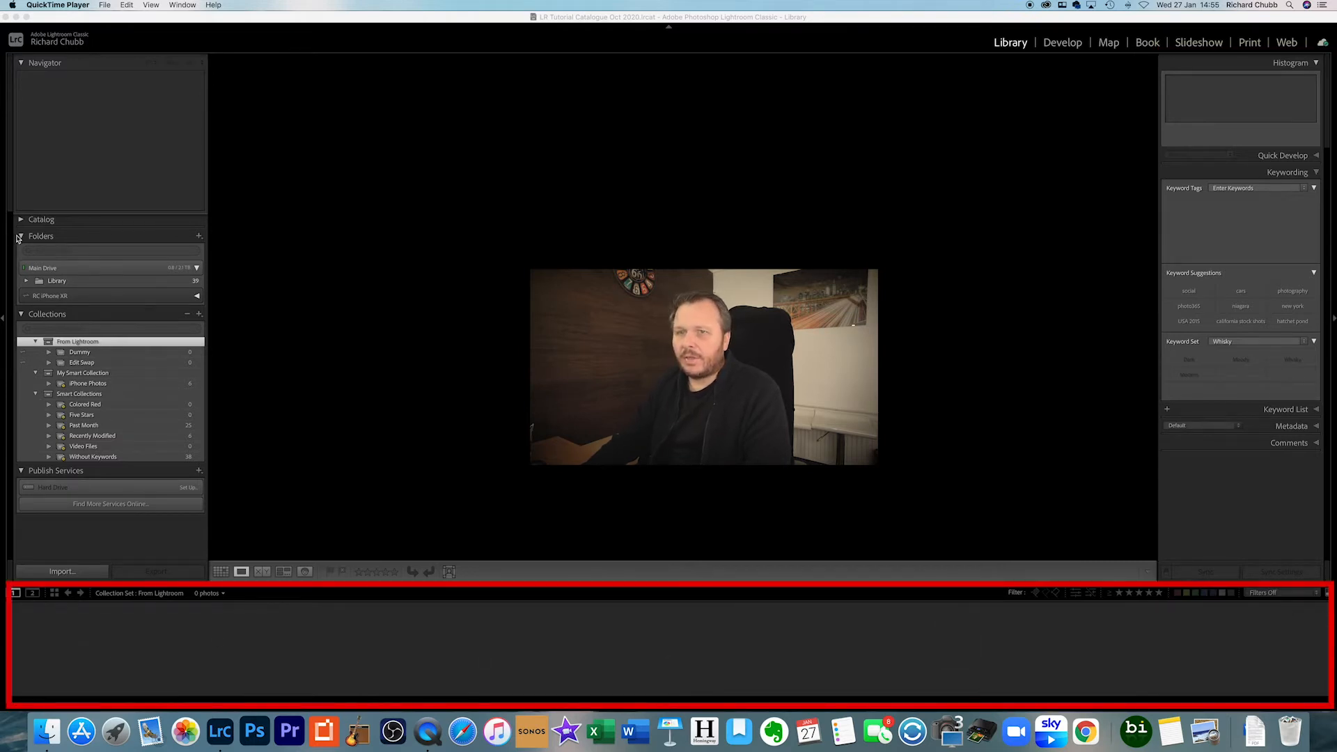
Expand the Library folder on the main drive and open the Barcelona F1 folder from 2019.
click(26, 282)
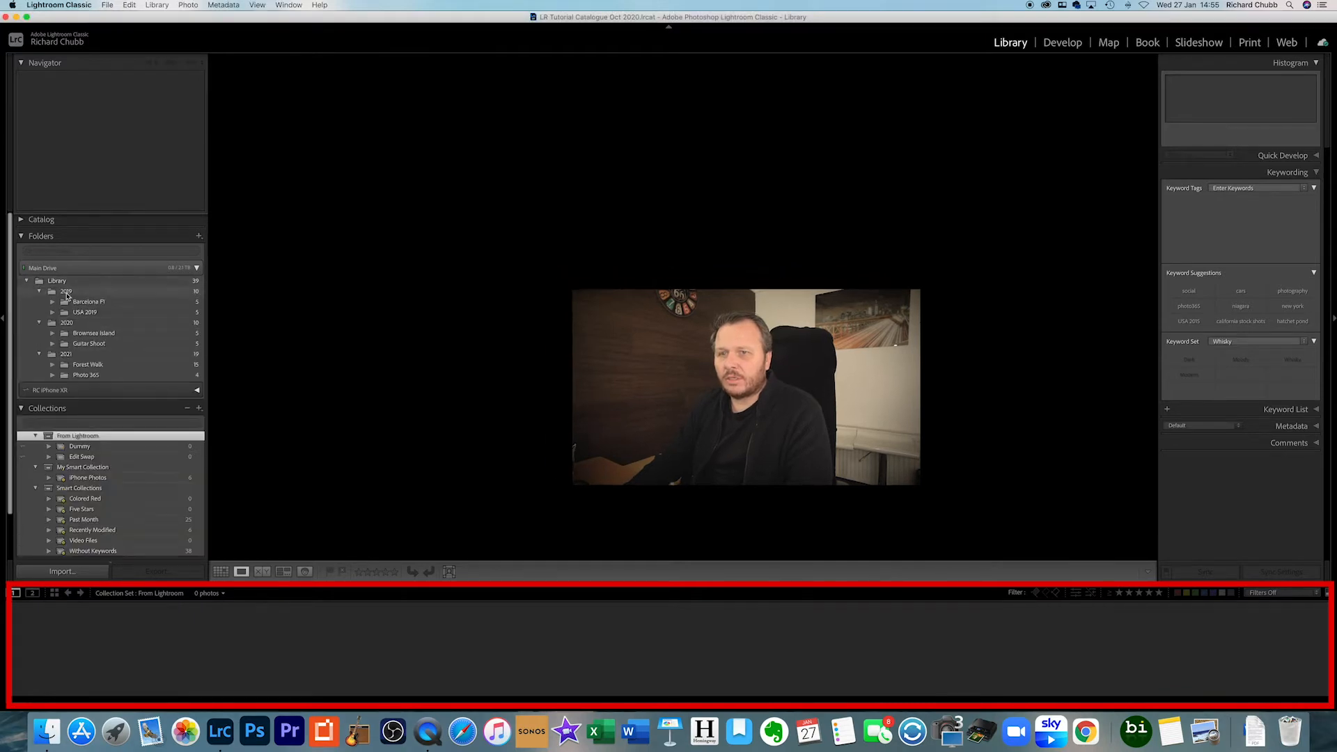
click(79, 304)
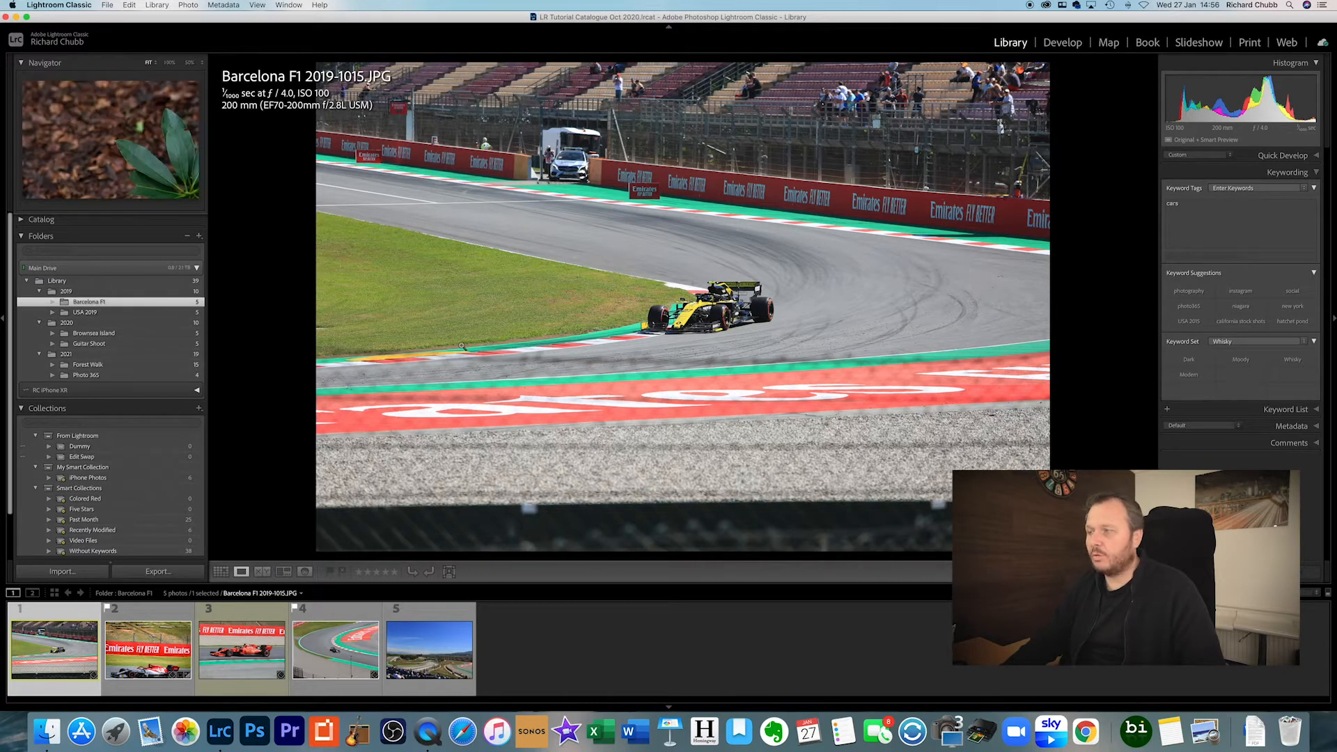
View the photo in the Develop module and the Map module, and return to the Library module.
click(1062, 44)
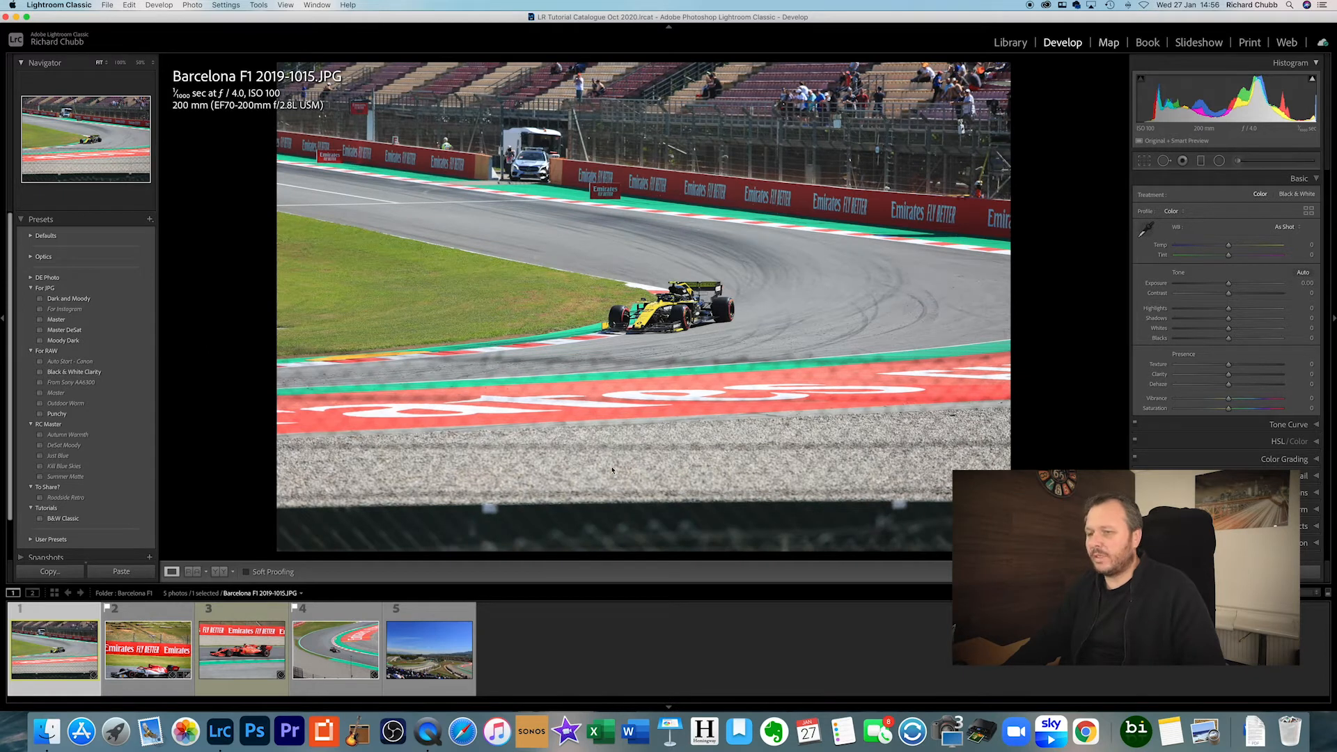
key(super+alt+3)
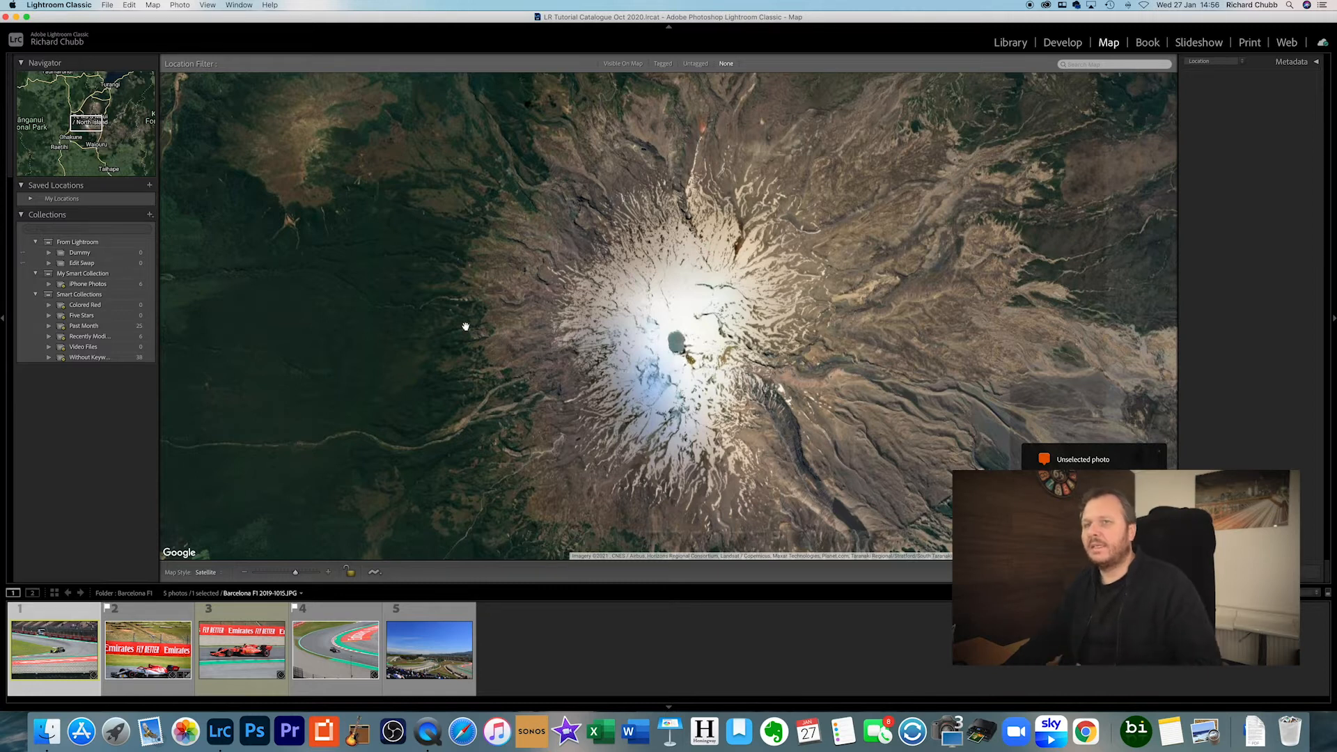
click(1016, 44)
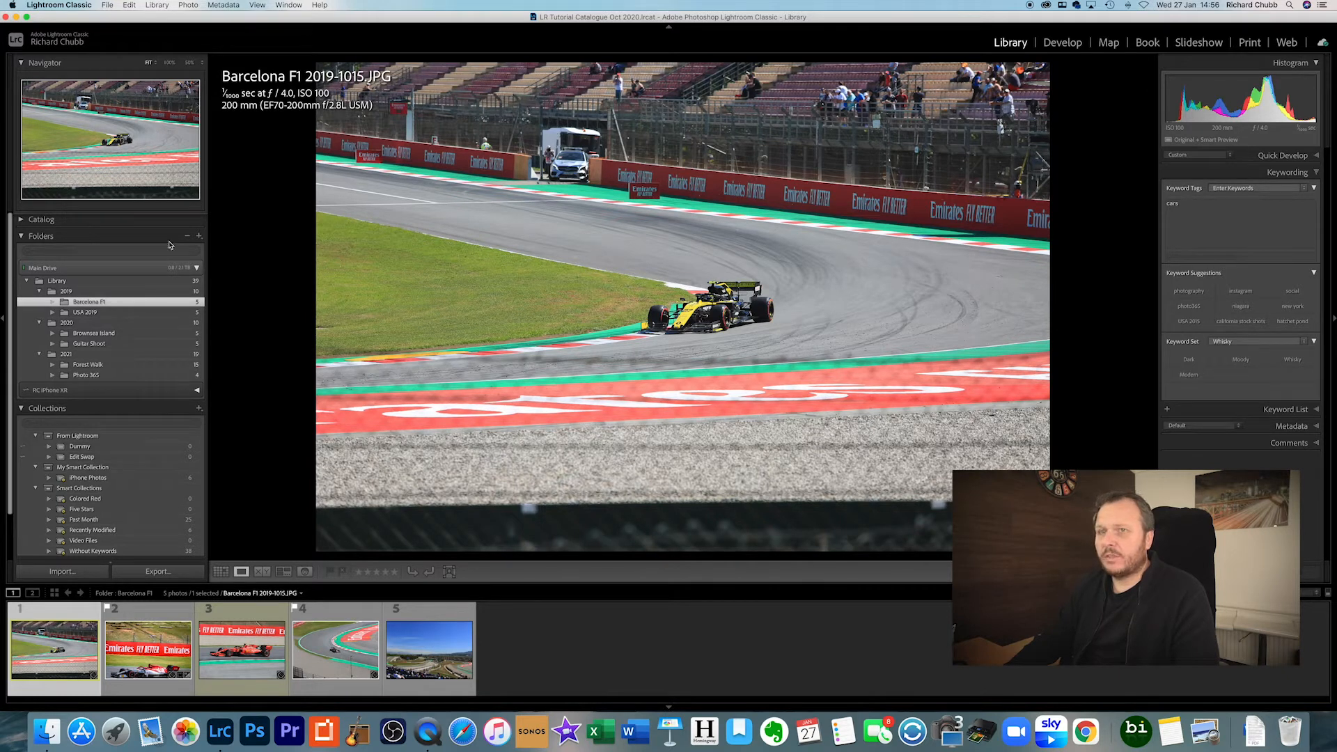
Inspect different areas of the Barcelona F1 2019-1015 photo at 100% zoom, and return it to Fit view.
click(119, 145)
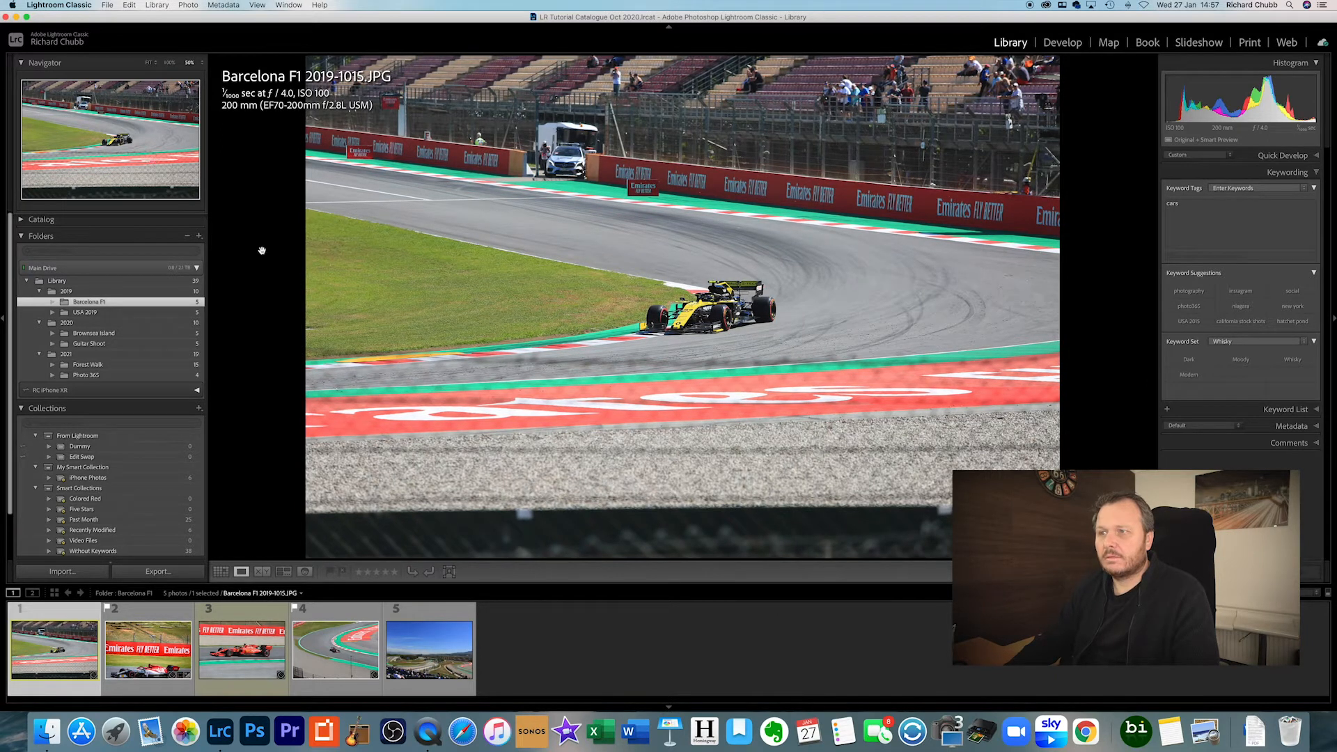
click(201, 64)
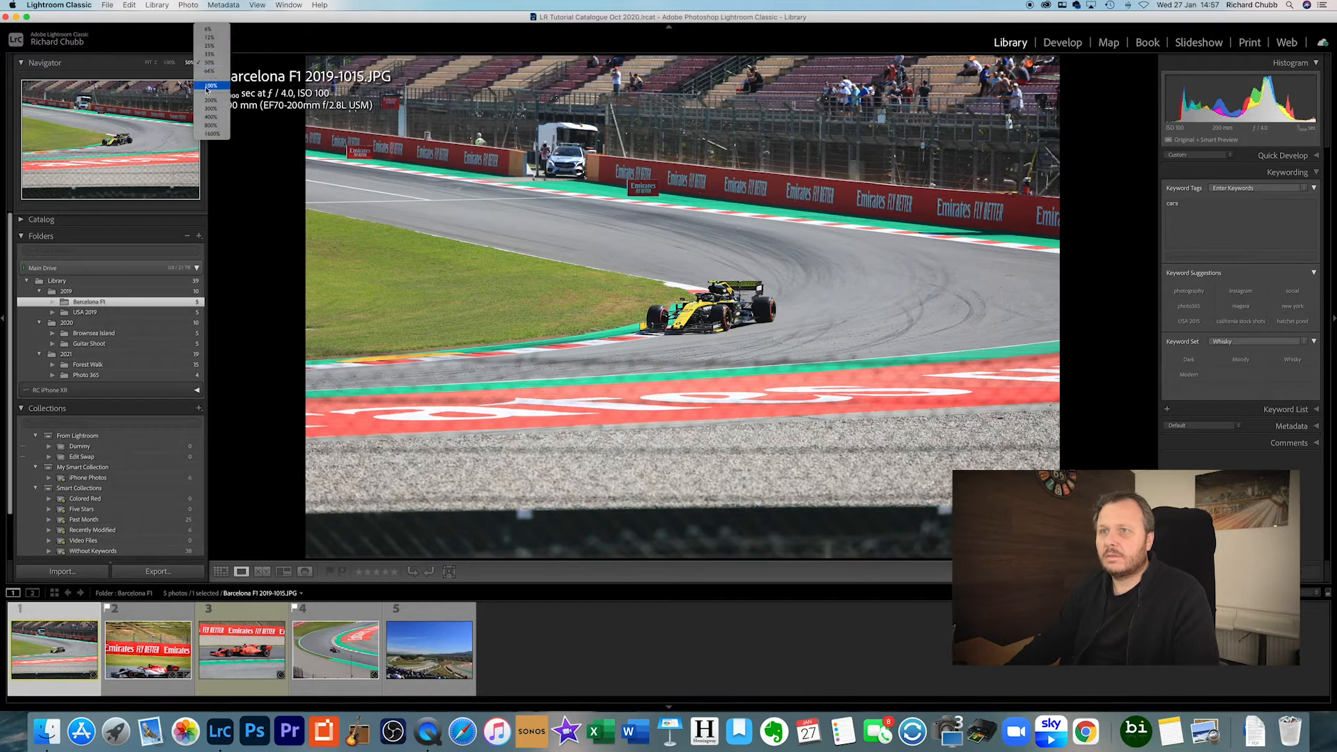
click(209, 85)
click(148, 64)
click(95, 127)
drag(102, 133, 179, 162)
drag(70, 97, 167, 119)
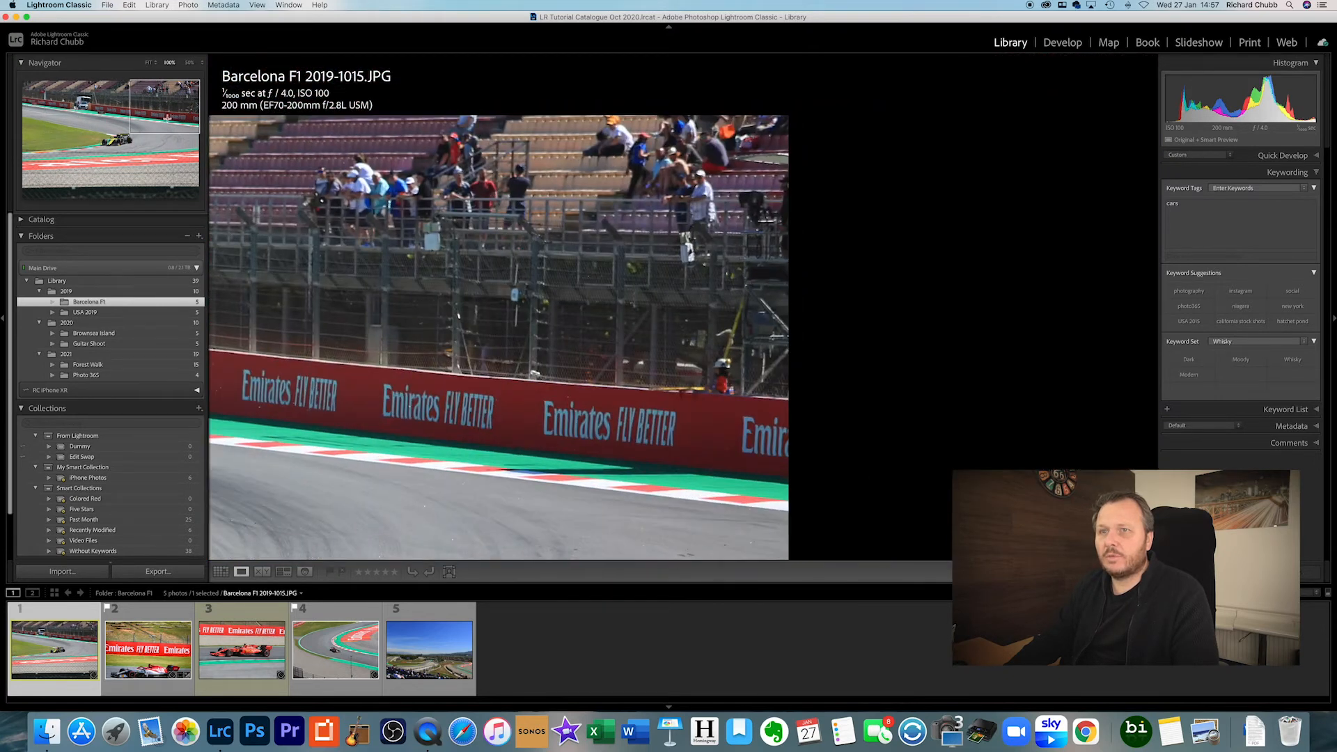
click(120, 140)
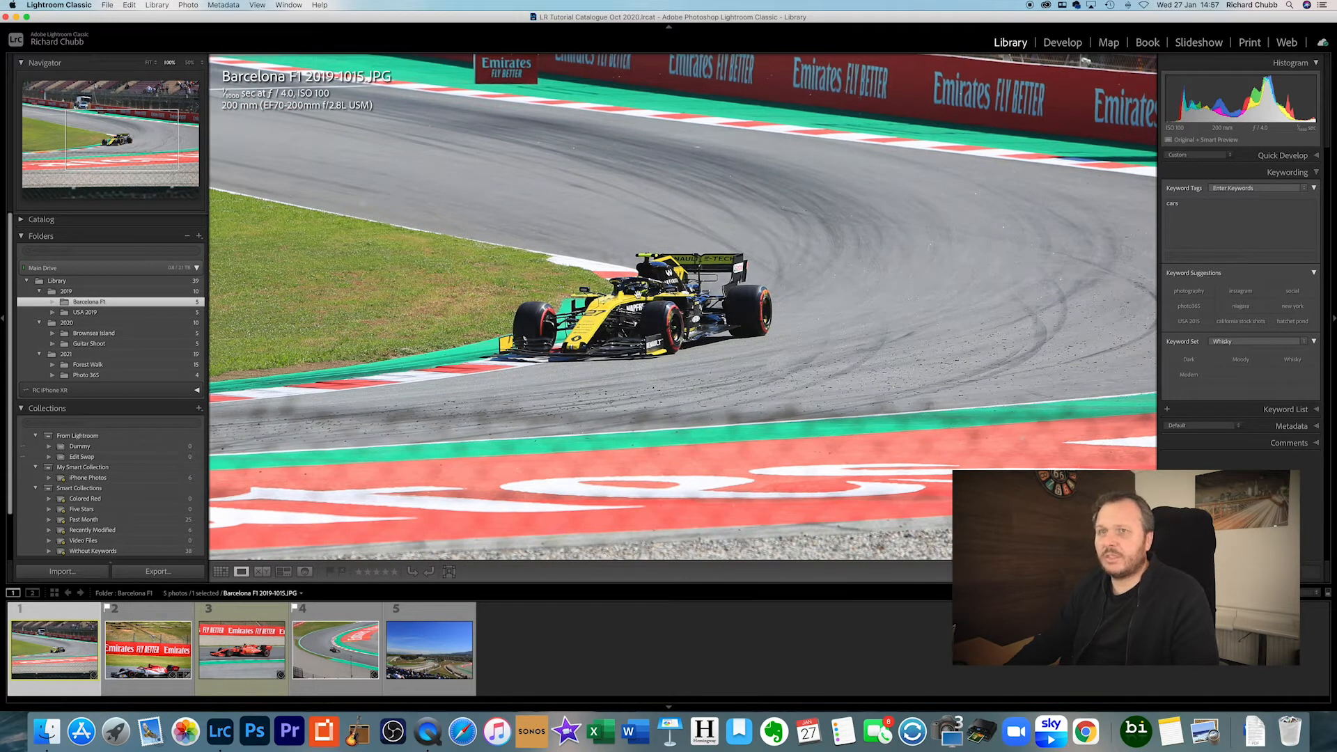
click(148, 64)
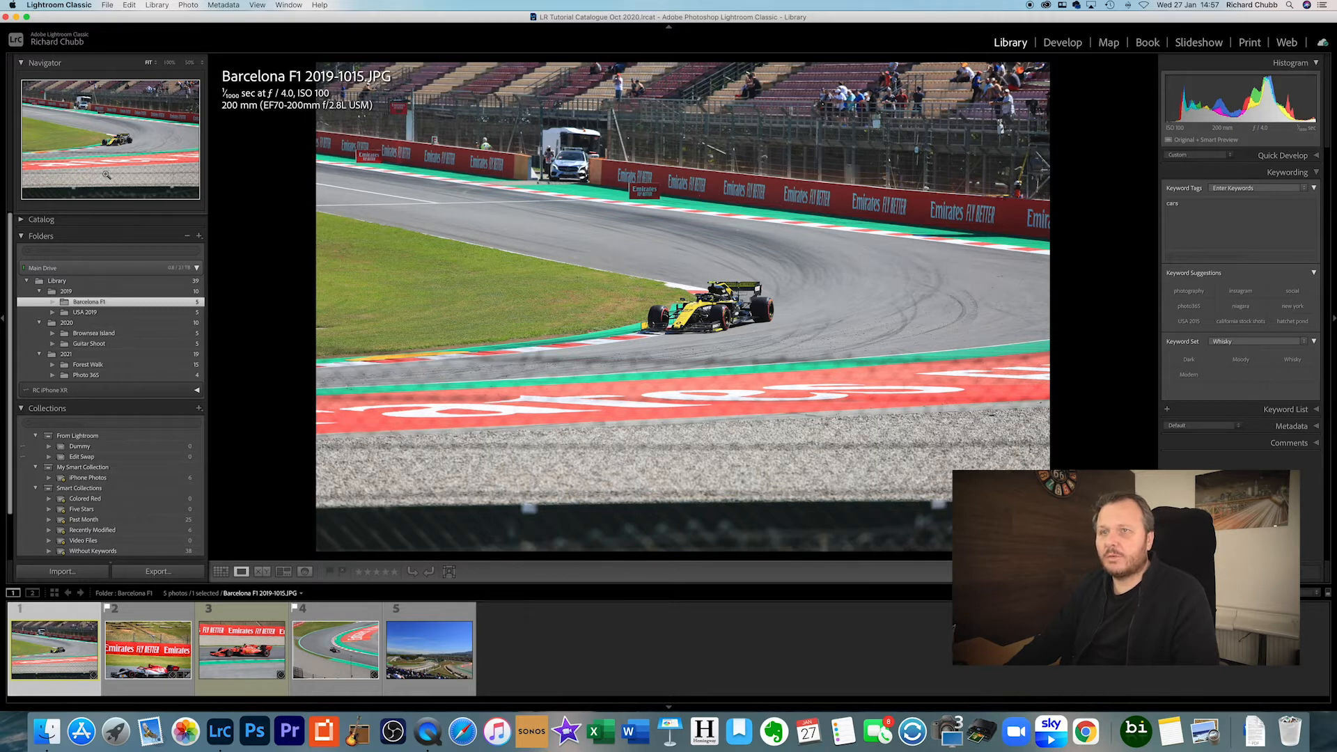
Look through the Catalog entries and the iPhone's folder contents, collapsing each section again.
click(23, 220)
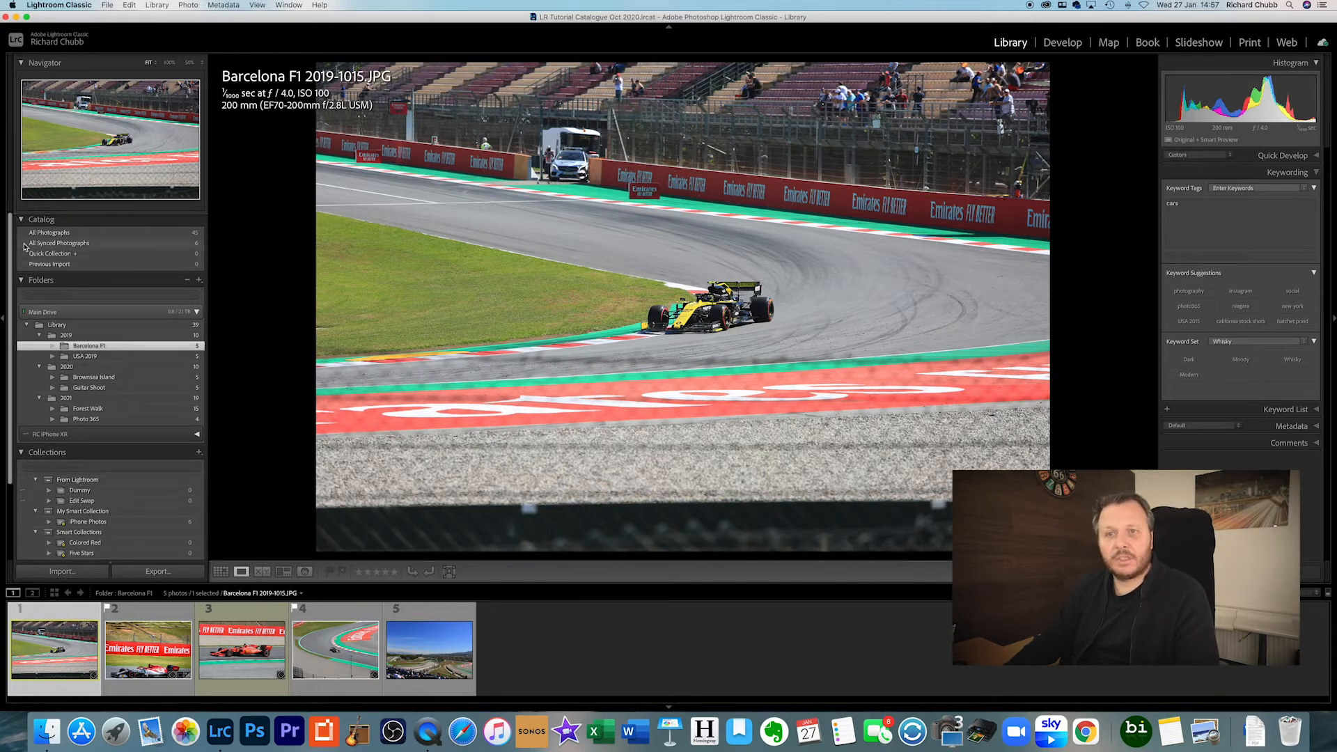
click(22, 220)
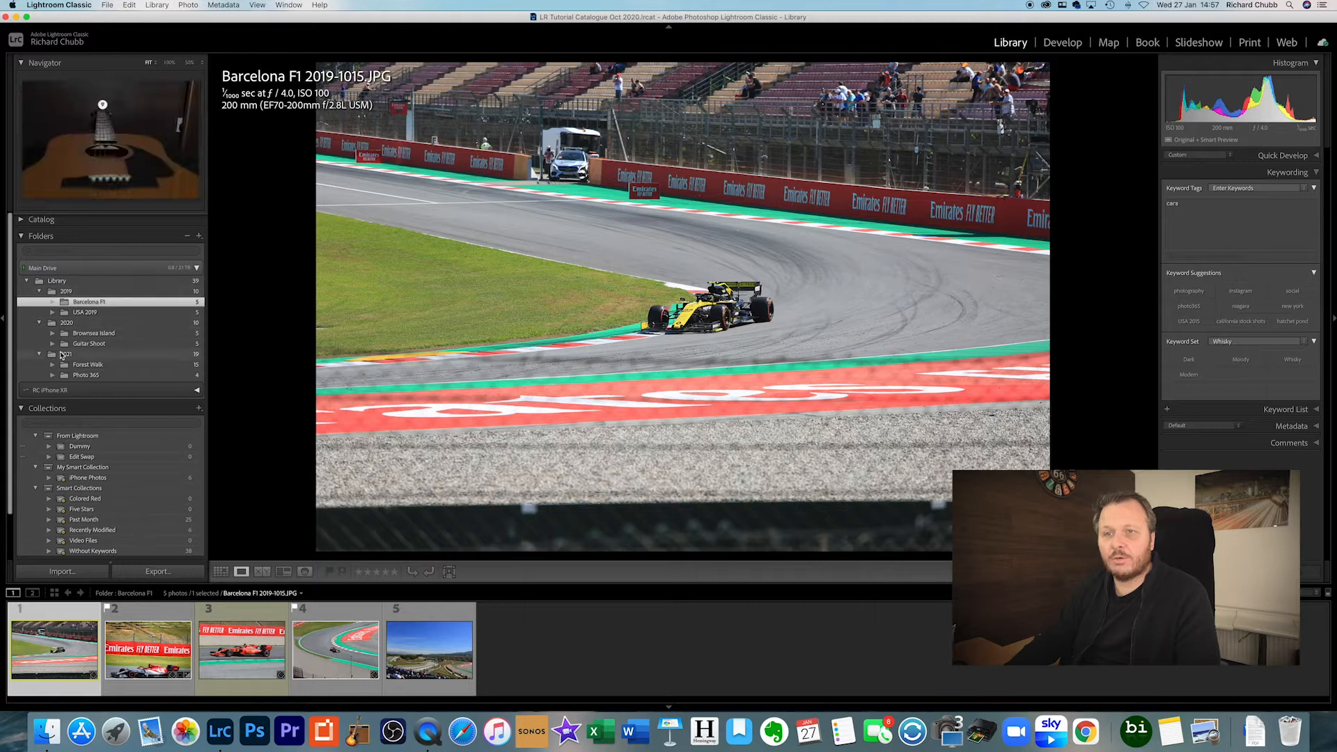
click(196, 390)
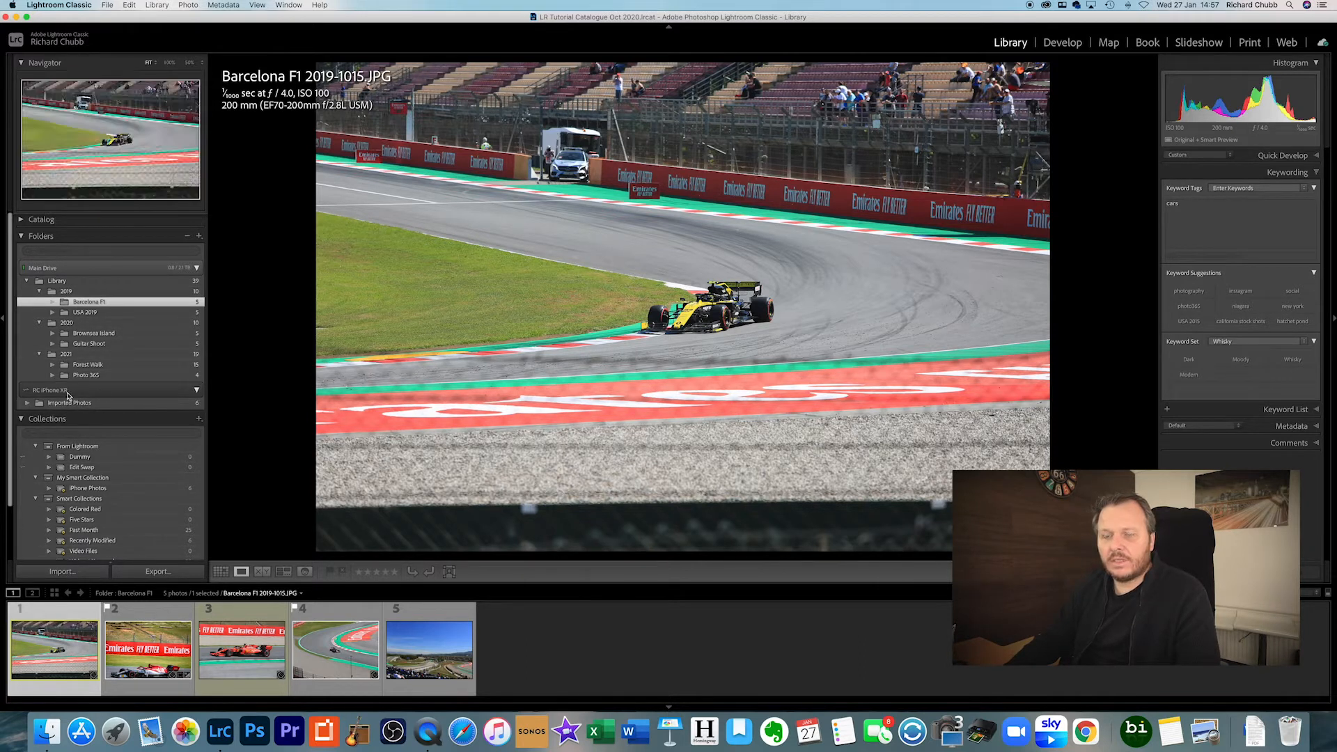
click(197, 391)
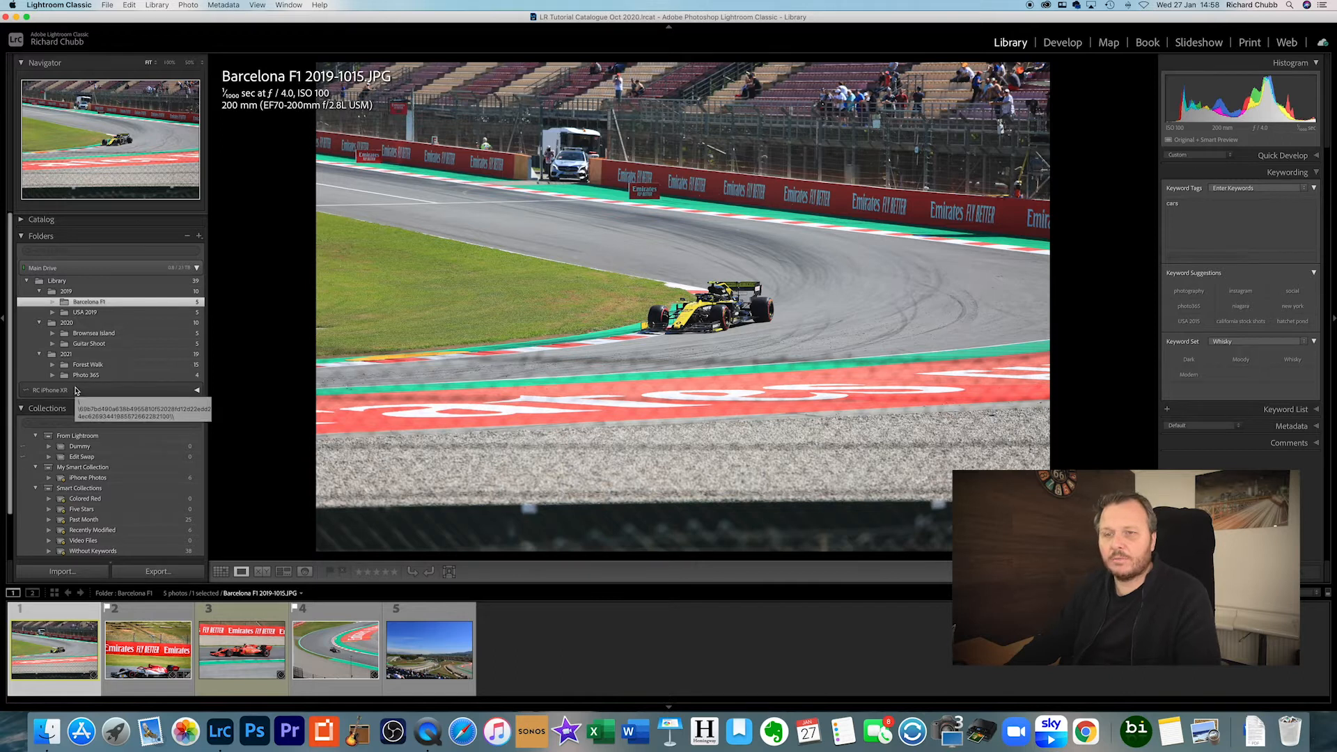
Examine the rules of the Colored Red smart collection without changing them.
scroll(49, 380, down, 3)
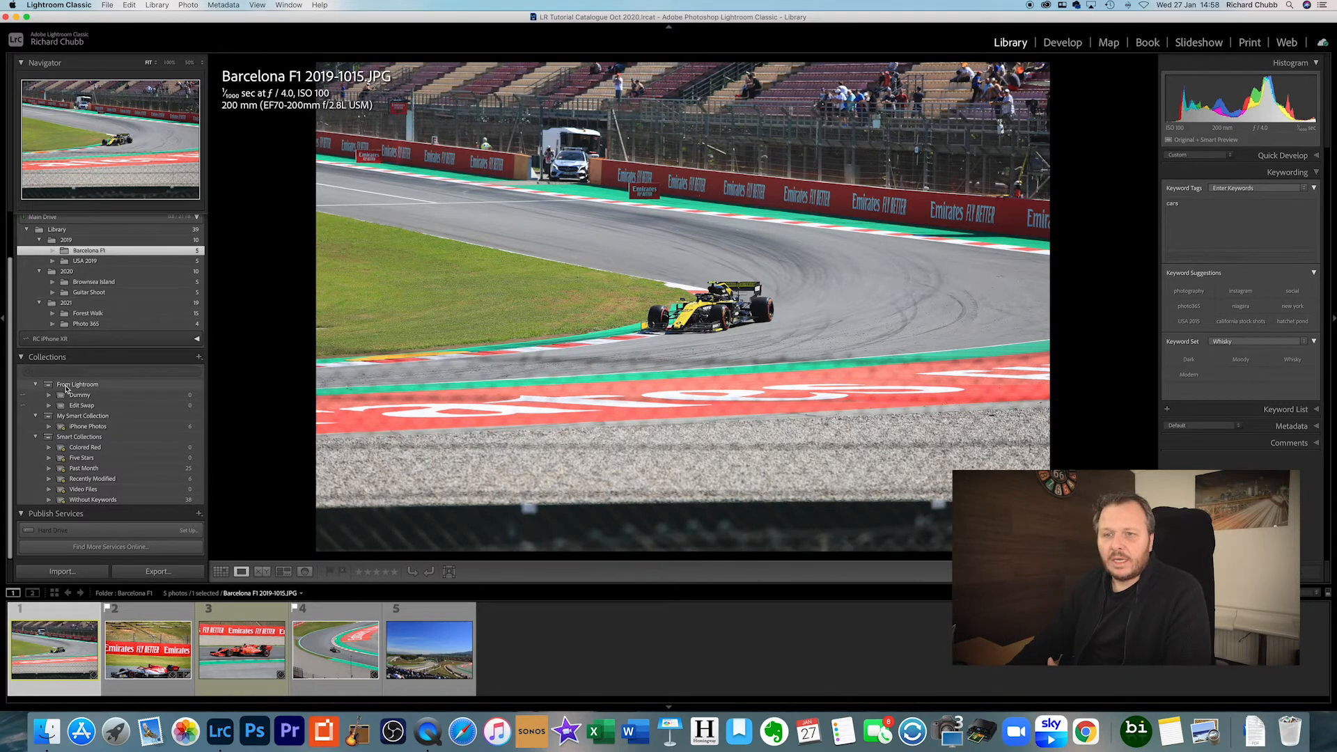
right_click(85, 447)
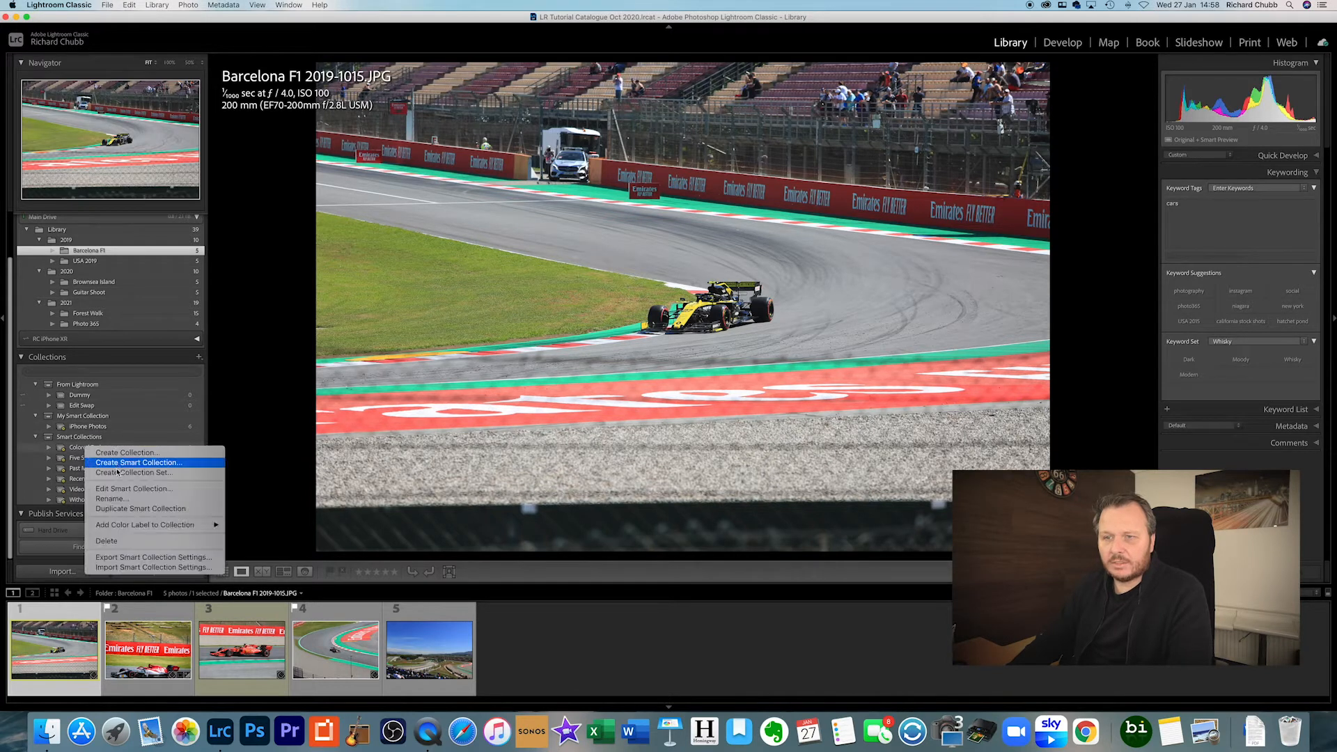
click(117, 488)
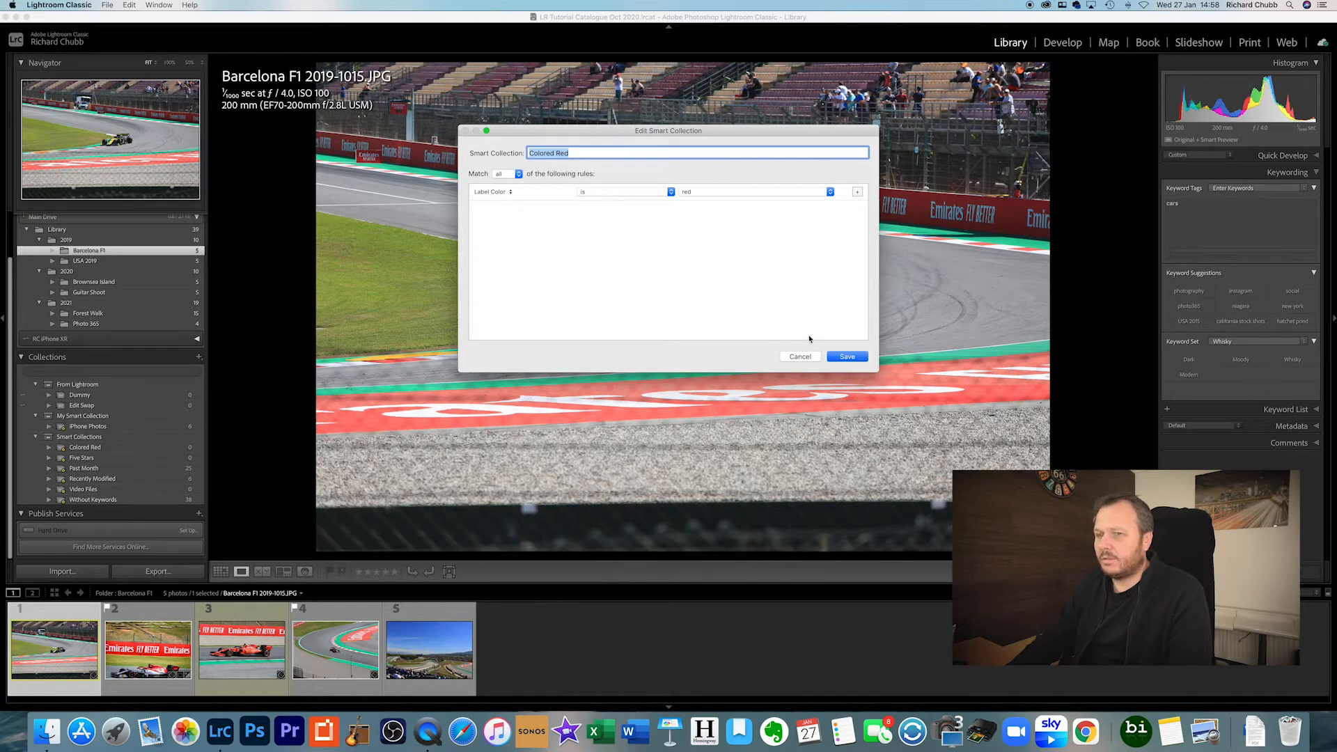
click(799, 357)
click(89, 448)
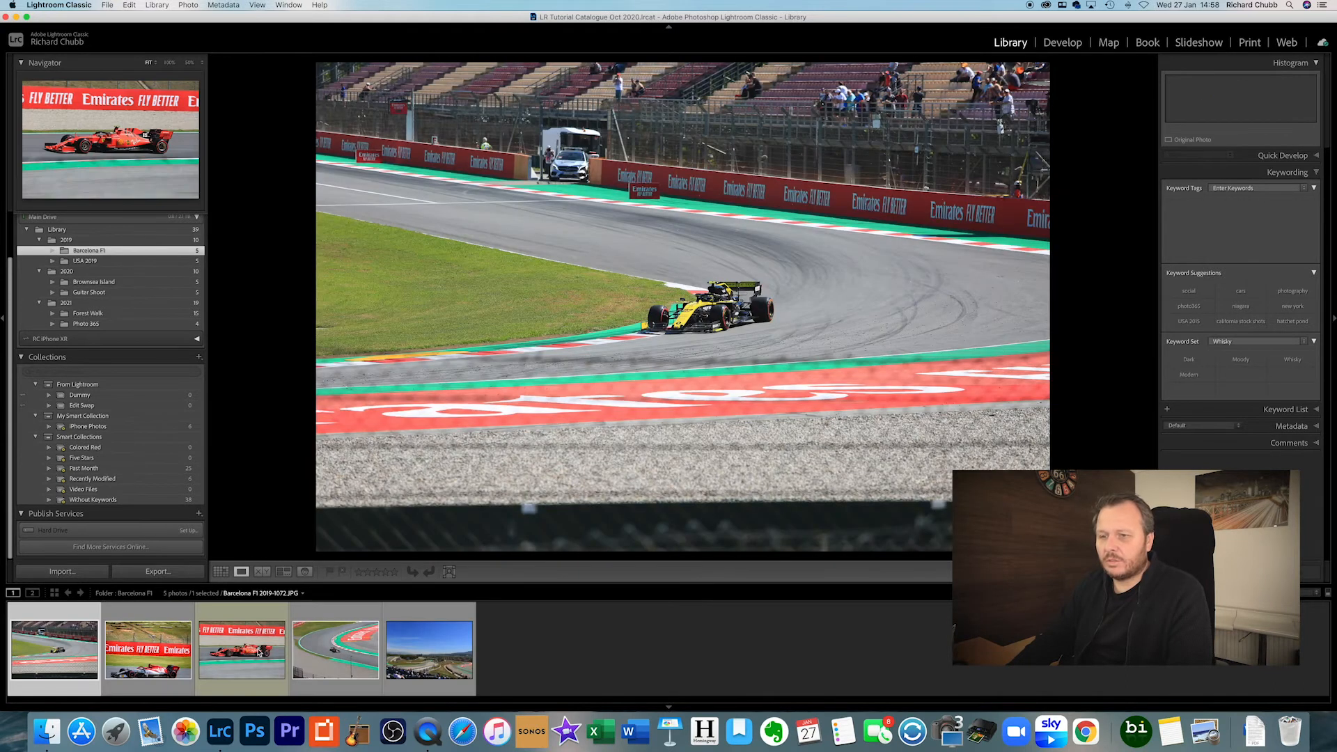
Assign the red color label to Barcelona F1 2019-1072 and open the Colored Red smart collection.
click(262, 647)
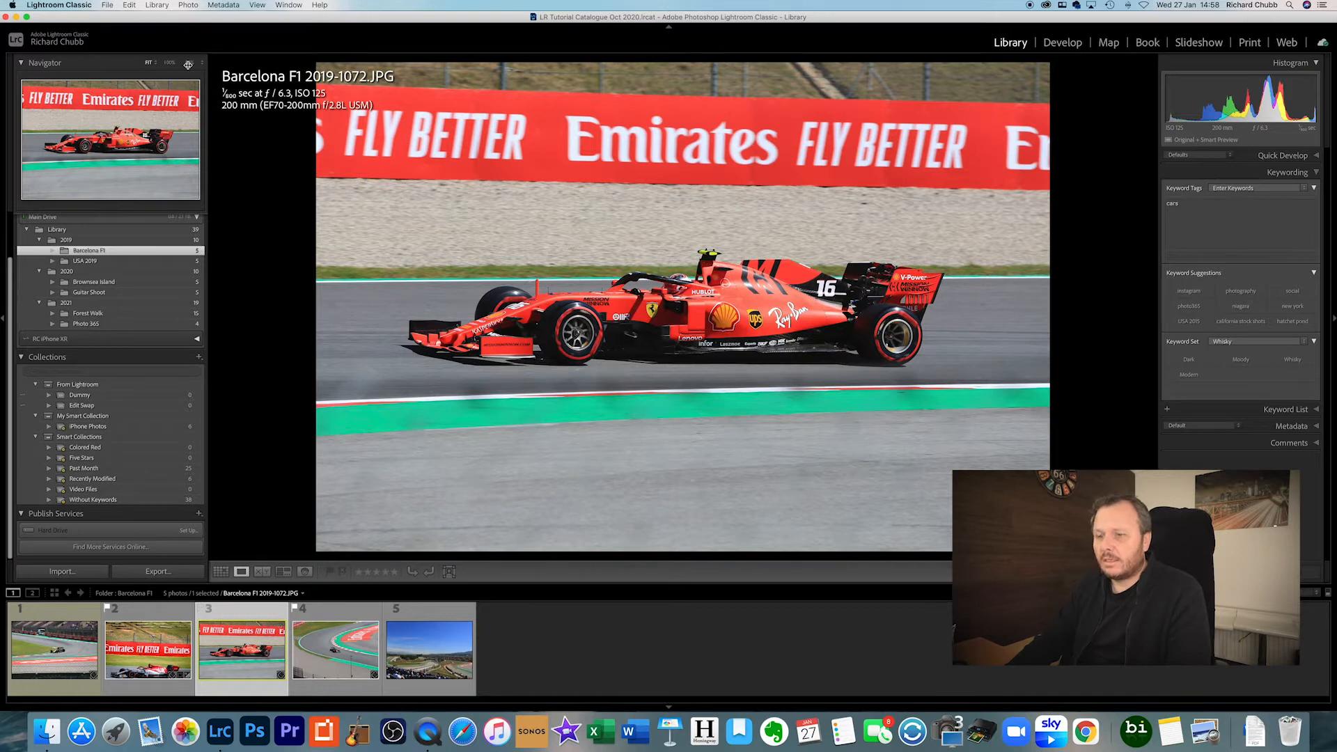
right_click(271, 623)
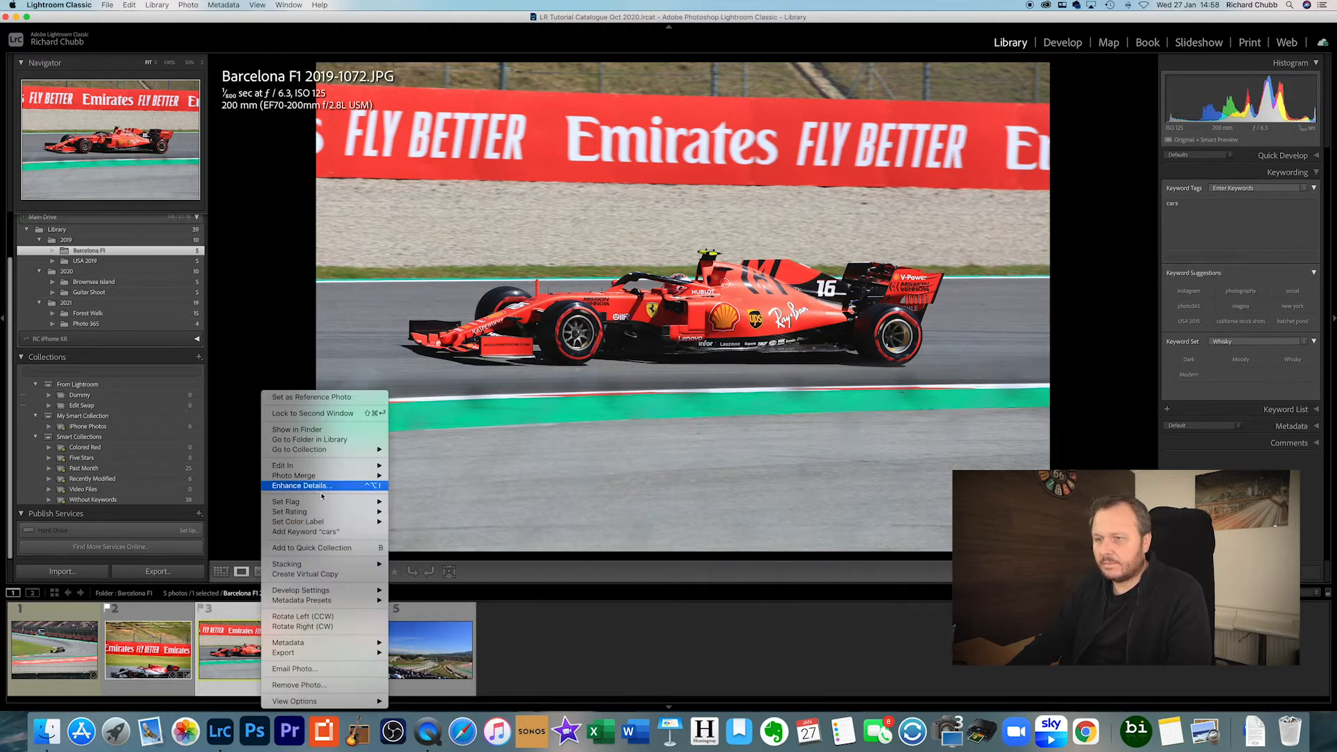
mouse_move(341, 522)
click(408, 522)
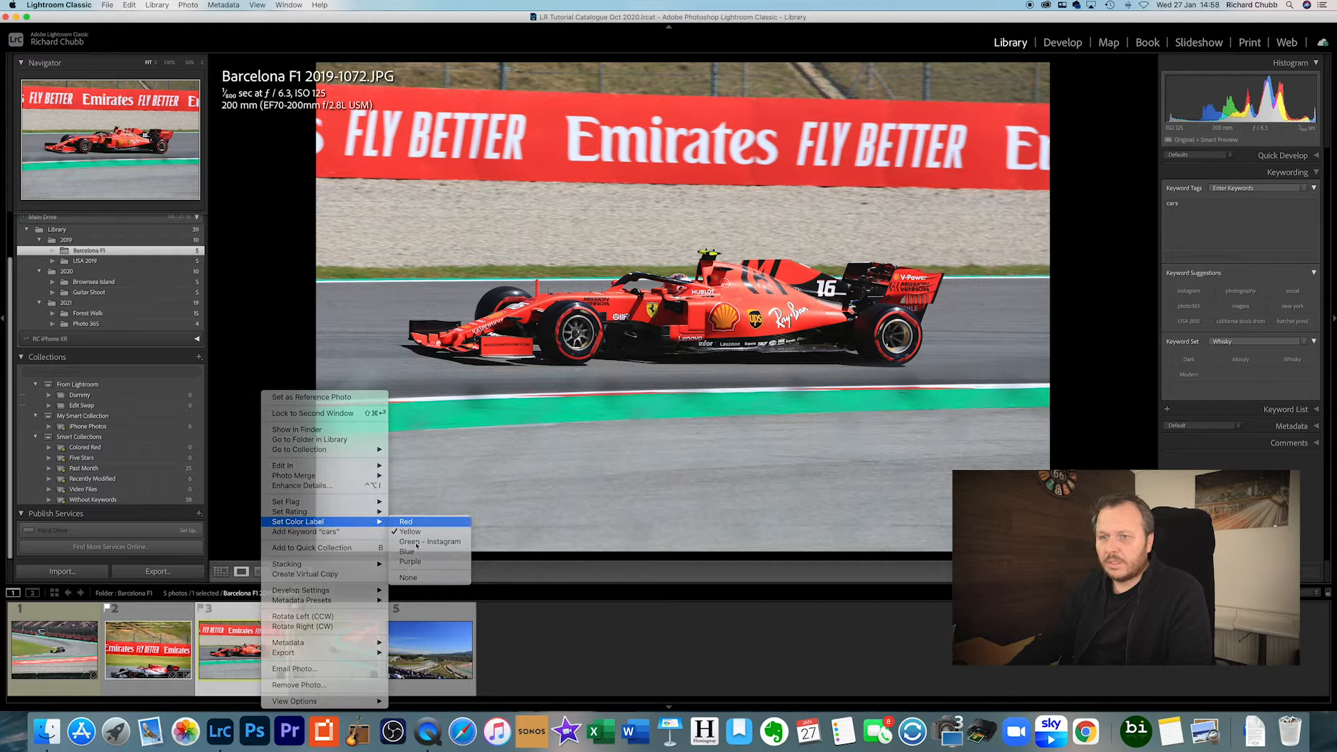
click(148, 452)
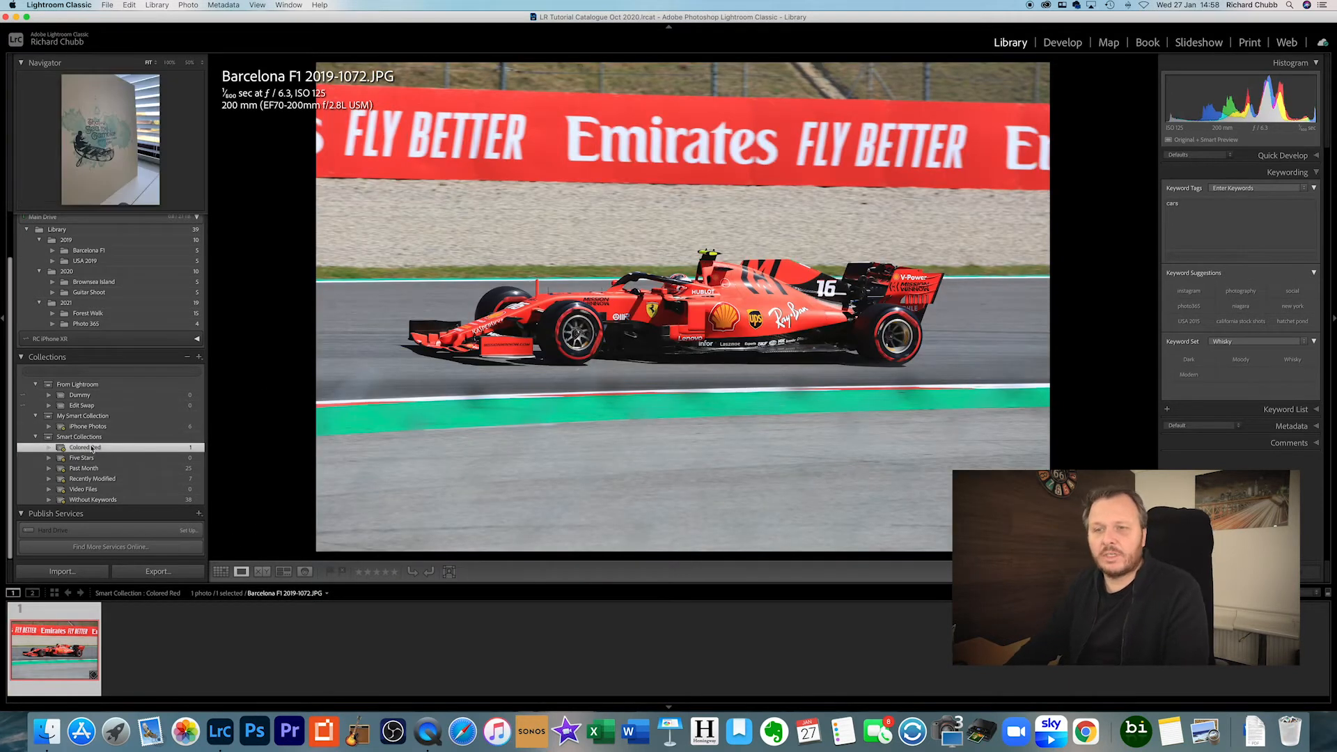
Undo the switch to the smart collection and the red color label on the photo.
key(super+z)
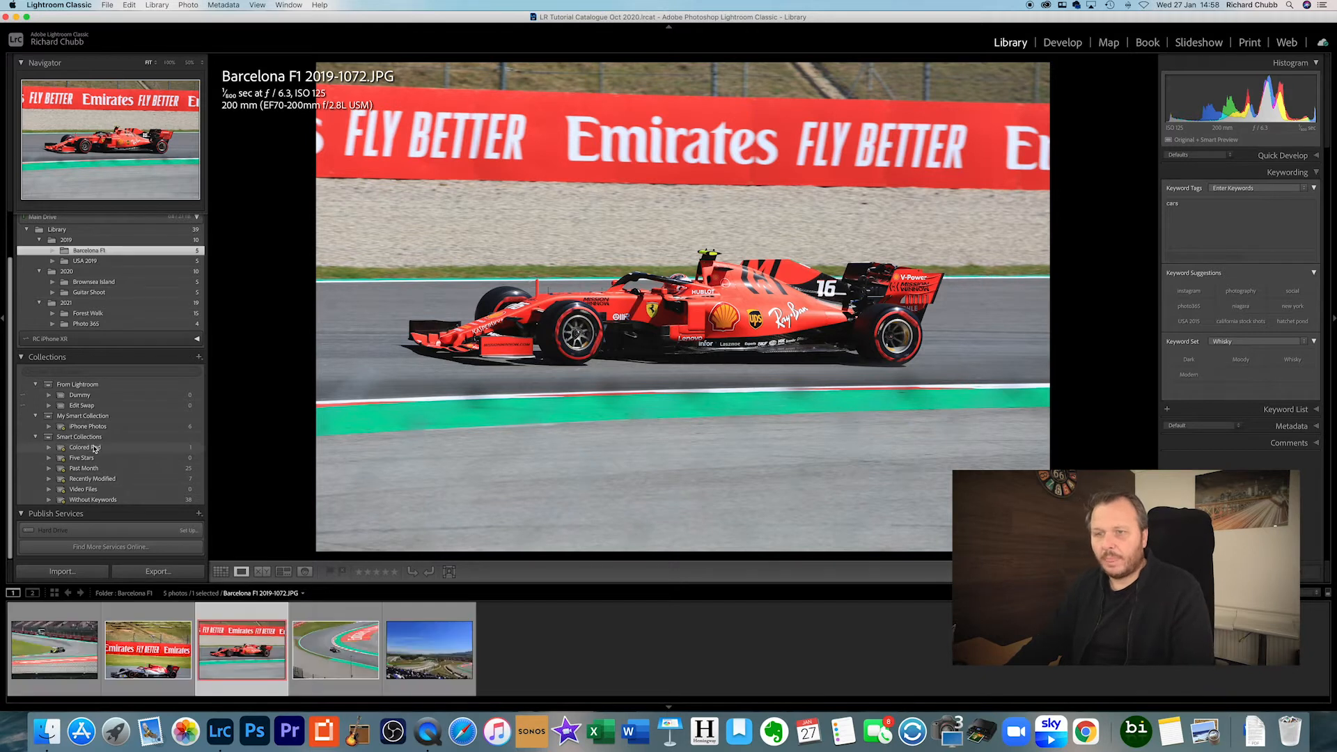
key(super+z)
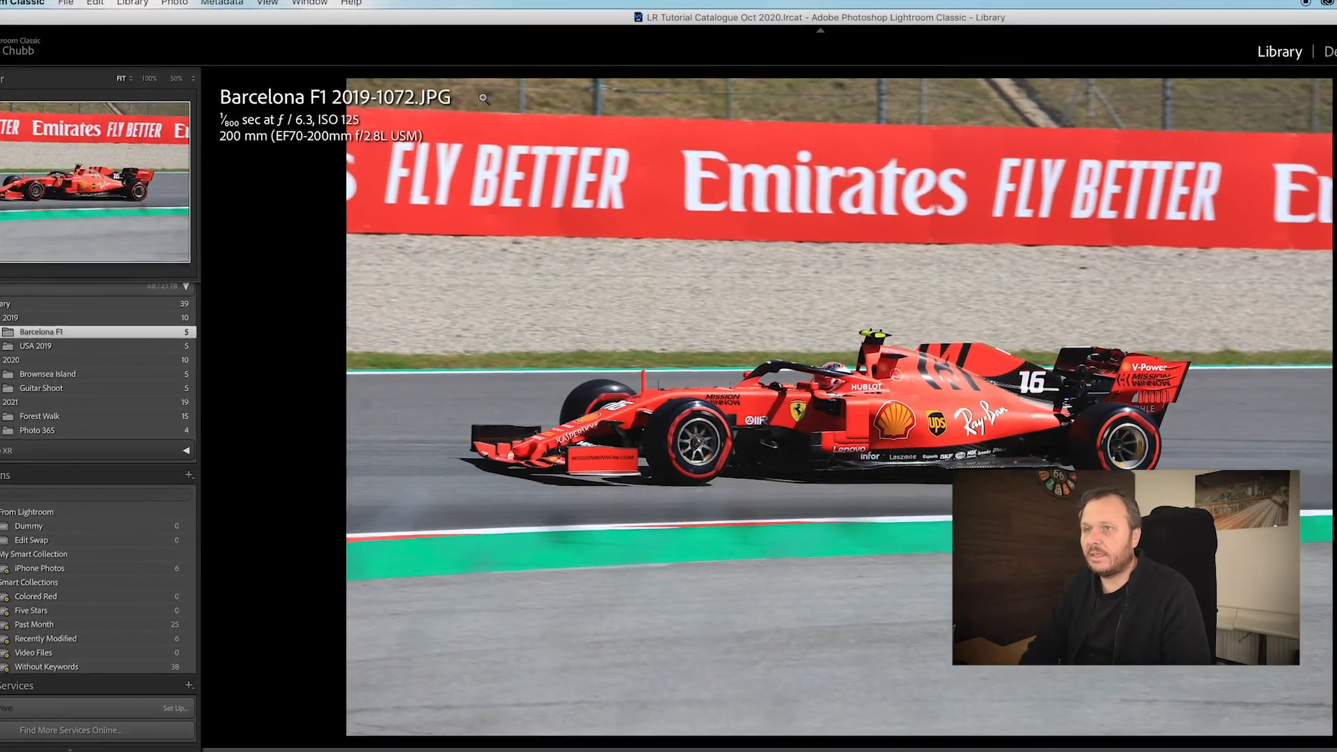
Cycle the photo's info overlay between exposure details and capture date with dimensions.
key(i)
key(i)
key(i)
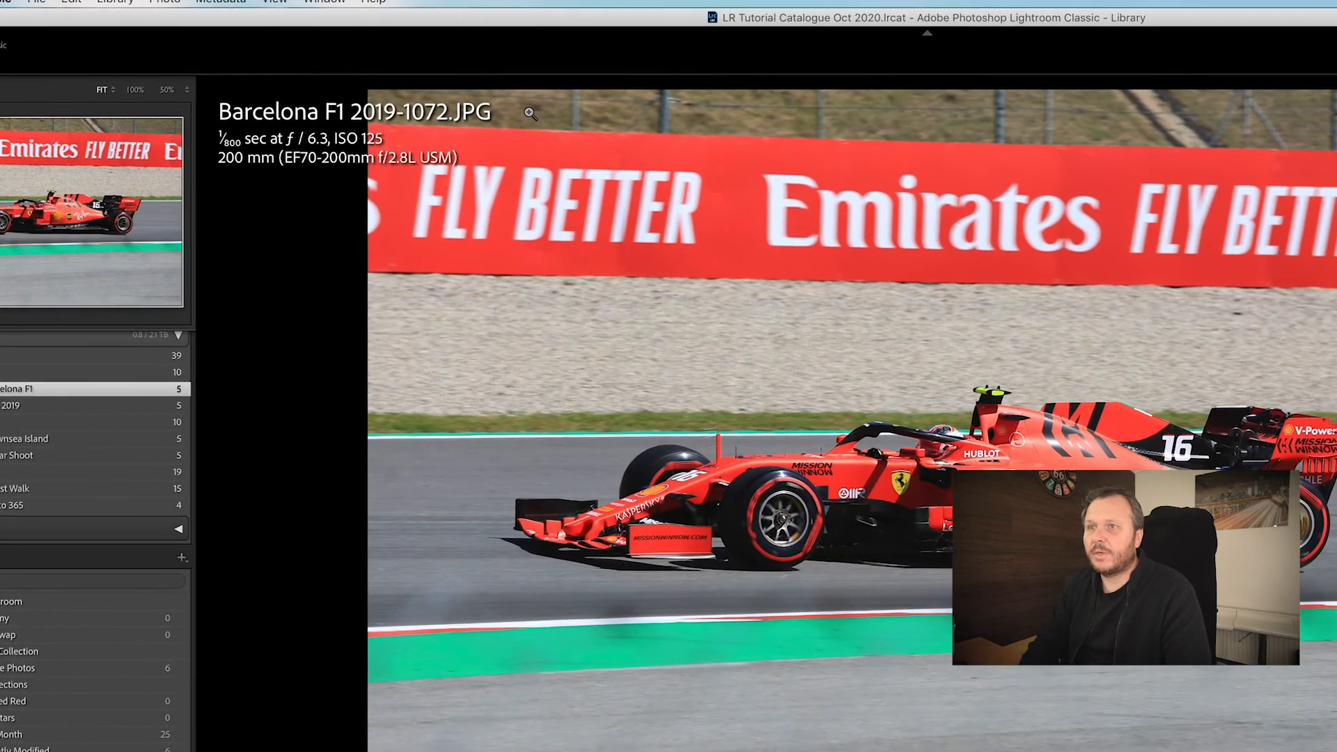
key(i)
key(i)
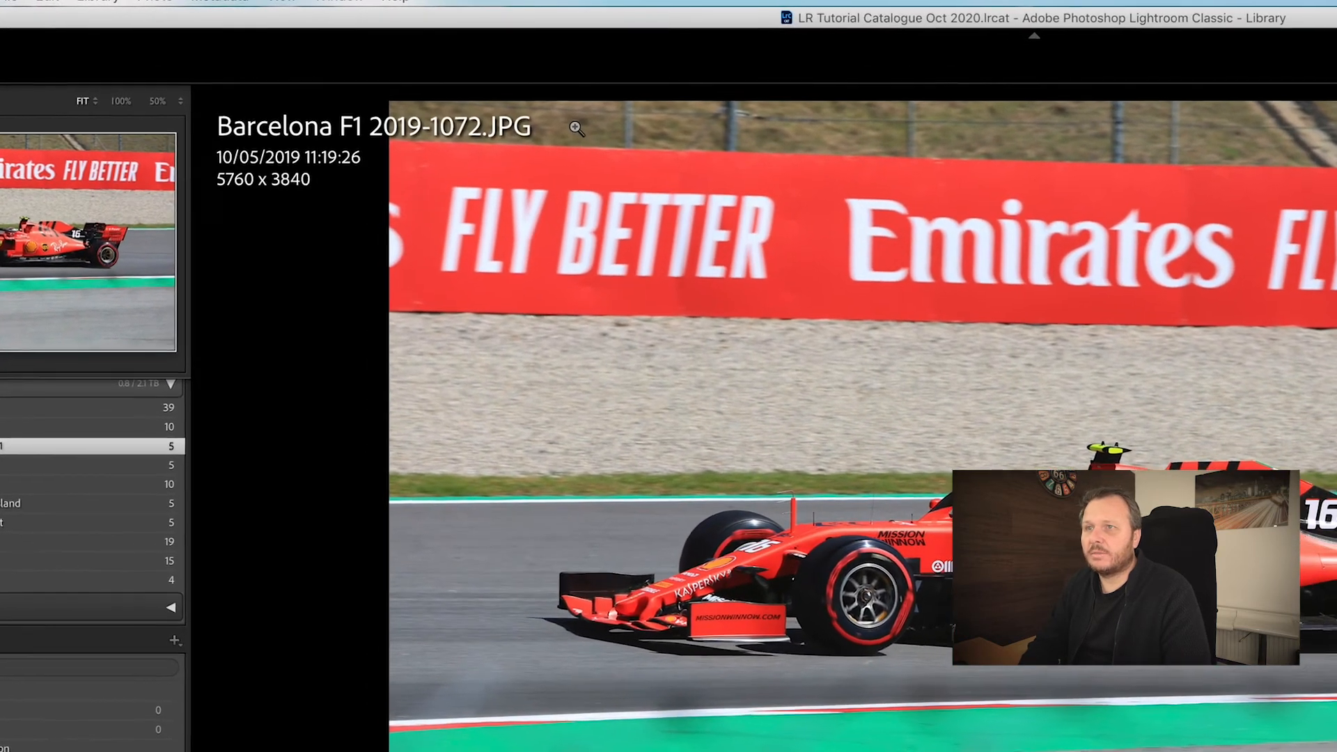
key(i)
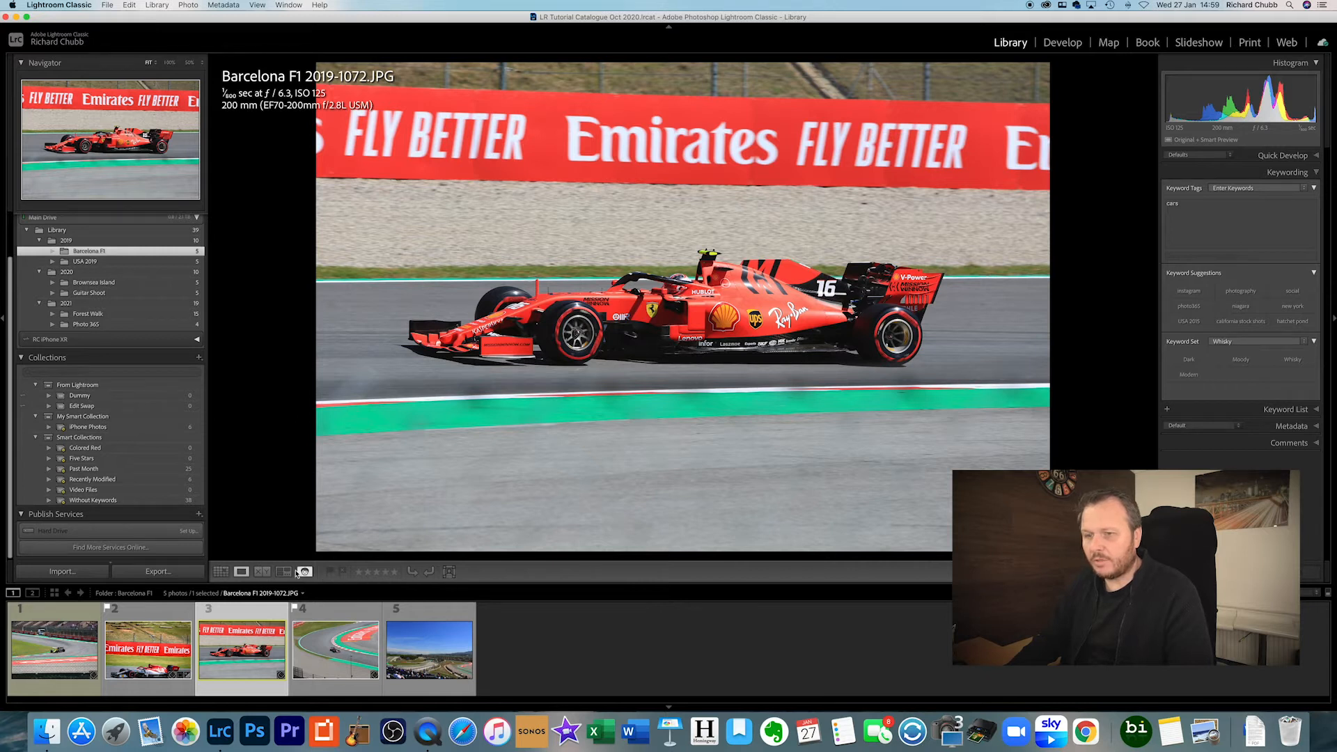
Preview the folder in Grid view and compare Barcelona F1 2019-1072 side by side with Barcelona F1 2019-1150.
click(222, 571)
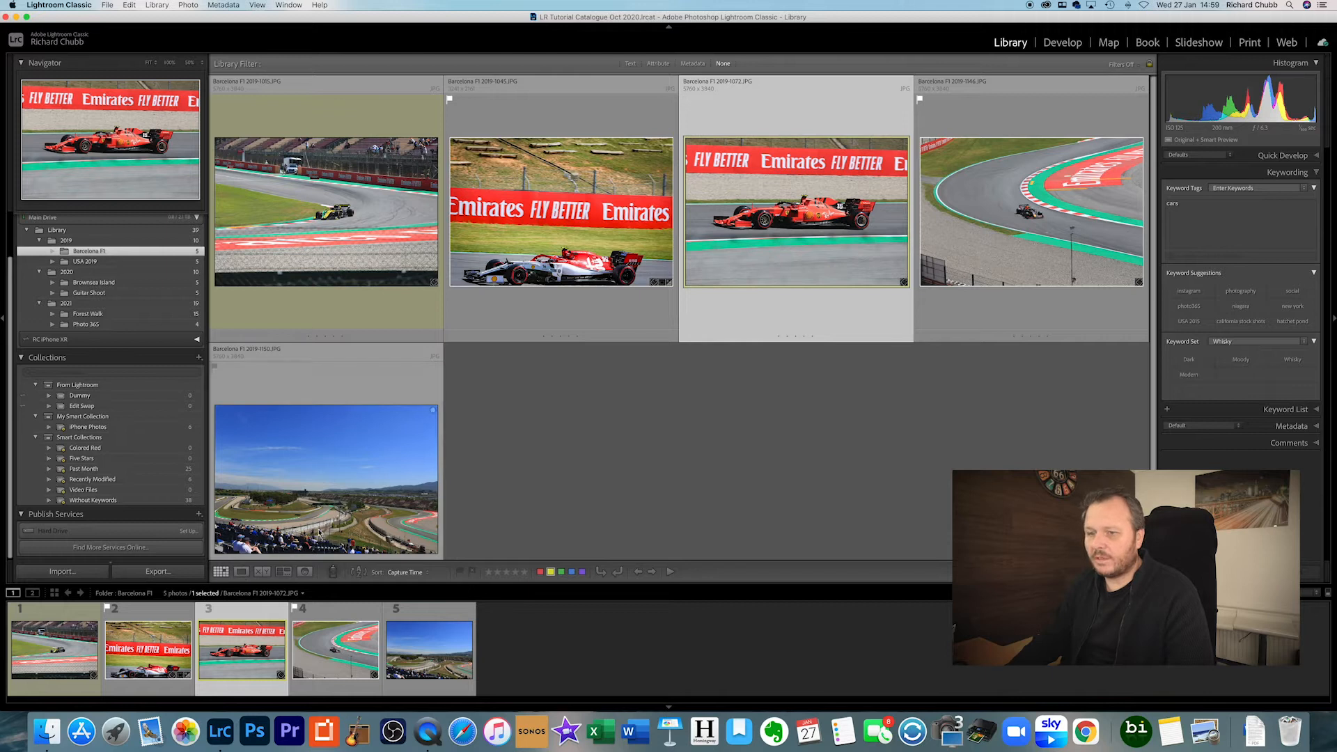
click(240, 573)
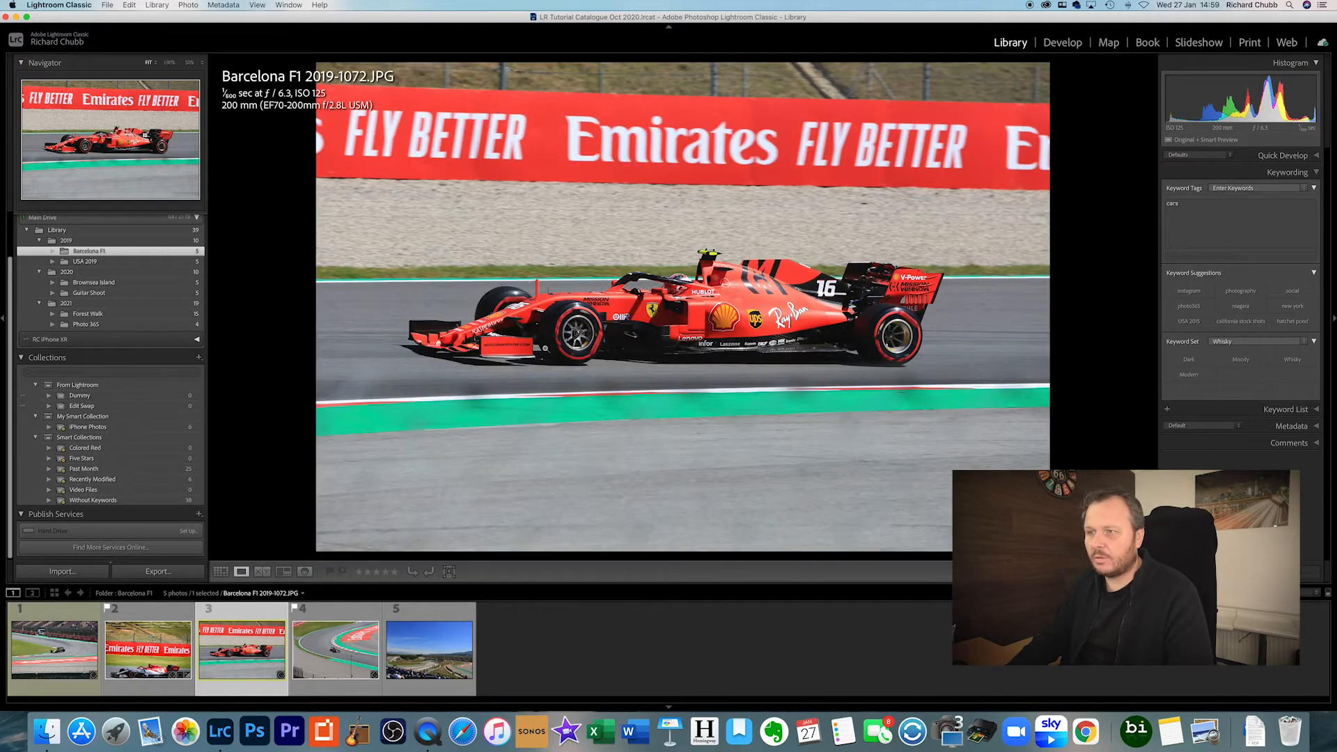
key(c)
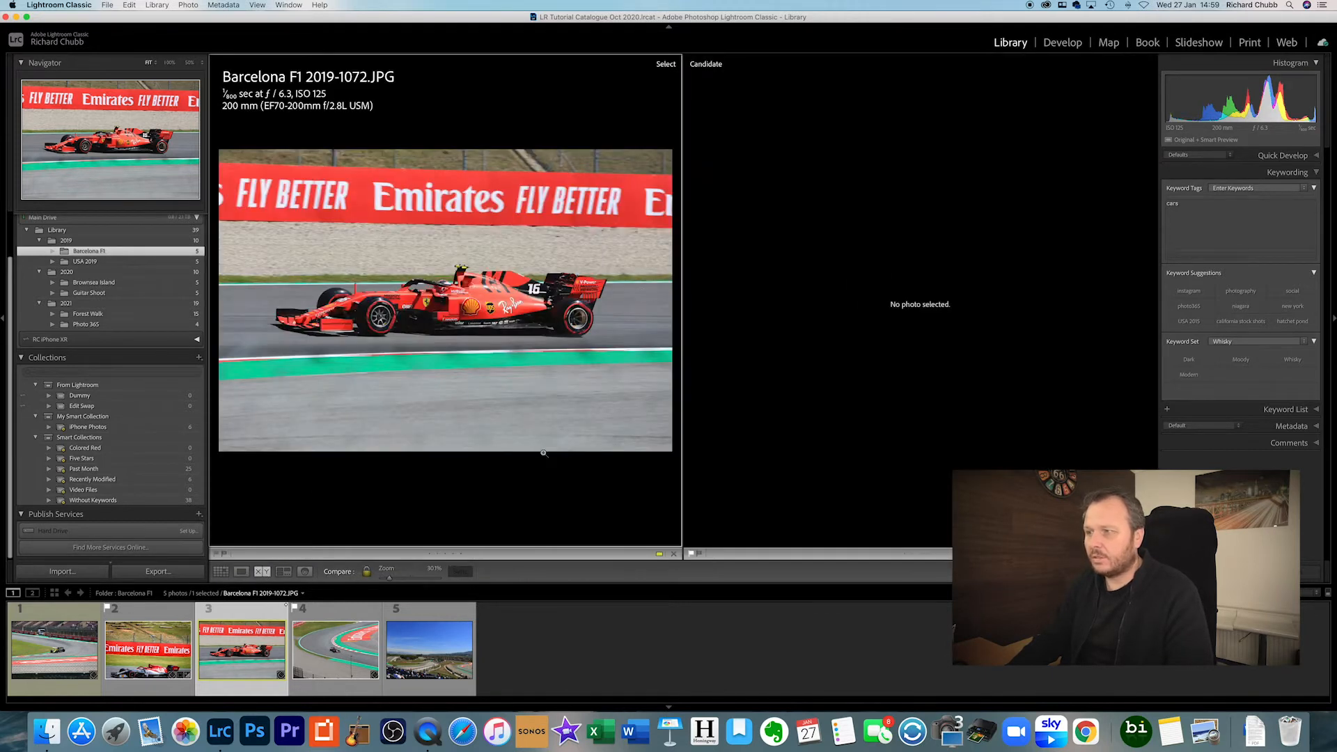
key(Right)
key(Right)
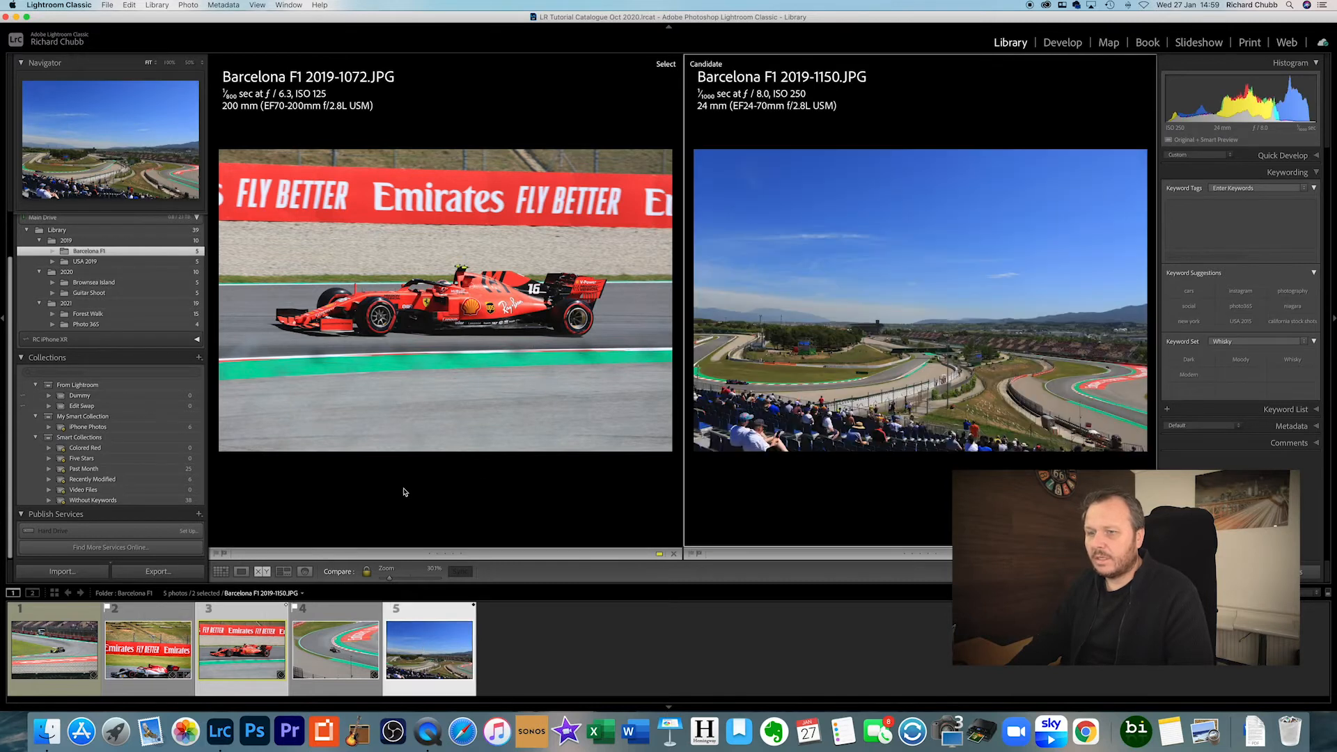
Show the folder's second to fifth photos in Survey view, adding the first photo and removing it again.
click(283, 571)
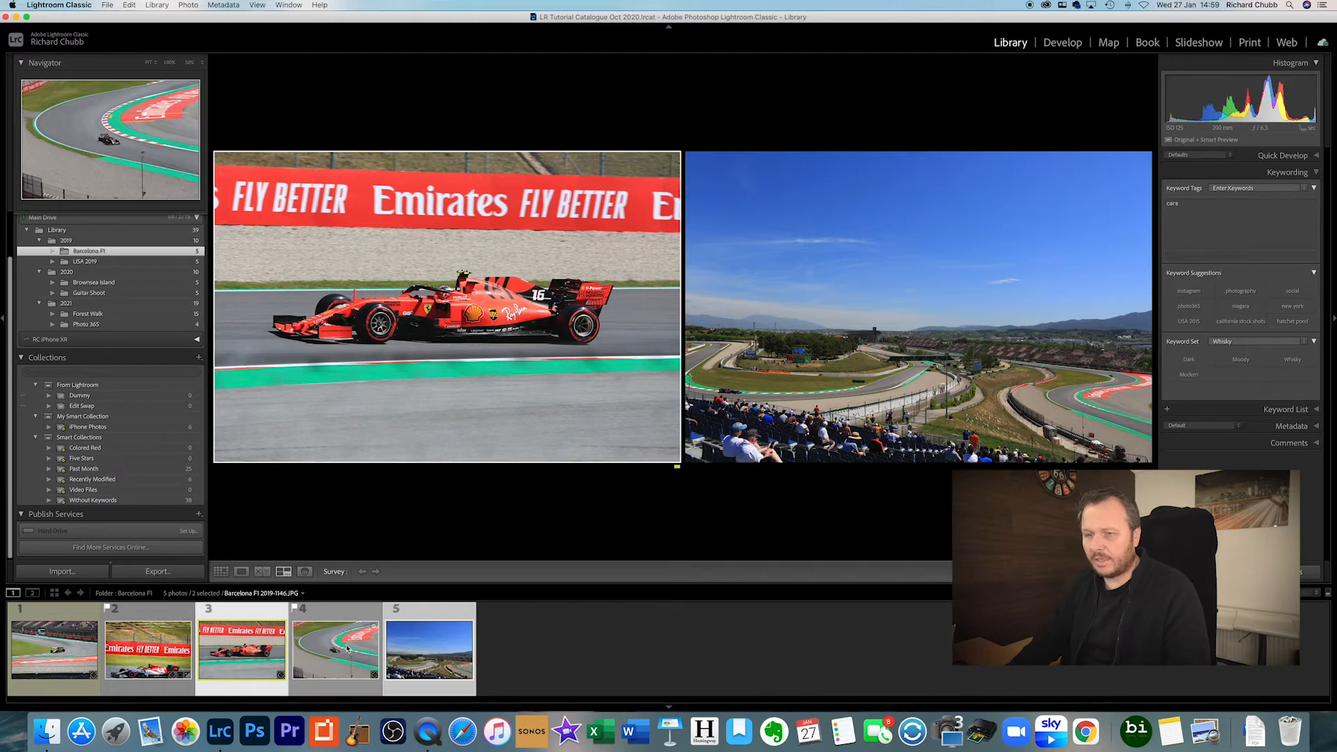
super+click(148, 650)
super+click(300, 655)
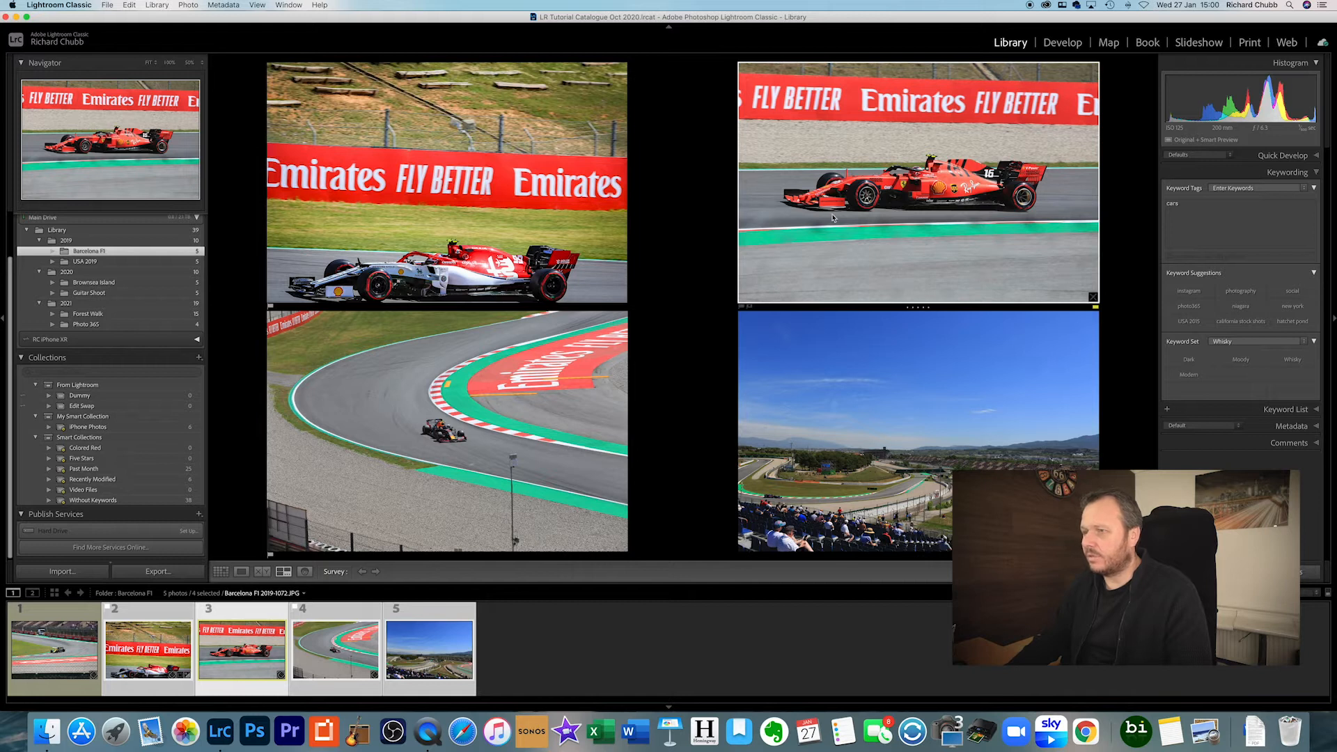
super+click(54, 651)
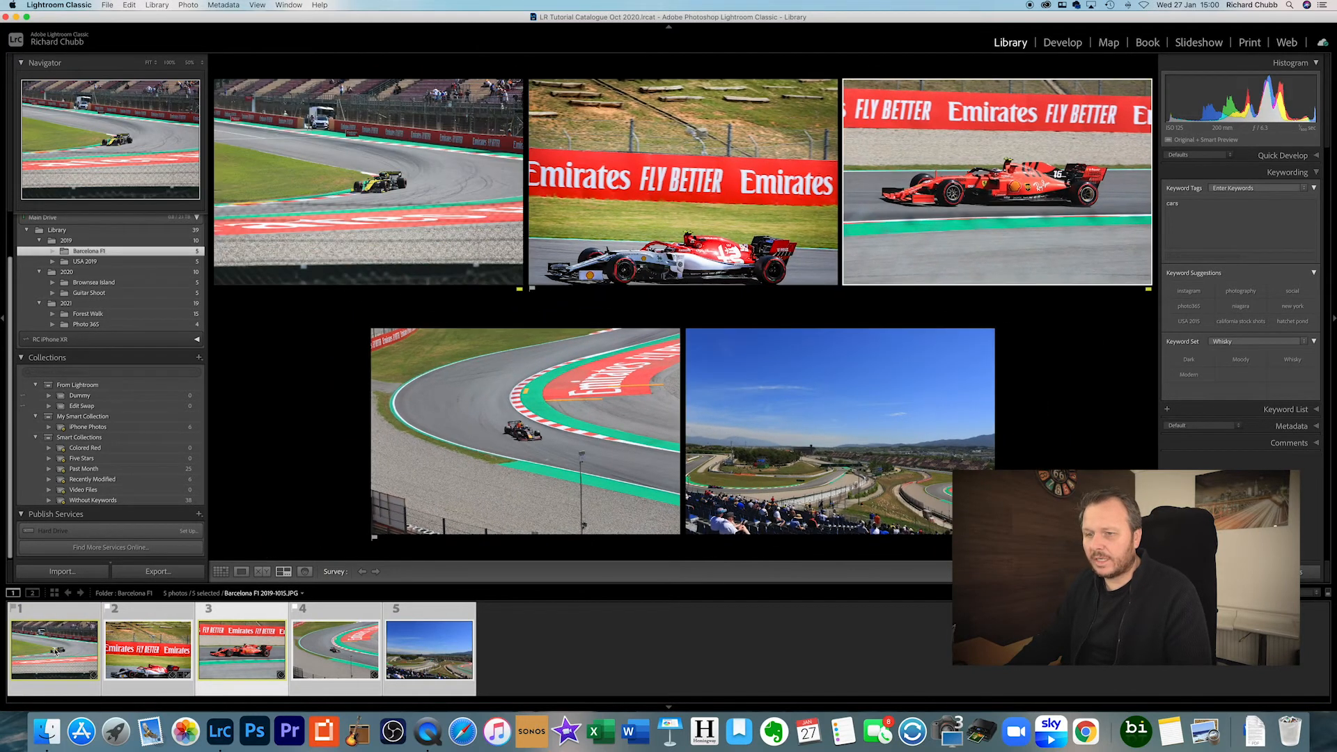
super+click(54, 651)
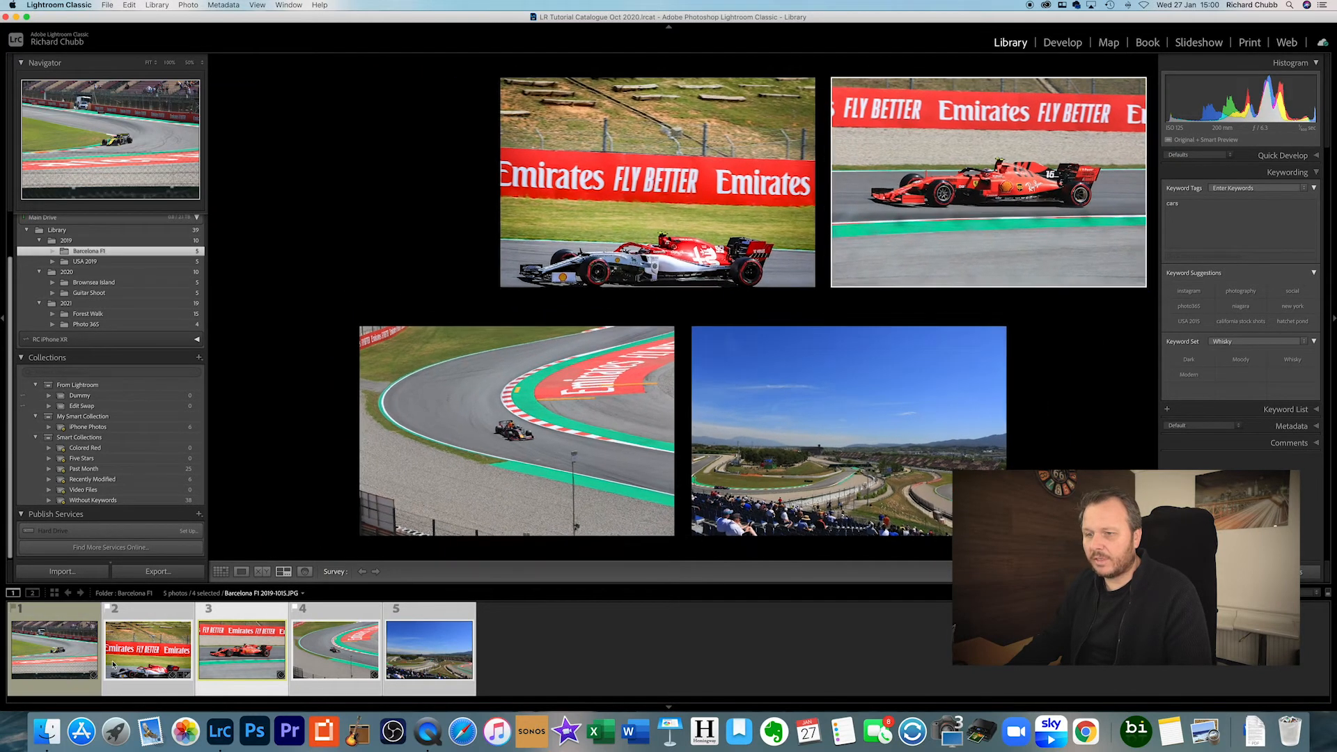
Reduce Survey view to the folder's third and fifth photos, and open the third photo in Loupe view.
super+click(143, 655)
super+click(334, 651)
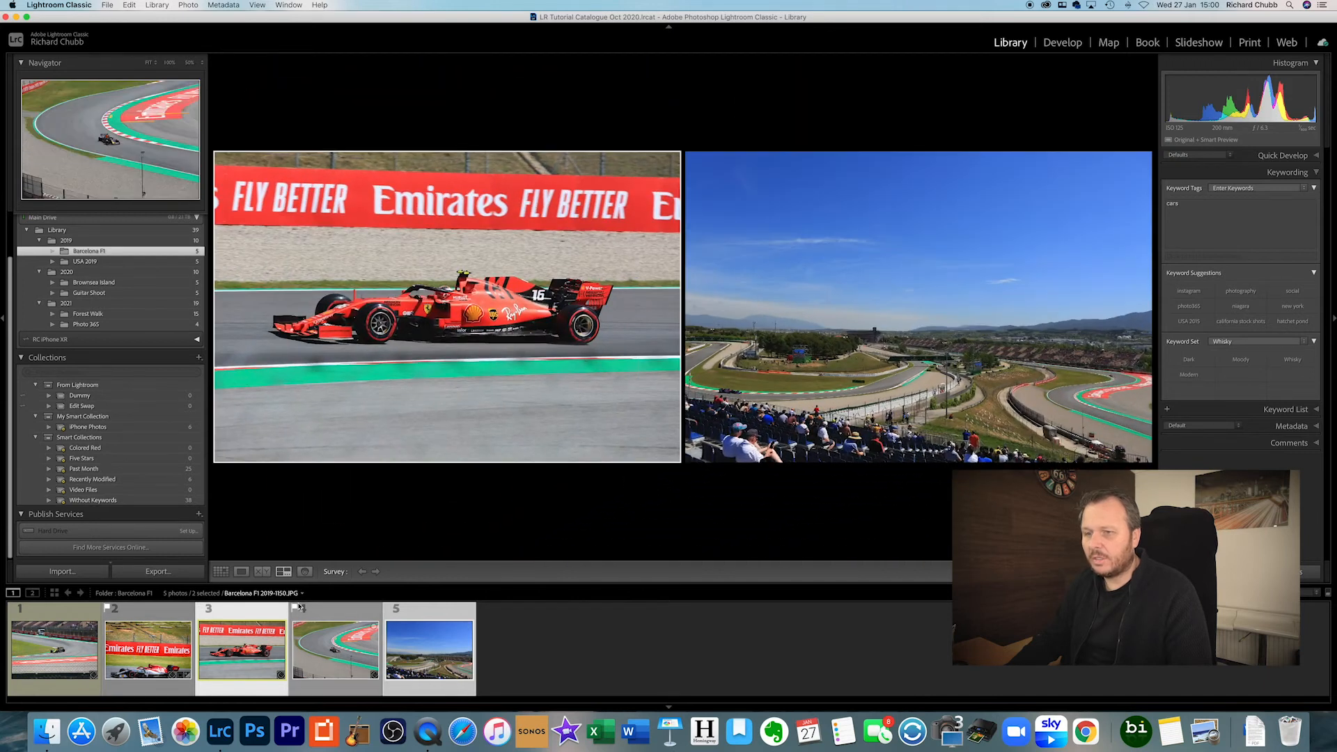
click(267, 607)
click(241, 571)
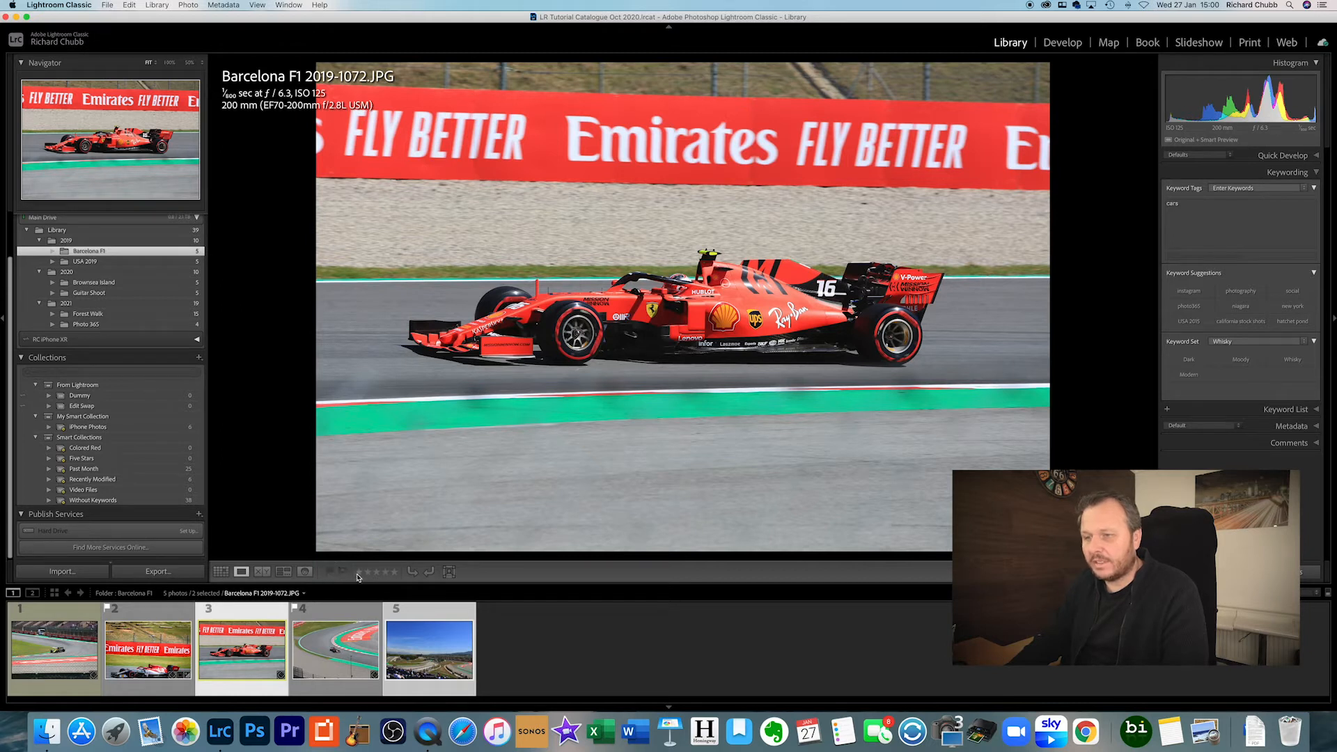
Rotate Barcelona F1 2019-1072 counterclockwise and back, and draw a face region over its front wheel for the active photo only.
click(413, 572)
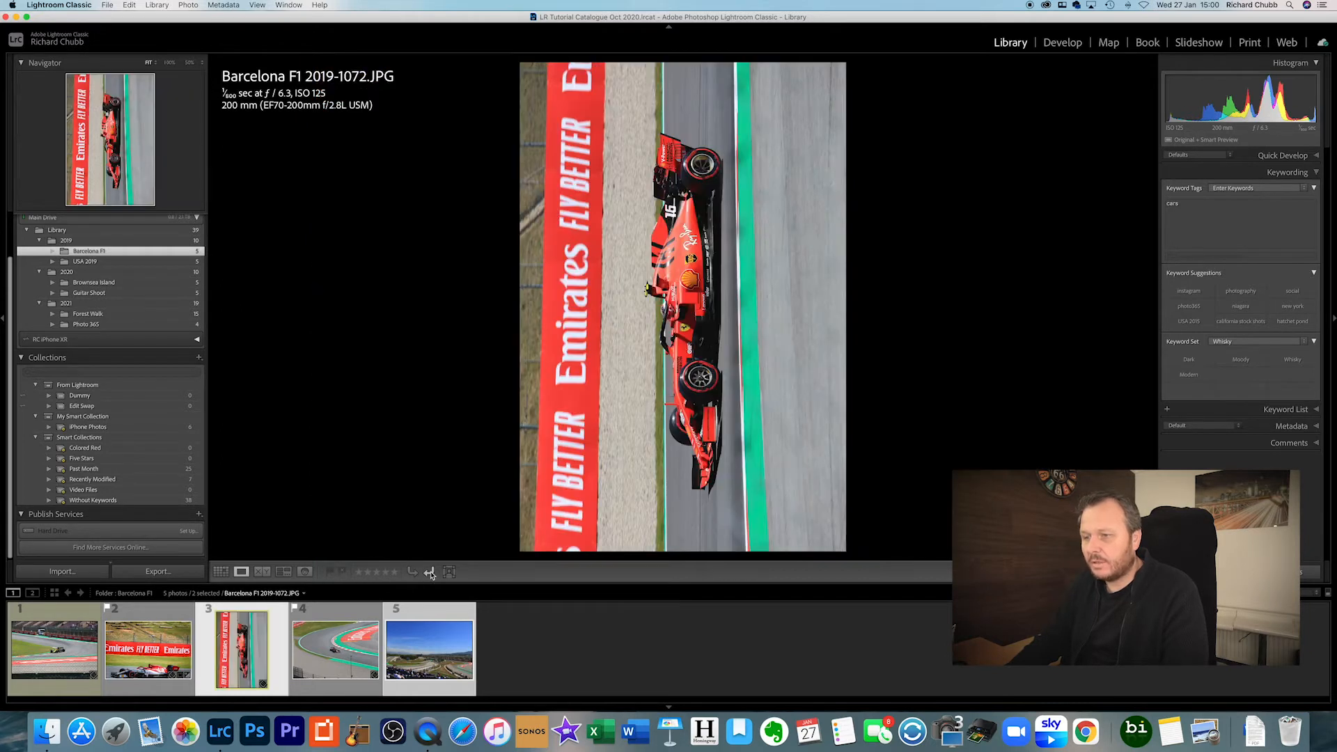
click(429, 572)
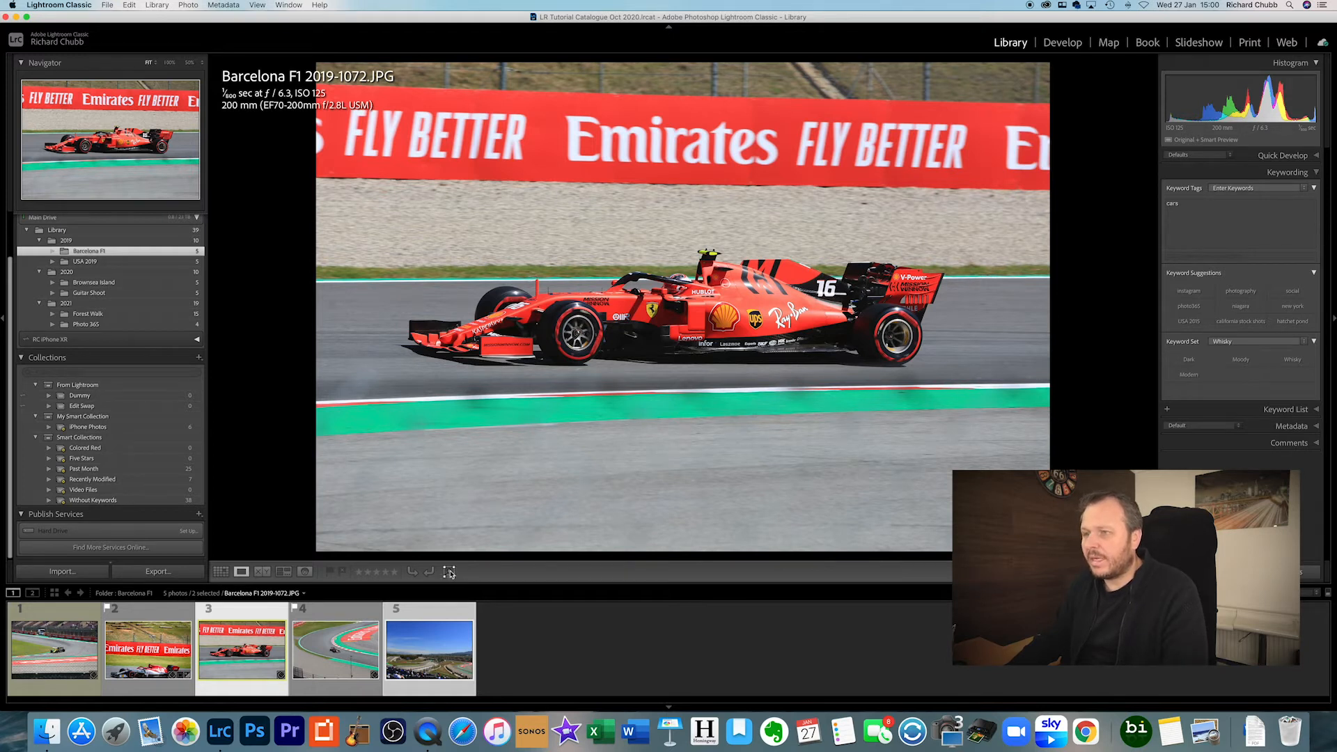
drag(498, 300, 580, 359)
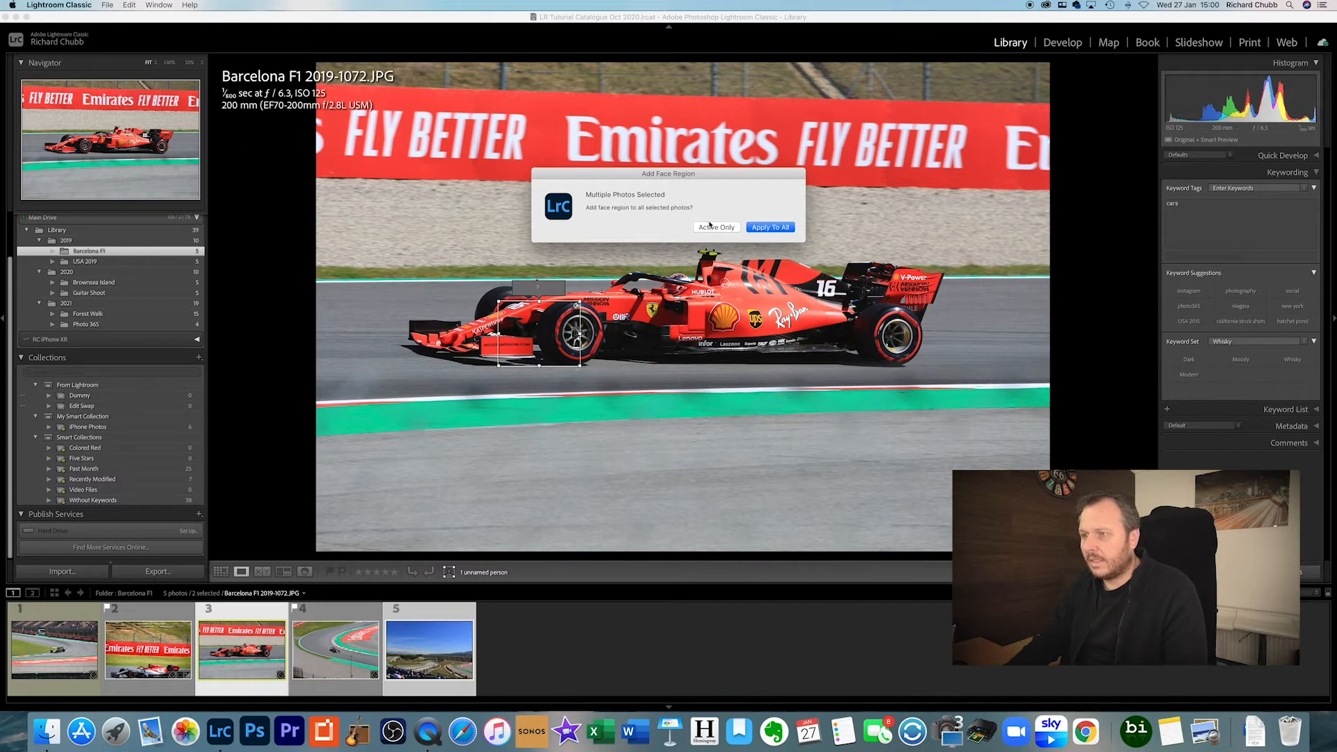
click(709, 226)
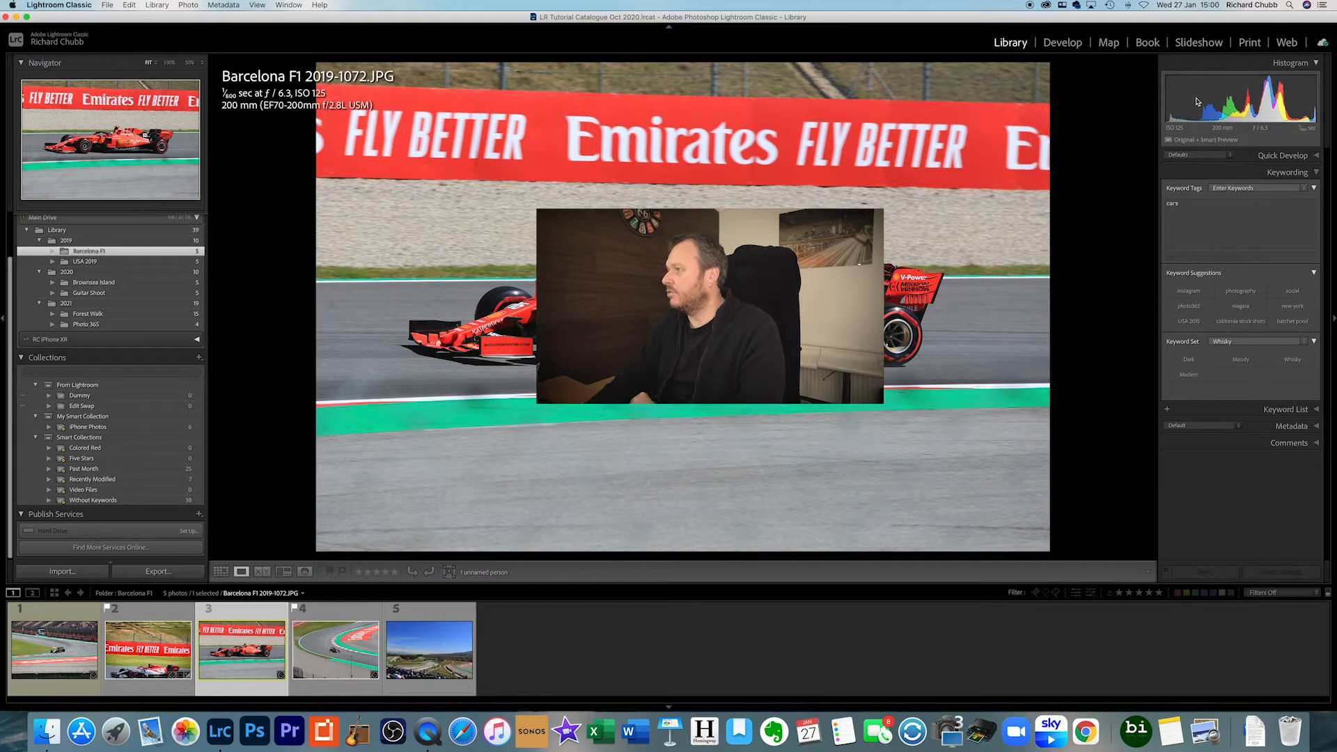
Examine the Quick Develop adjustments, including the expanded Saved Preset and White Balance options.
click(1315, 156)
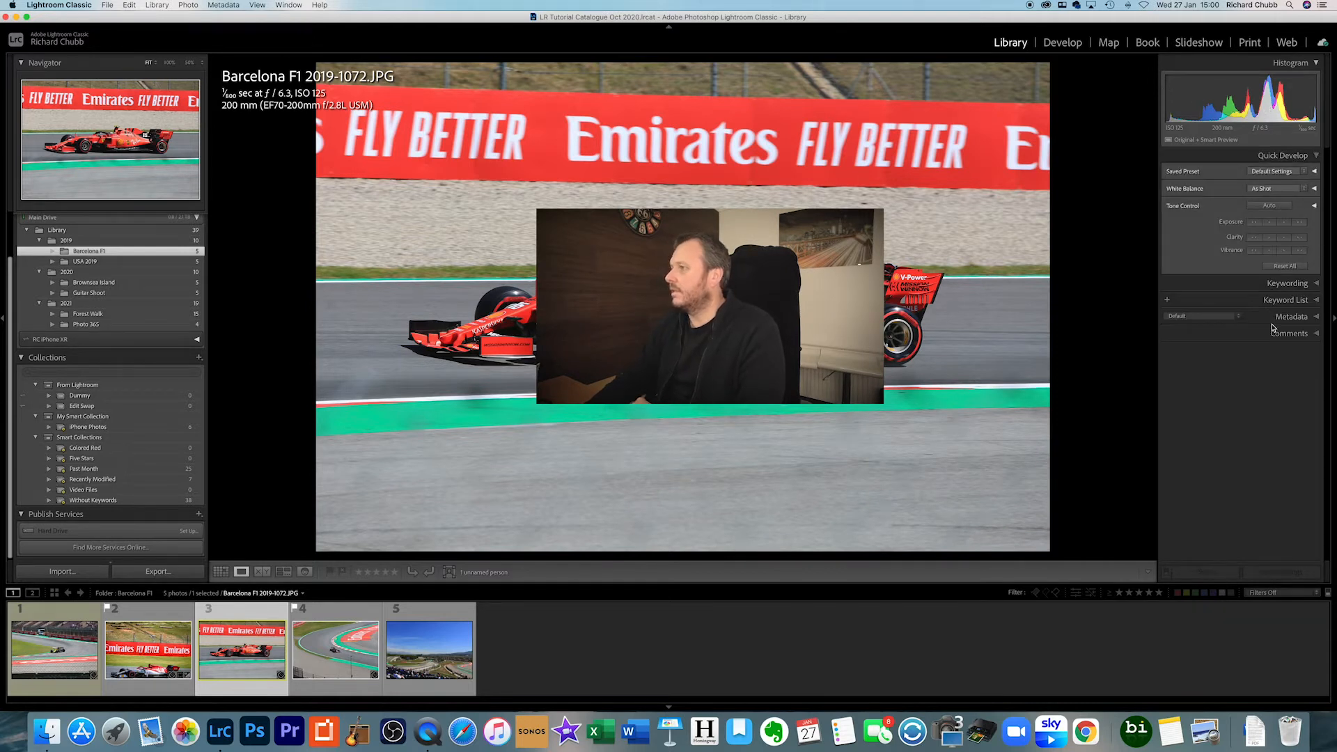
click(1314, 172)
click(1314, 172)
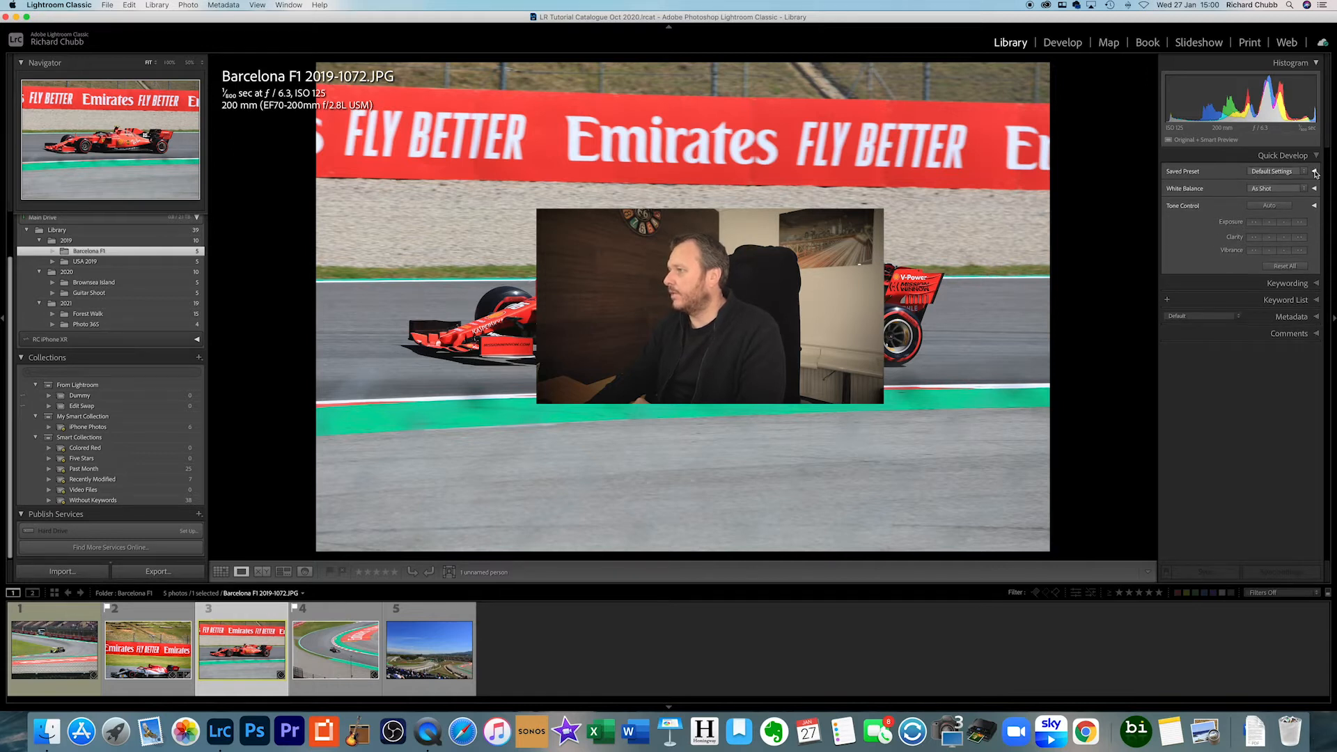
click(1313, 189)
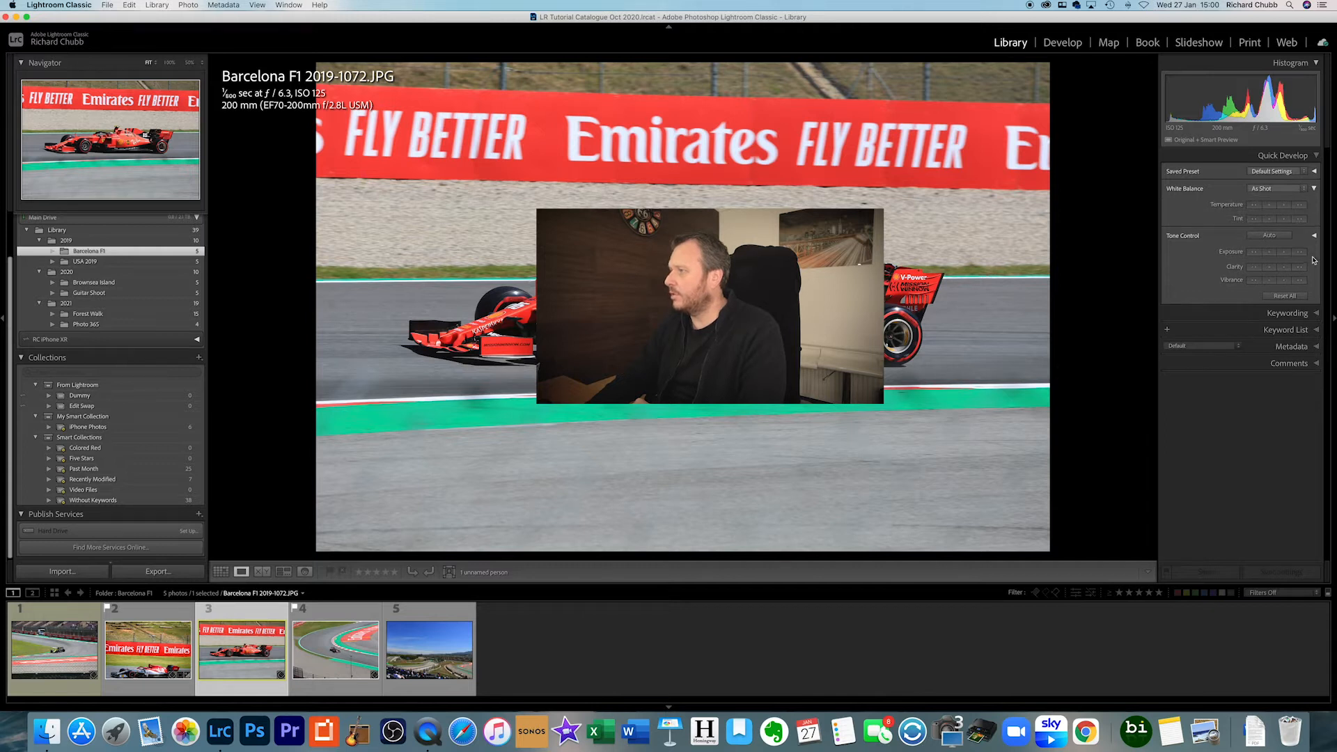
click(1314, 188)
Review the photo's Keywording, Keyword List, Metadata and Comments sections.
click(1315, 282)
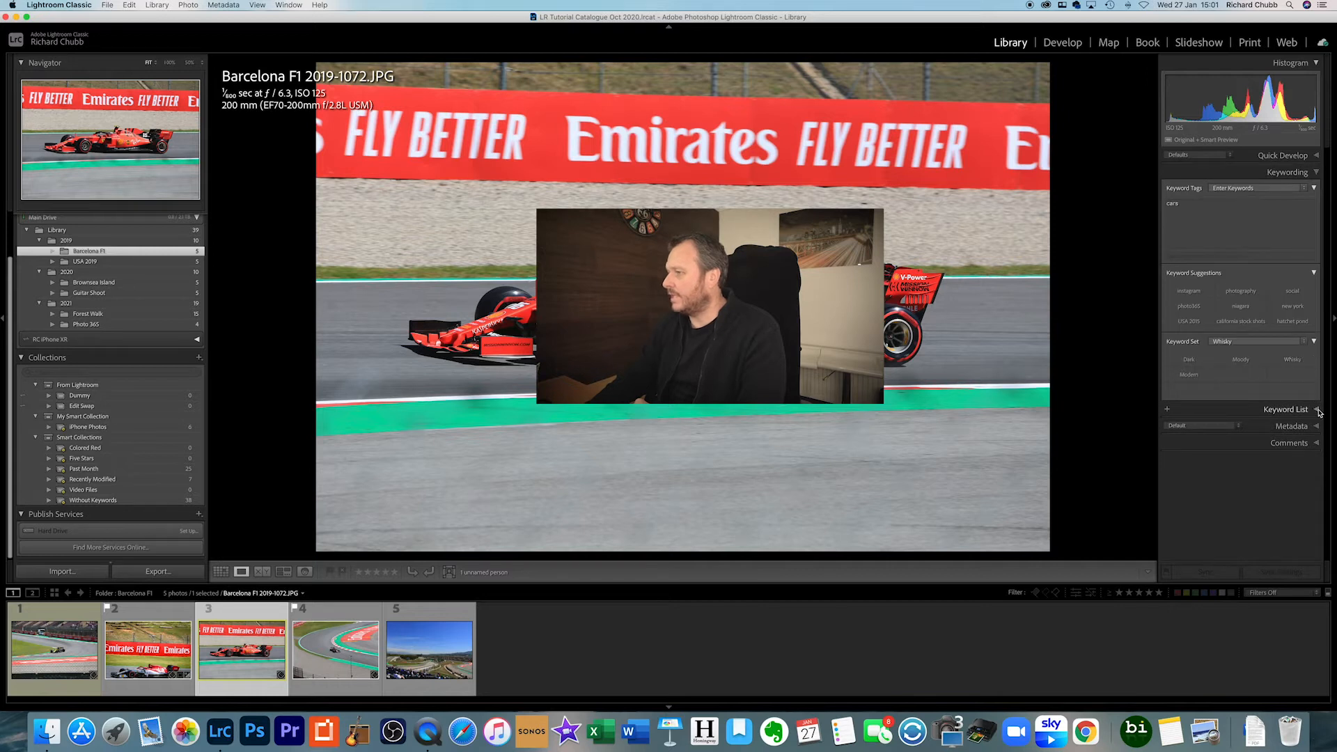
click(1316, 410)
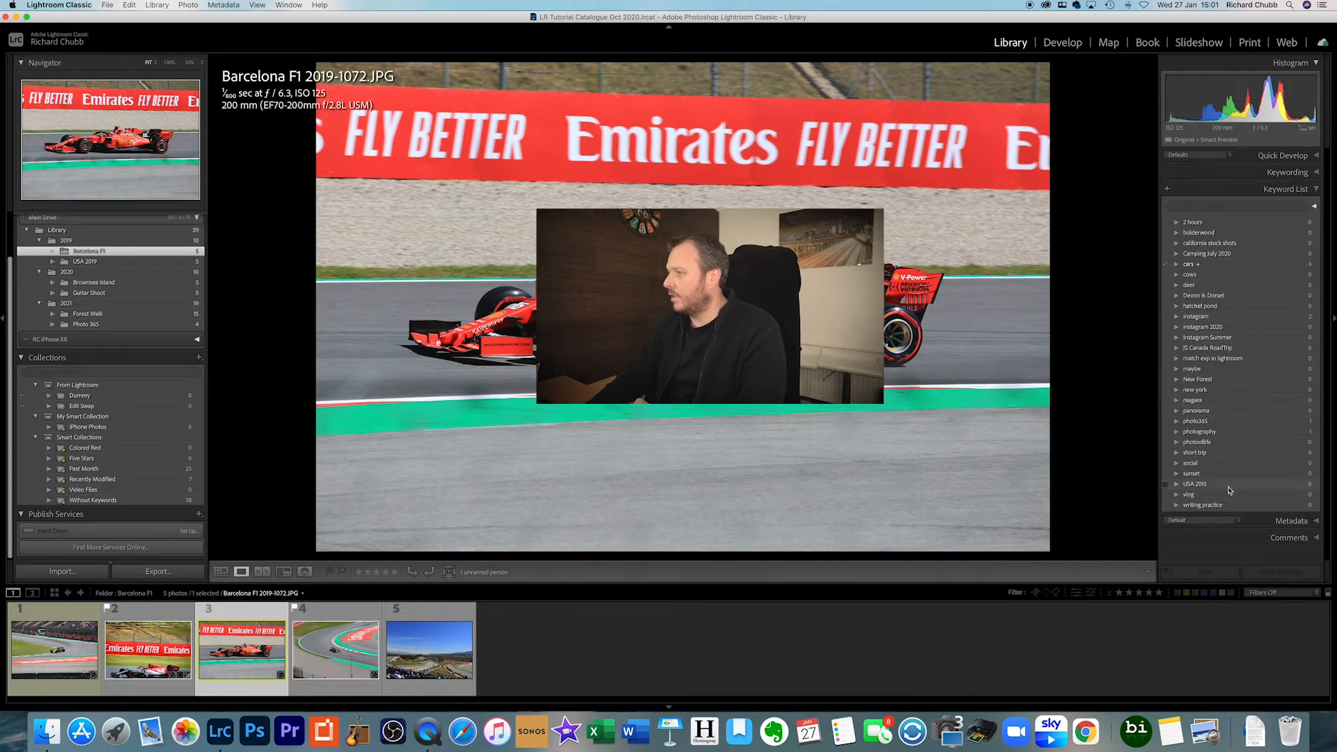
click(1317, 522)
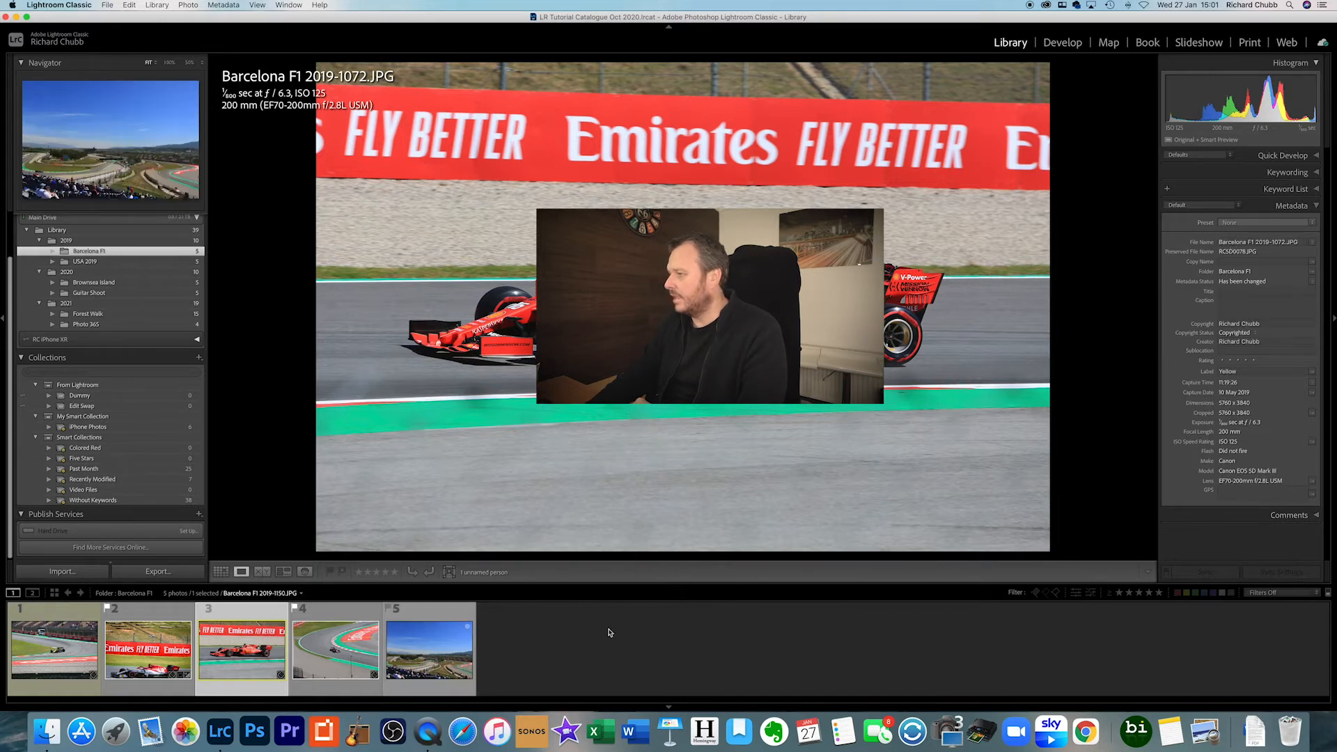
click(1302, 515)
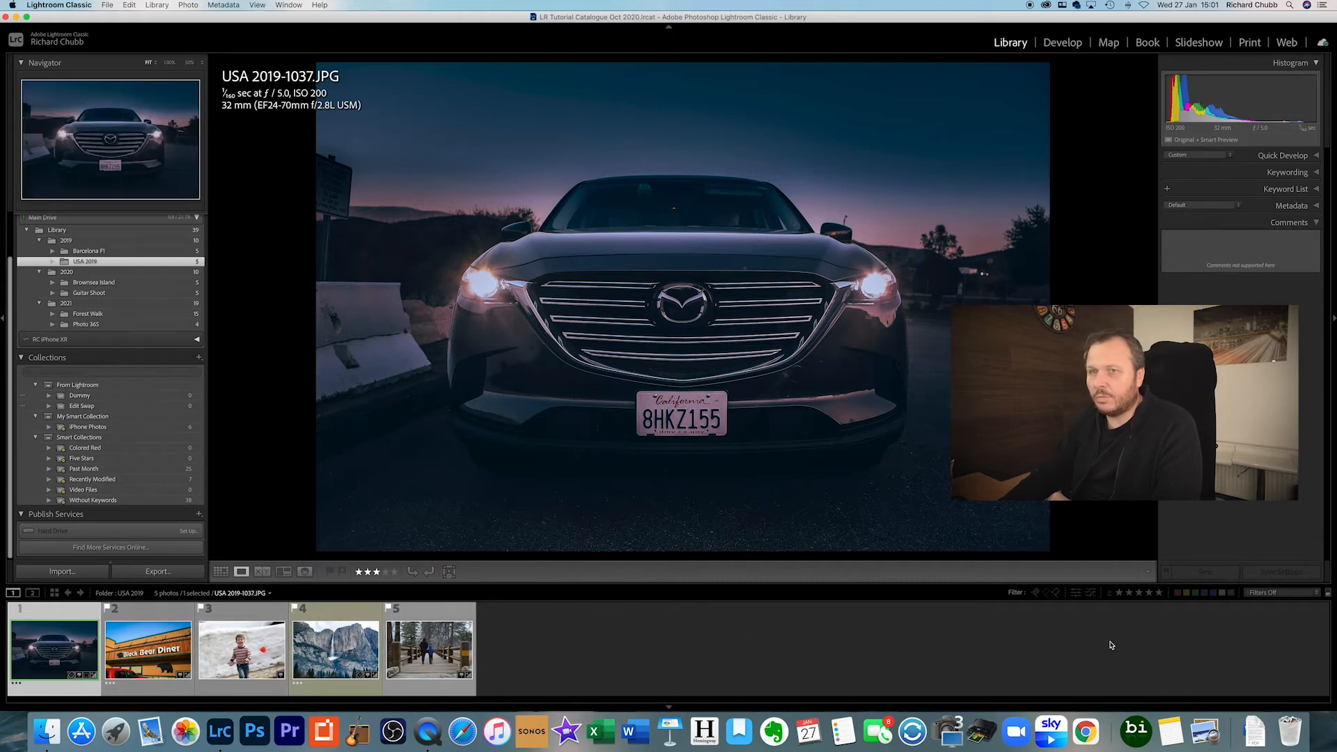
View the last two photos of the USA 2019 folder, and open P365 - Day 4 - 4th January-1014.CR2 from the whole Library folder.
click(404, 640)
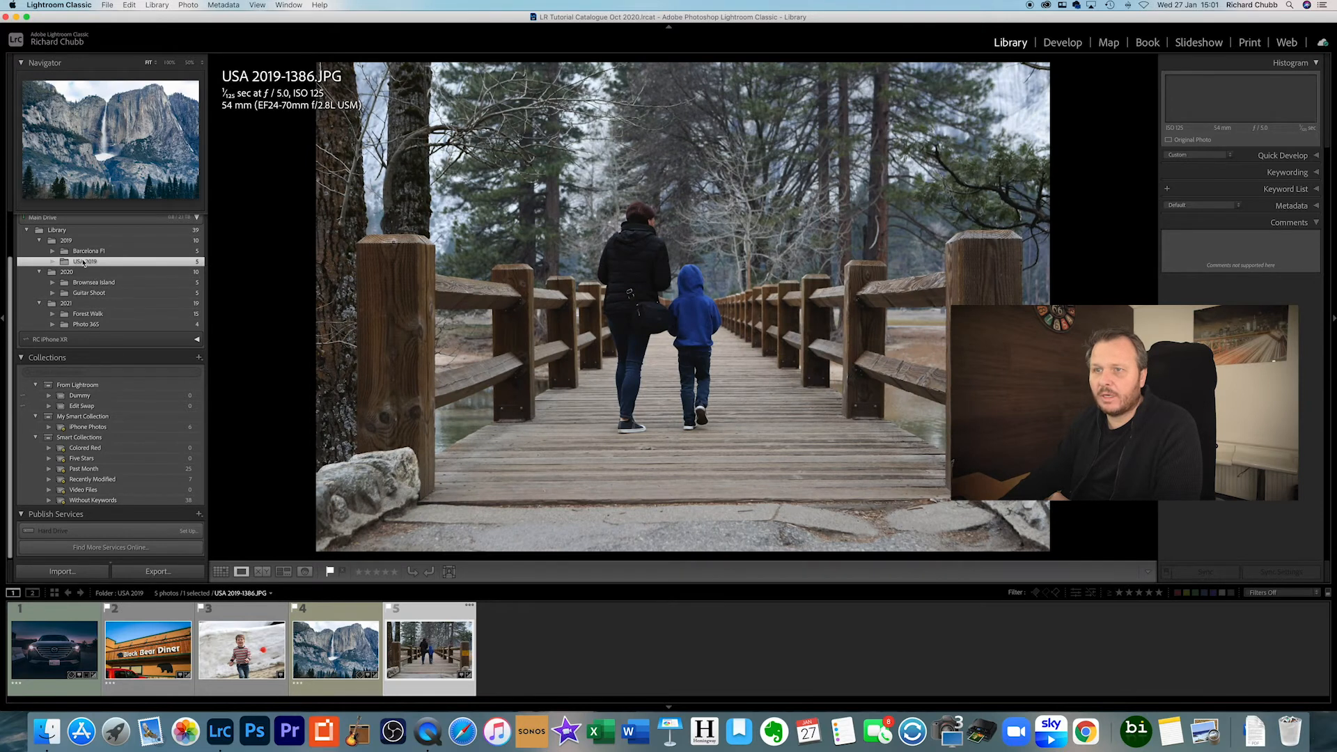
key(Left)
click(197, 231)
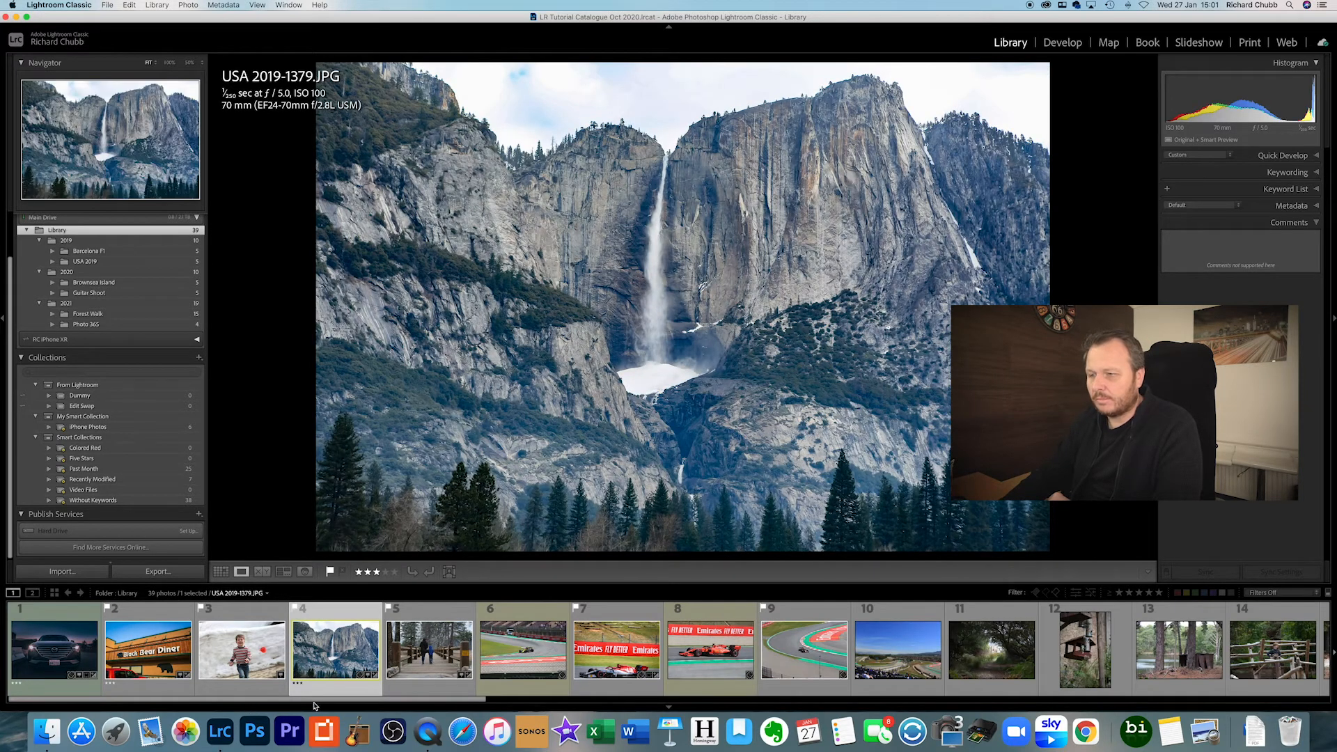
drag(349, 705, 759, 704)
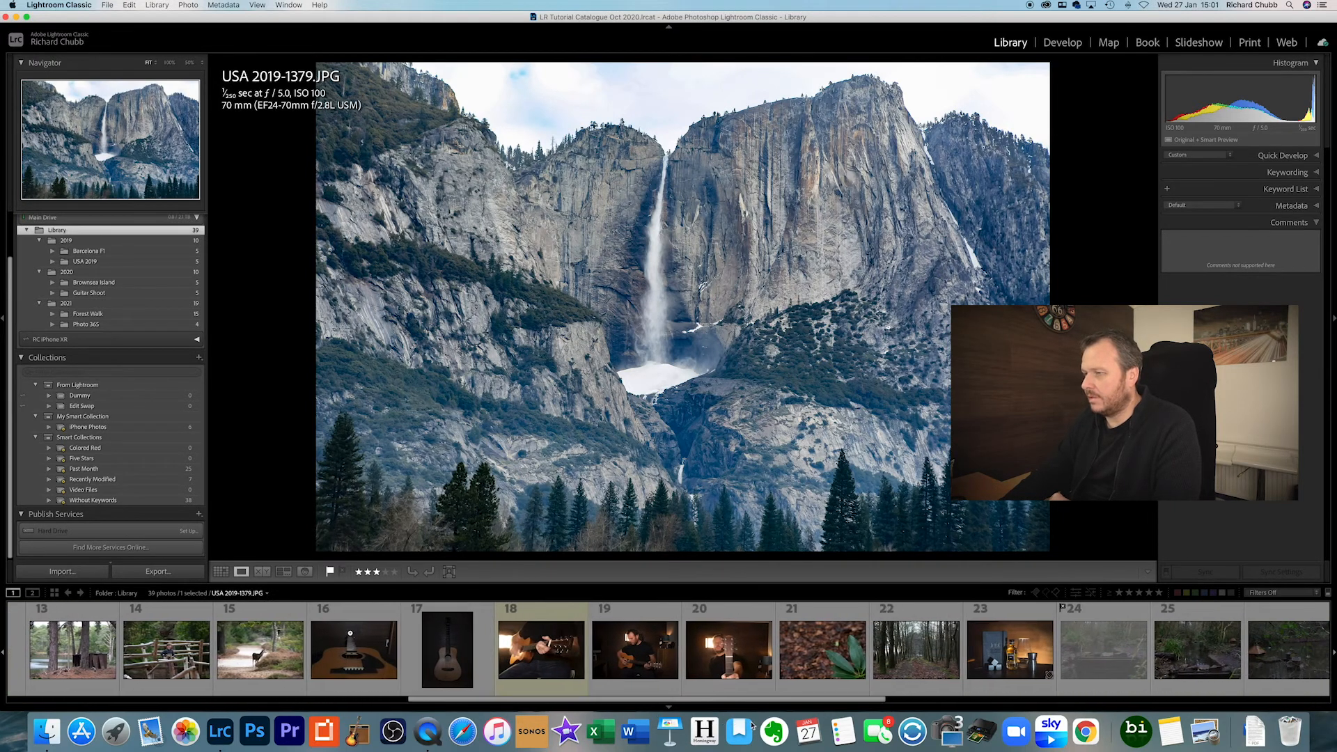
click(801, 652)
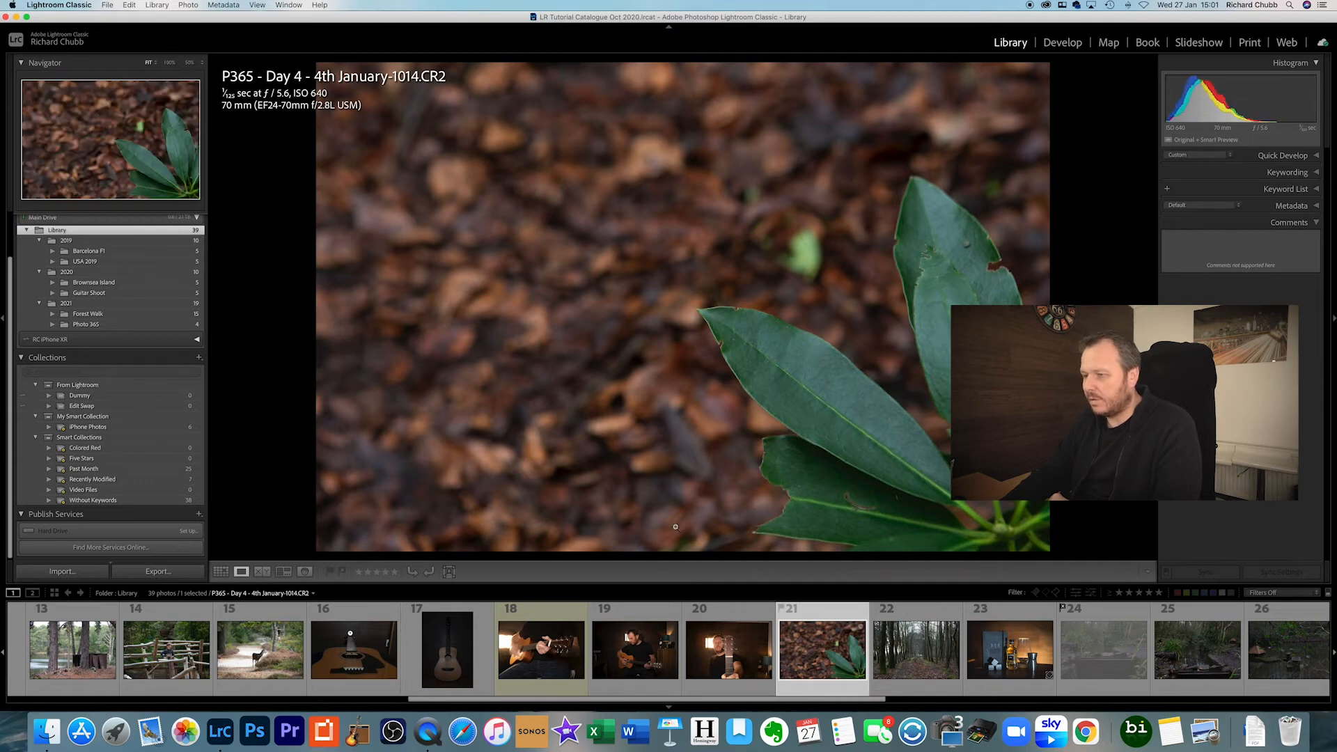
Adjust the filmstrip's height and widen the Histogram and metadata side panel slightly.
mouse_move(687, 583)
mouse_down()
mouse_move(694, 539)
mouse_move(716, 626)
mouse_move(705, 587)
mouse_up()
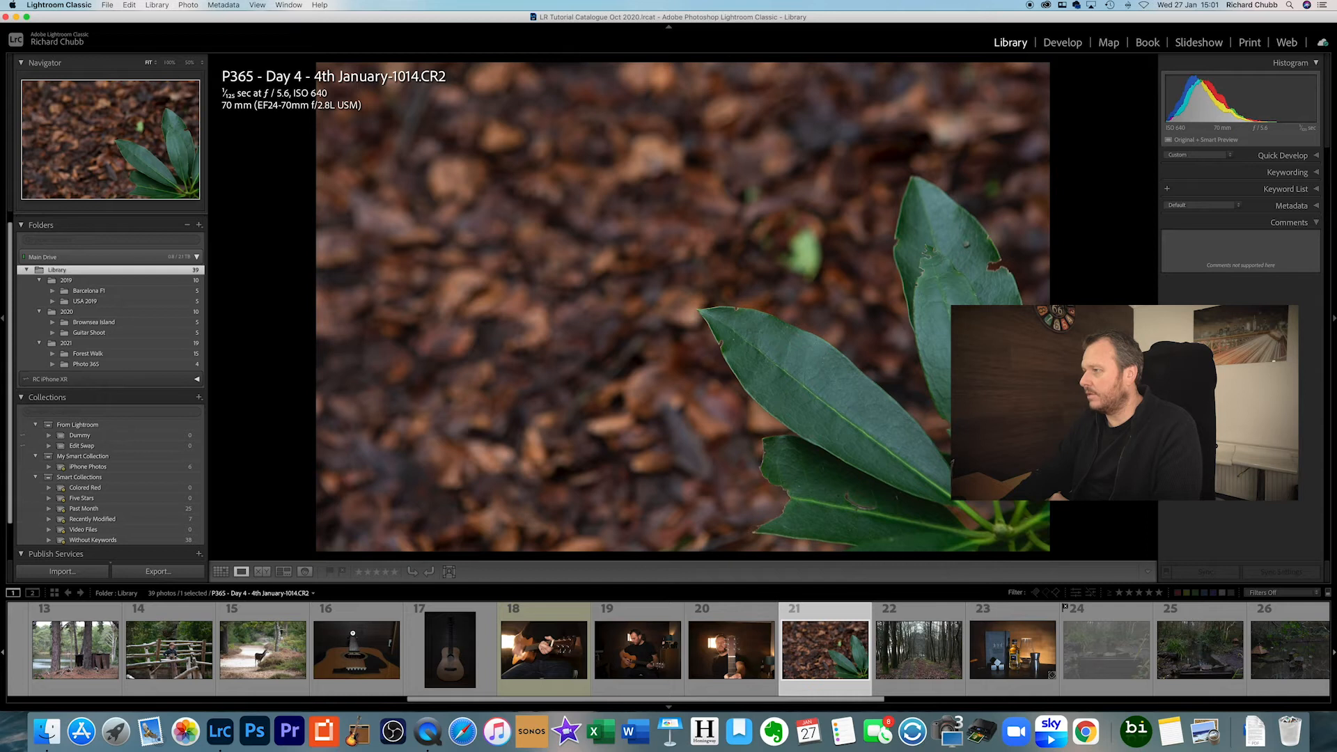
mouse_move(1158, 403)
mouse_down()
mouse_move(1128, 402)
mouse_move(1178, 403)
mouse_move(1145, 403)
mouse_up()
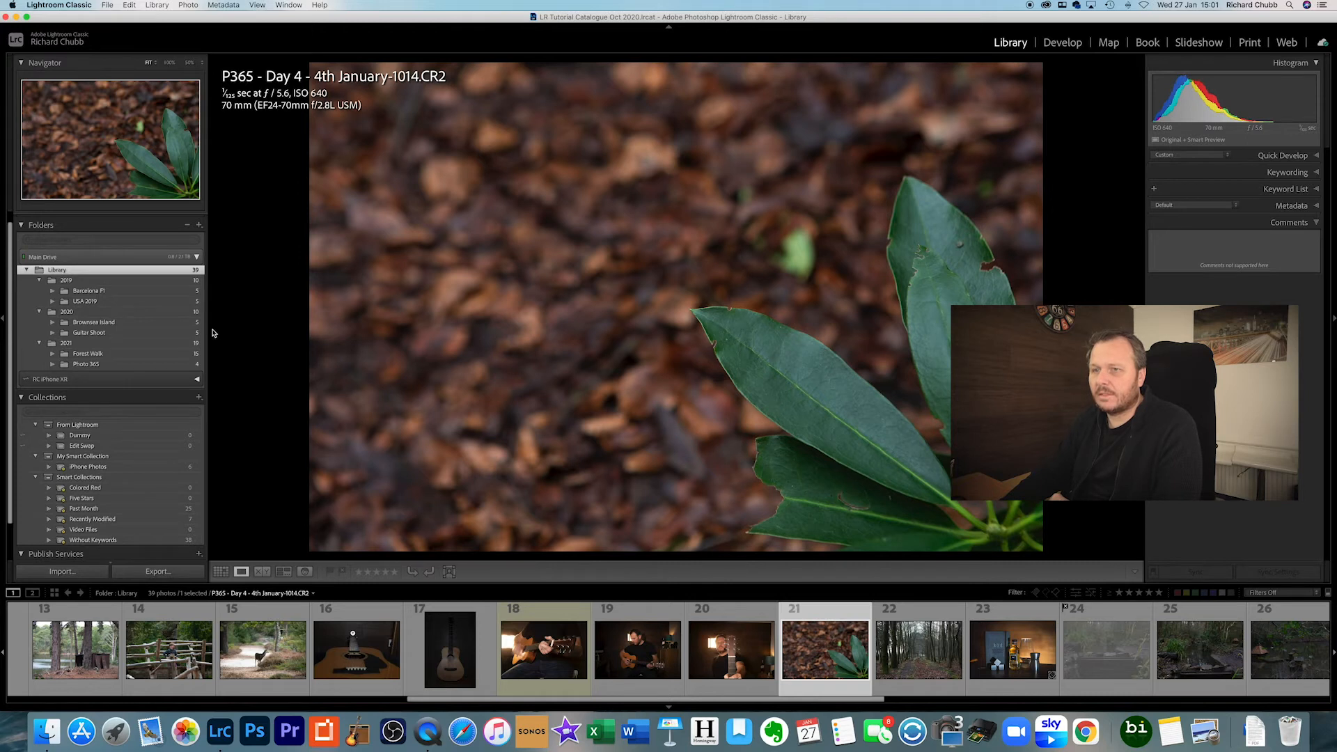
drag(209, 338, 248, 343)
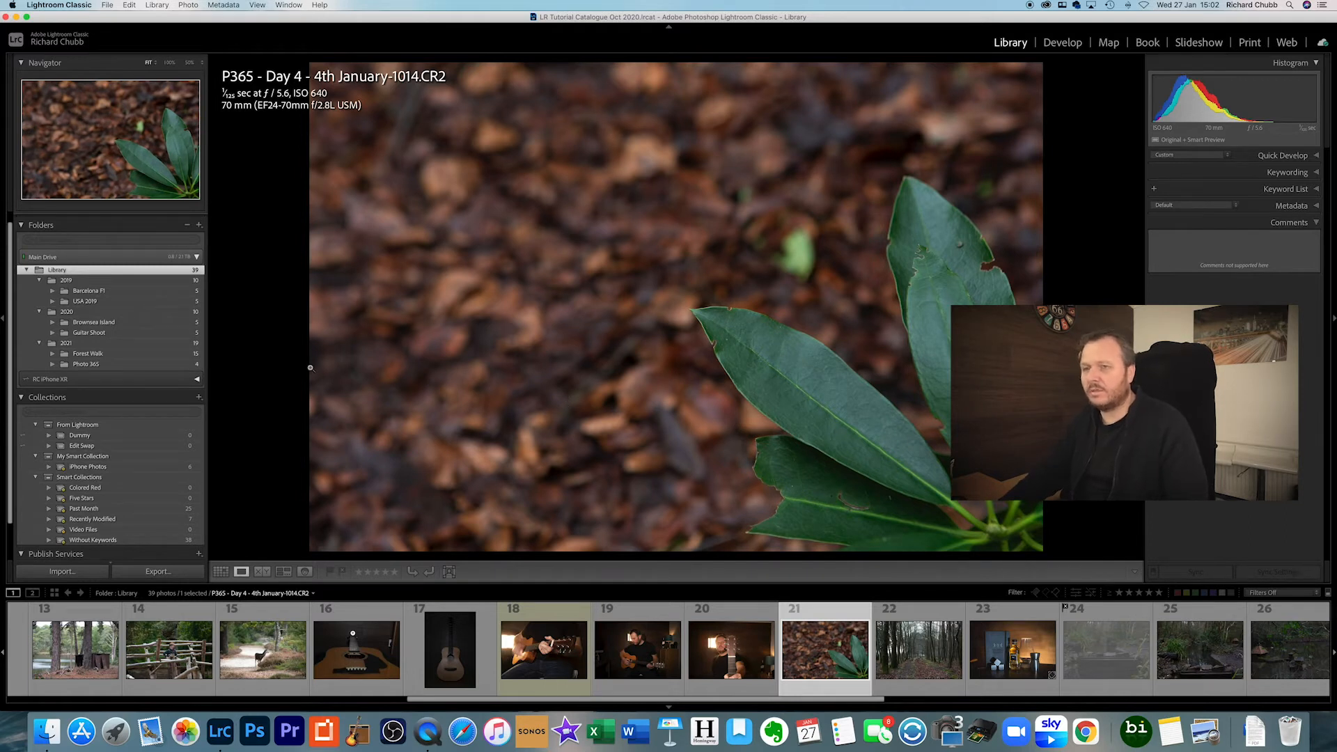
Hide and restore the two side panels, and hide and restore all the panels around the photo.
key(Tab)
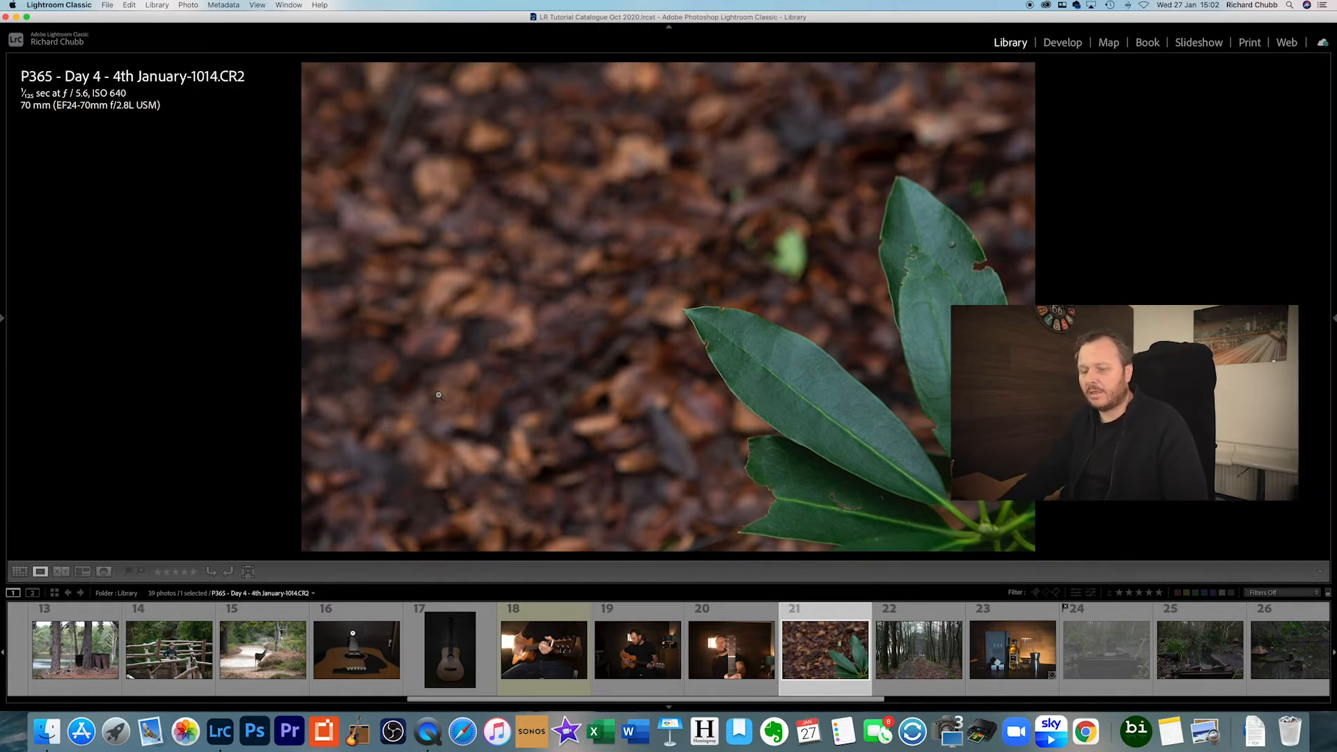
key(Tab)
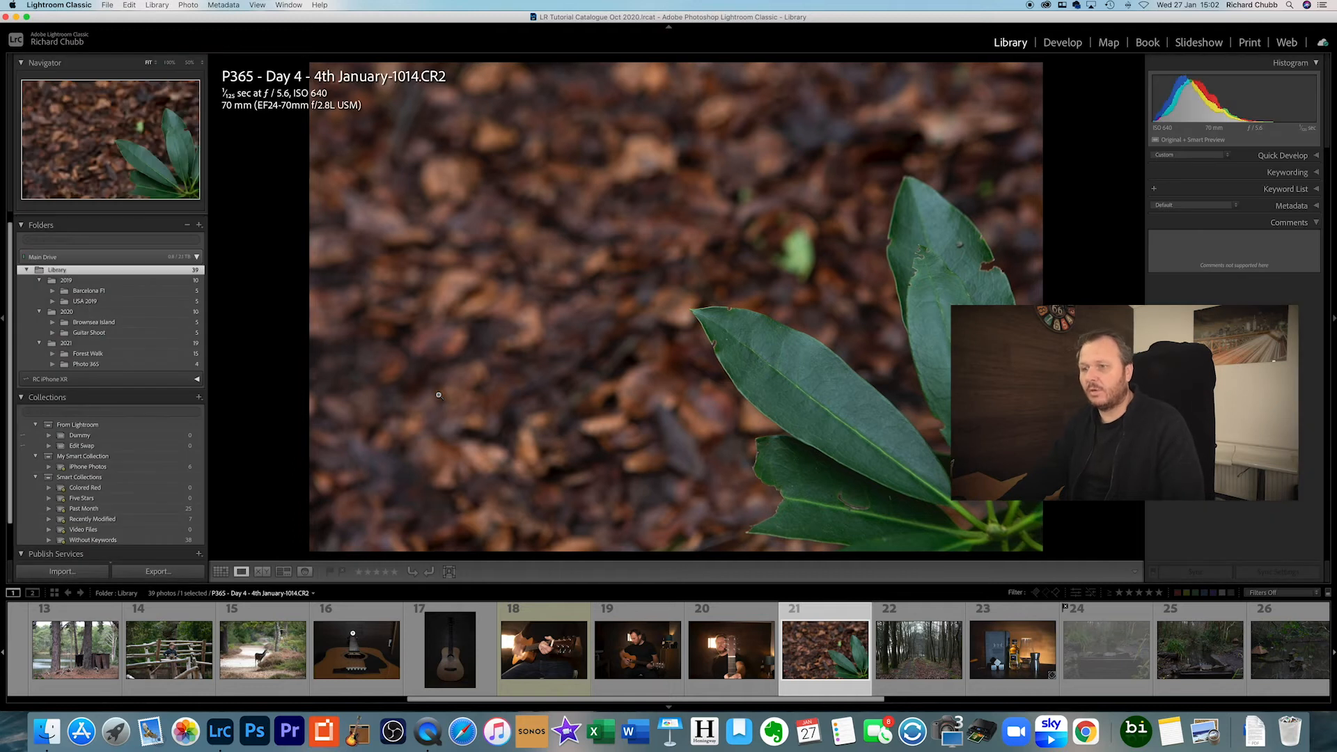
key(shift+Tab)
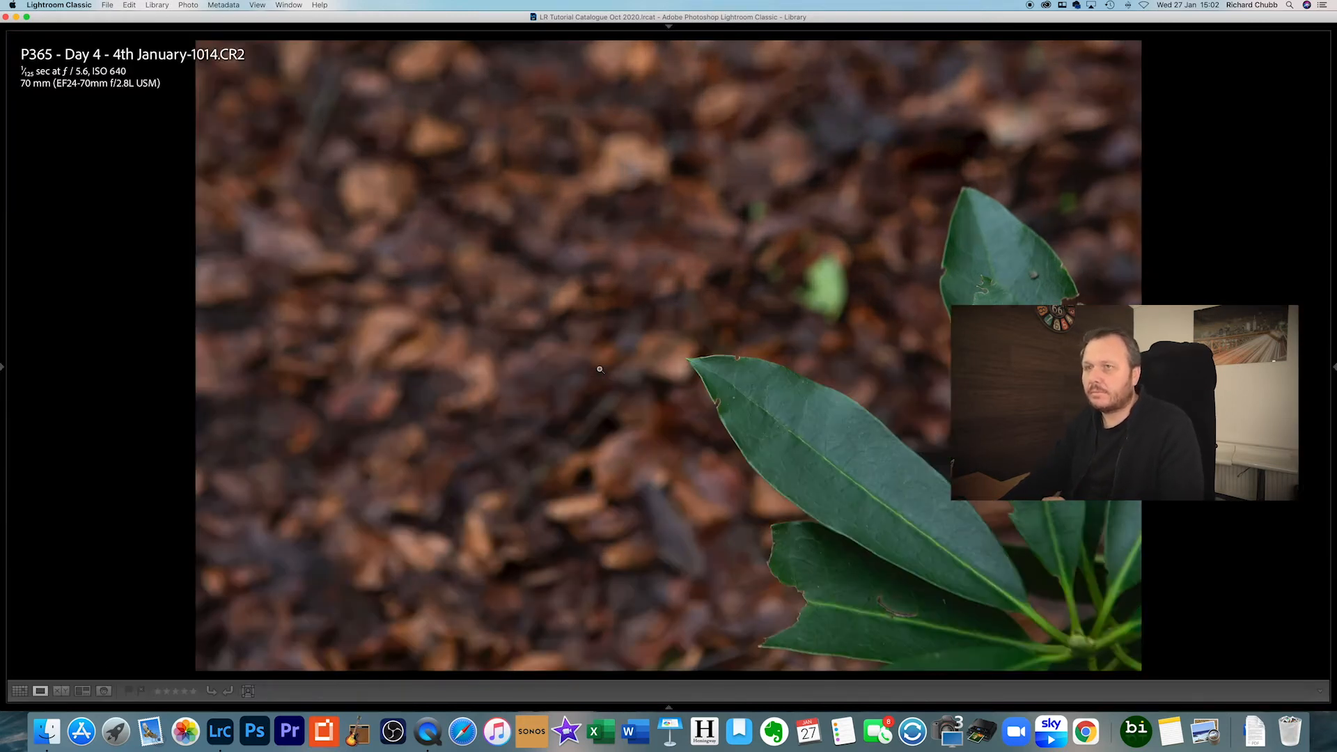
key(shift+Tab)
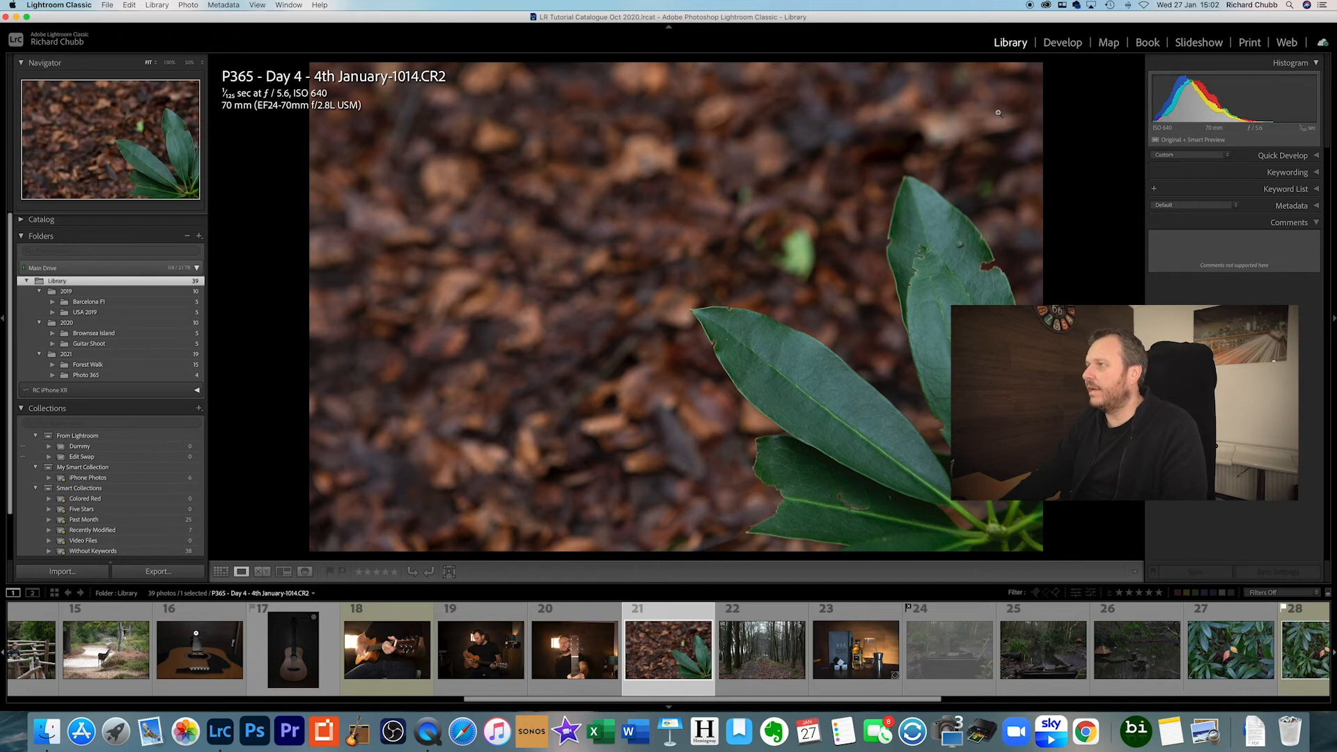
Open the leaf photo in the Develop module and inspect the leaf tips at 100% using the Navigator.
click(1059, 43)
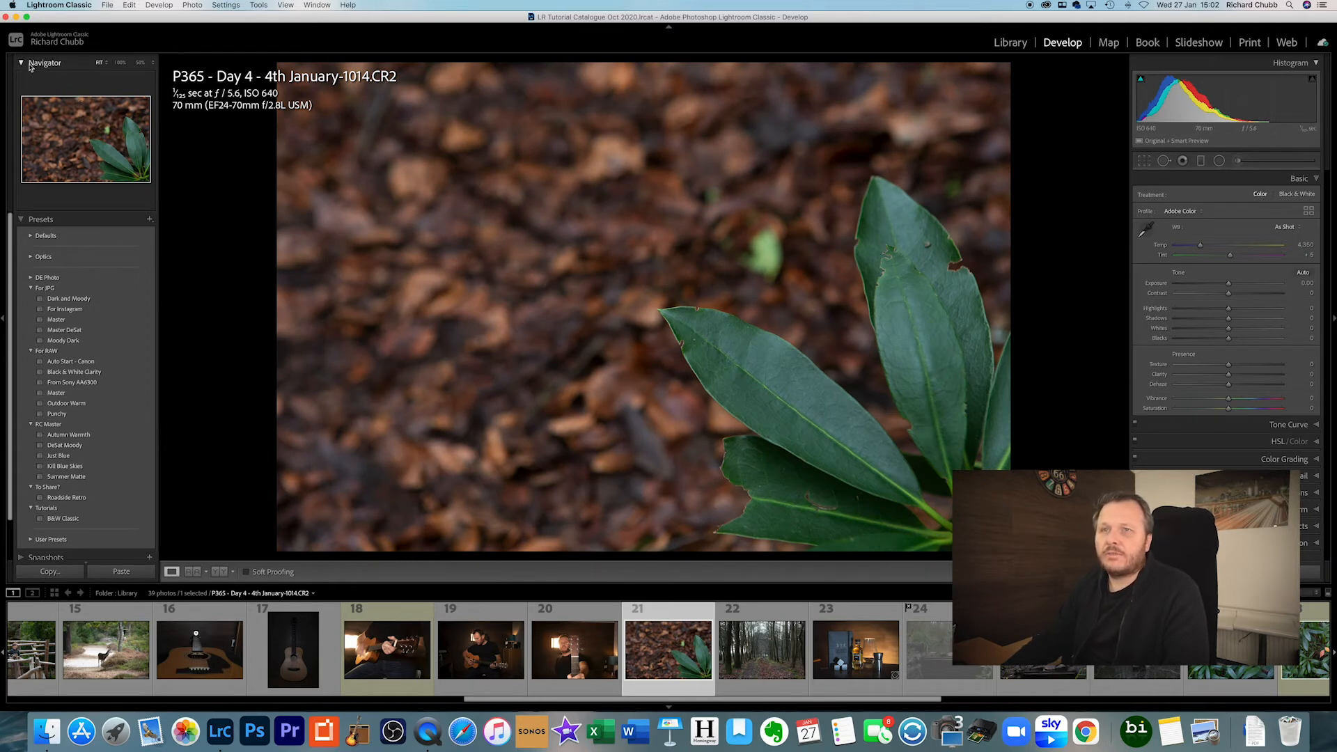
click(69, 125)
click(69, 125)
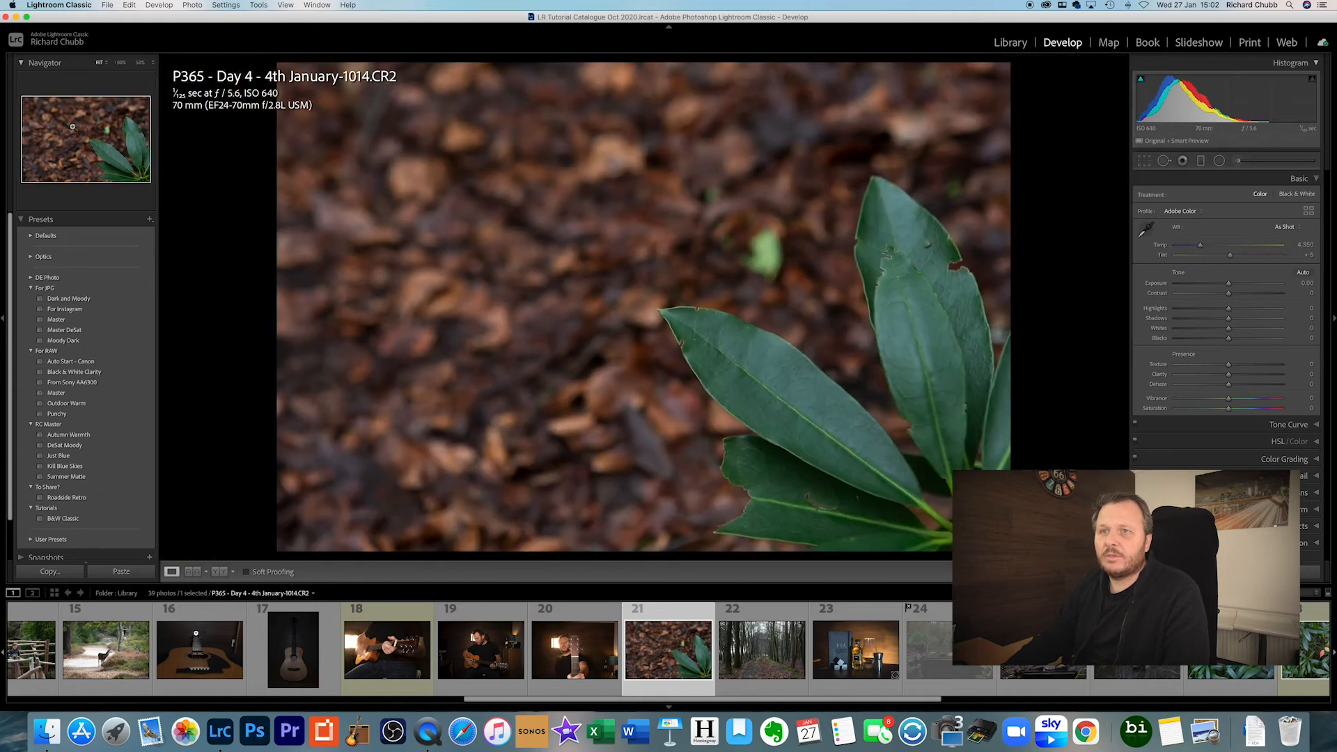
click(71, 126)
click(80, 126)
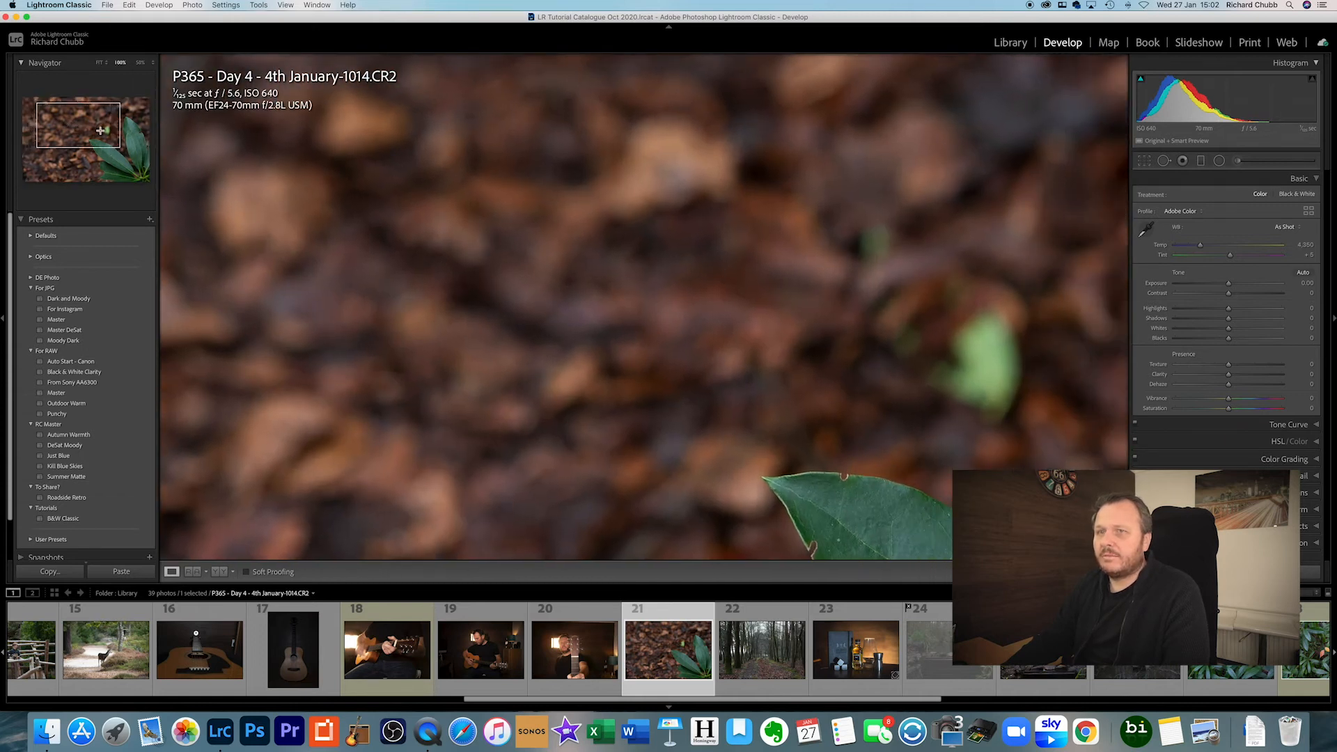
click(129, 169)
drag(129, 169, 100, 145)
click(153, 62)
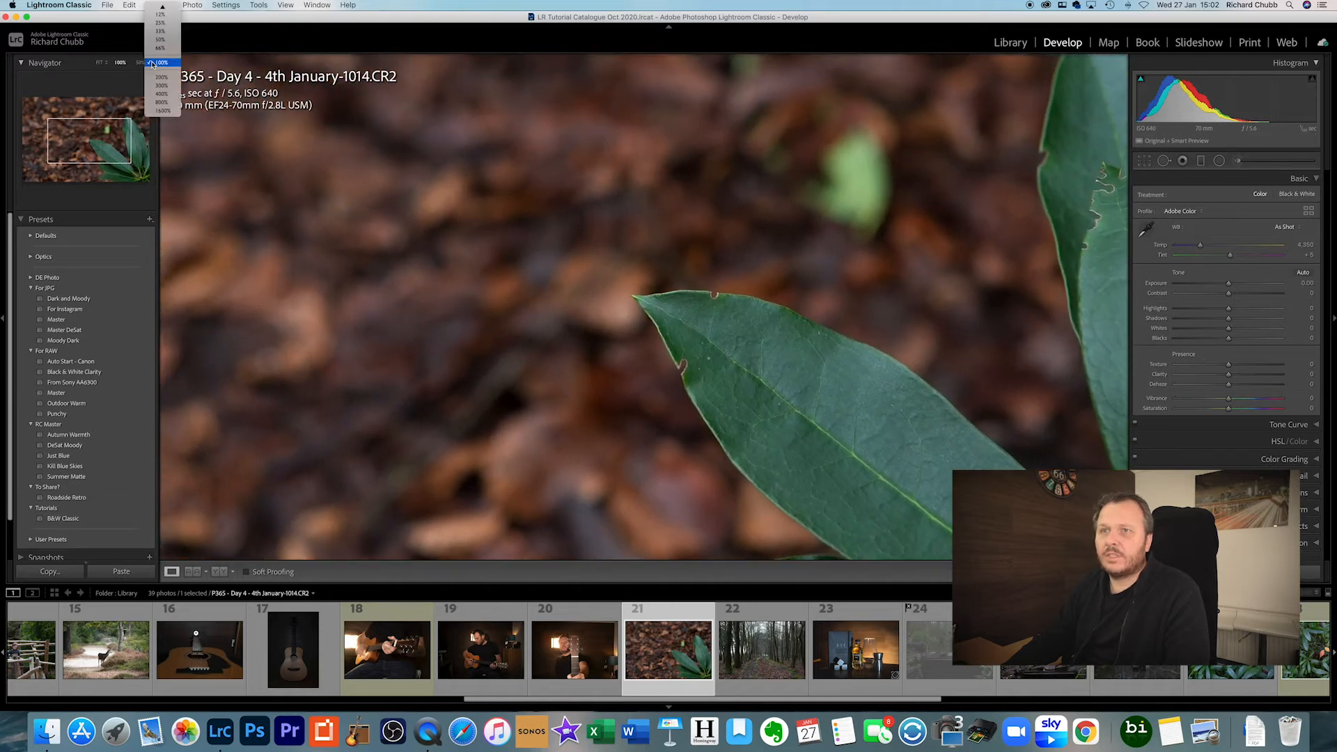
click(107, 65)
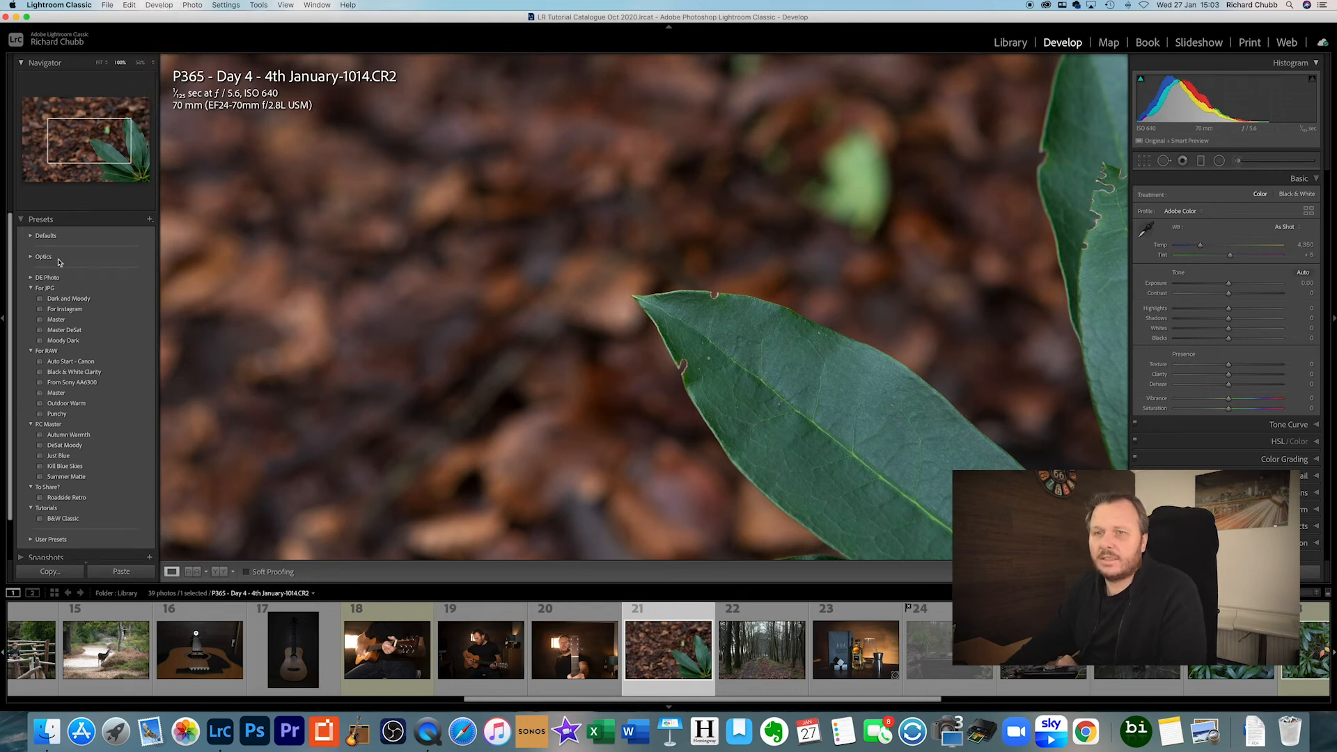
Browse the Defaults and Optics preset groups, and apply the Black & White Clarity preset from the For RAW group.
click(22, 219)
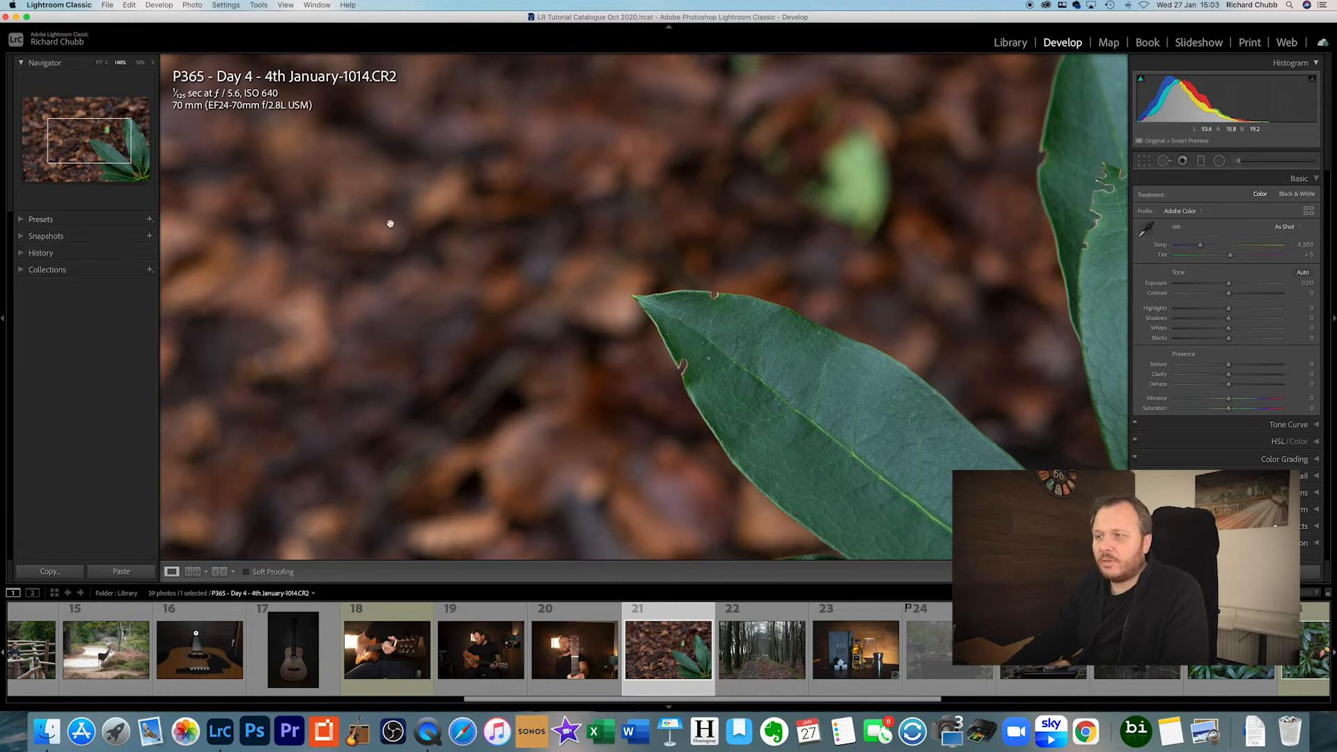
click(663, 250)
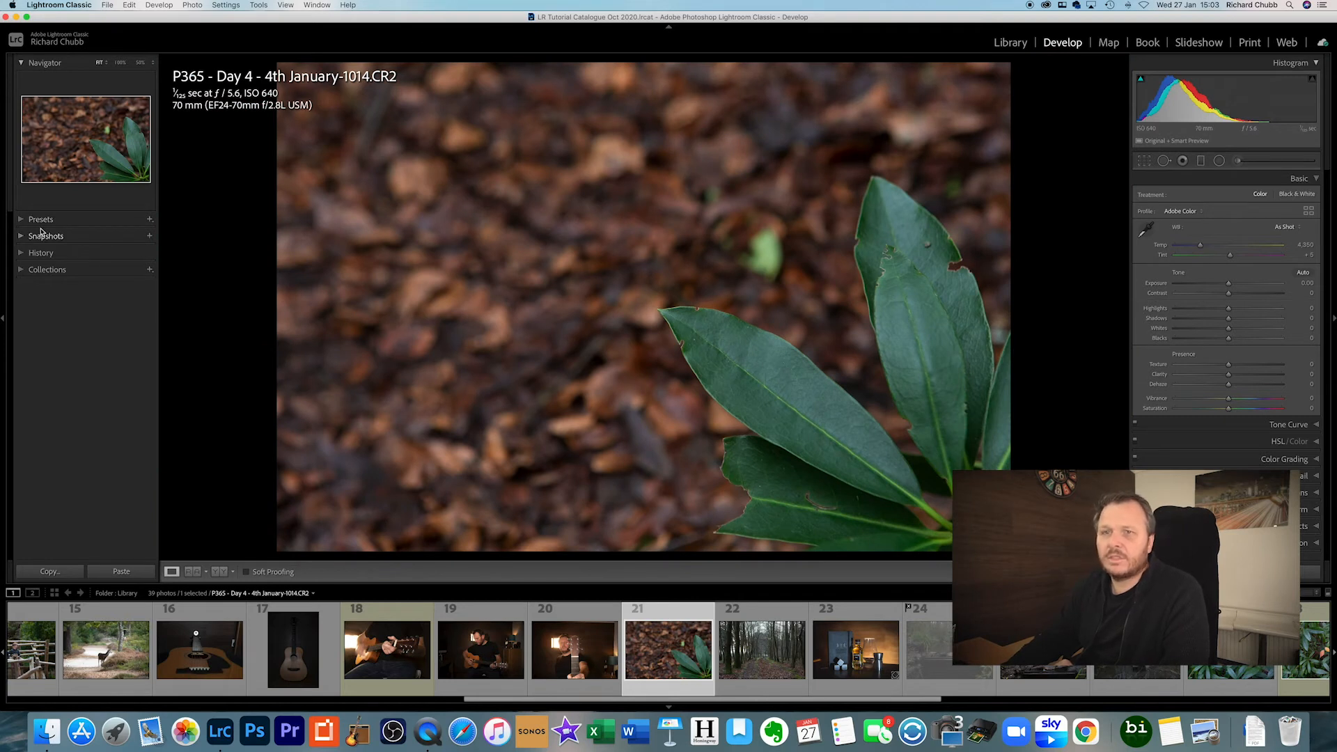
click(21, 220)
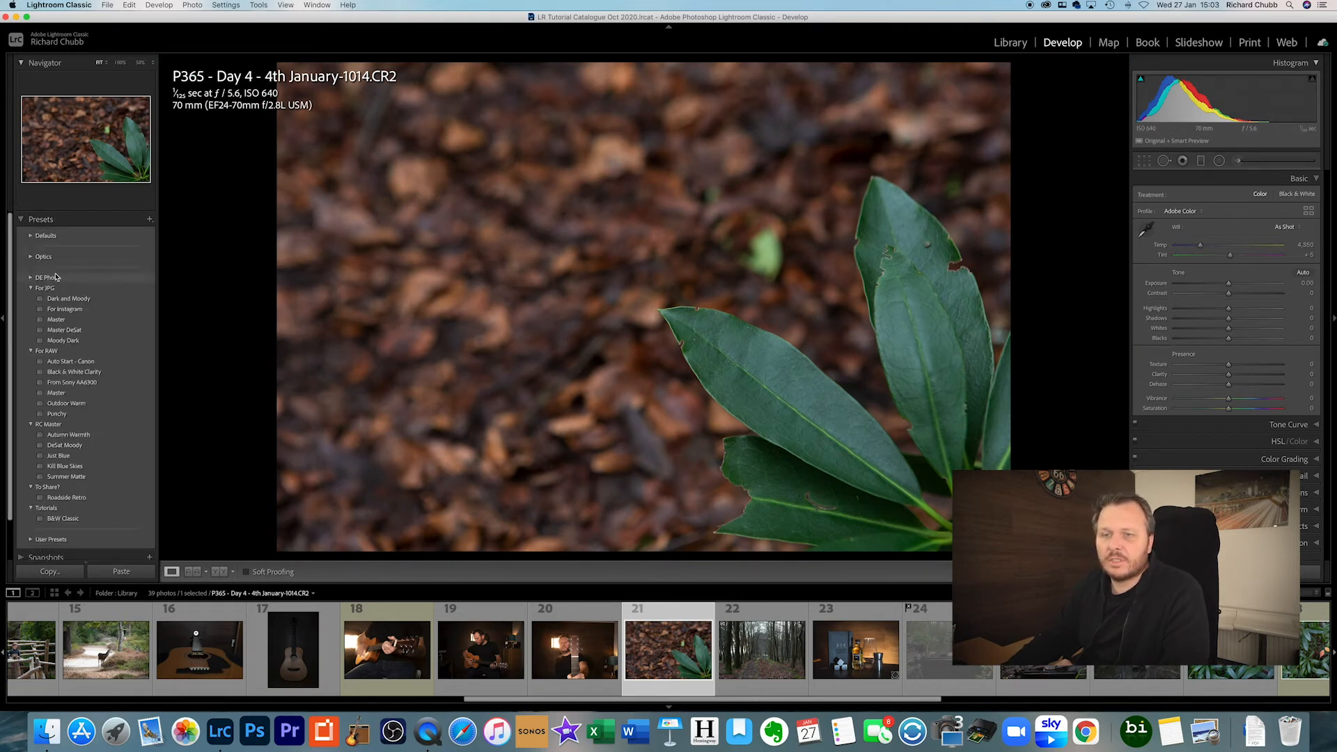
click(31, 236)
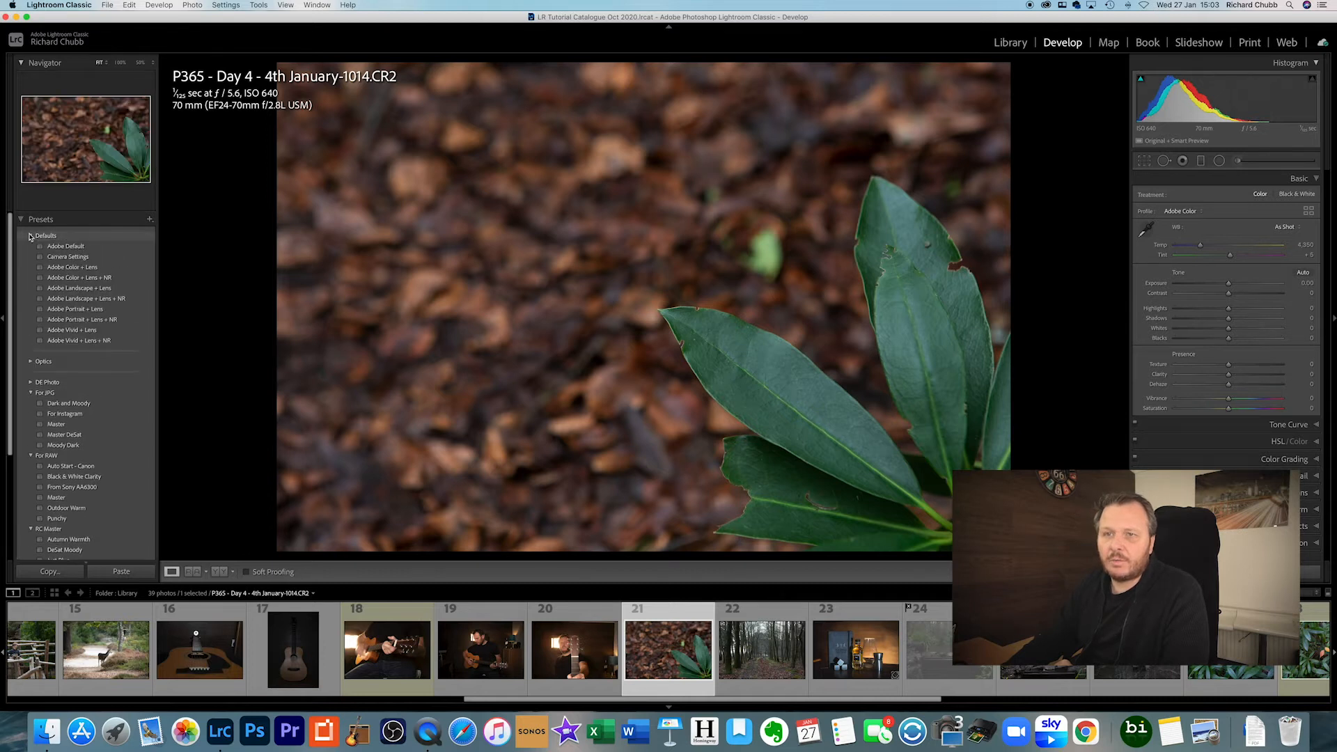
click(30, 237)
click(32, 257)
click(31, 258)
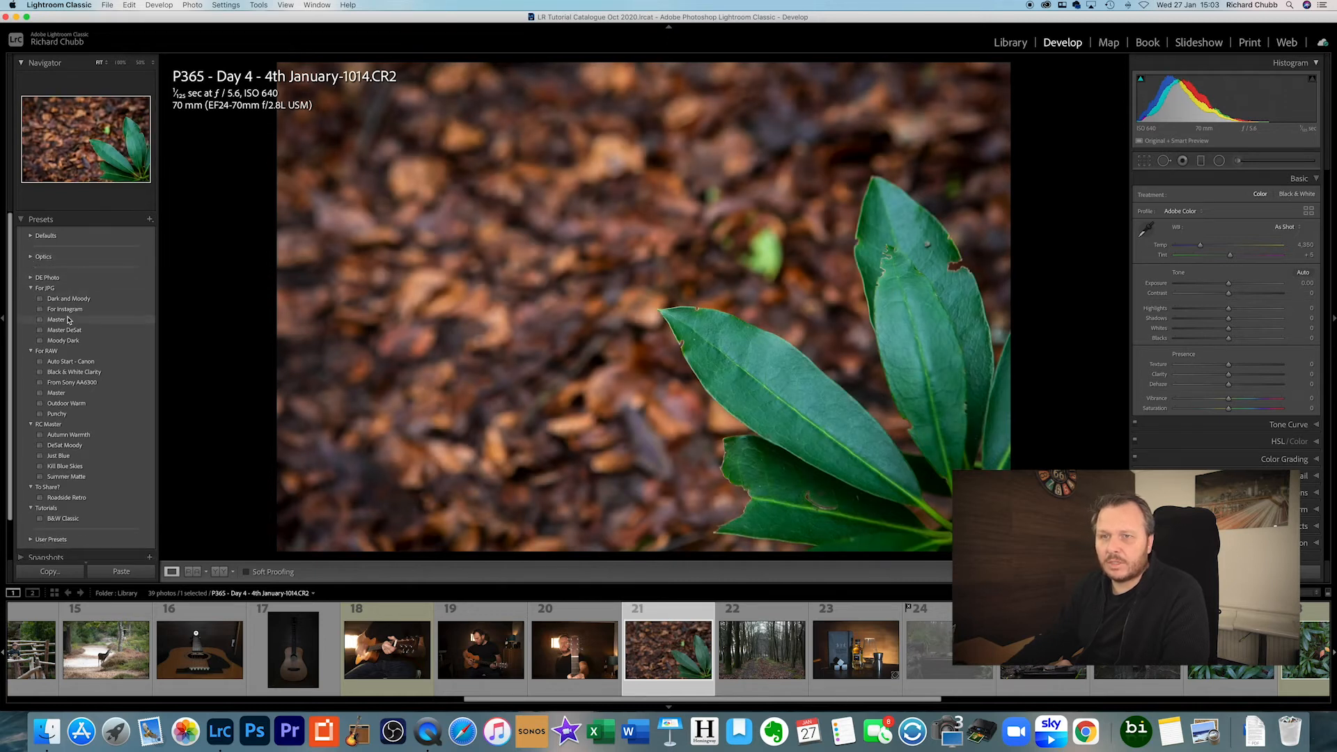
click(73, 372)
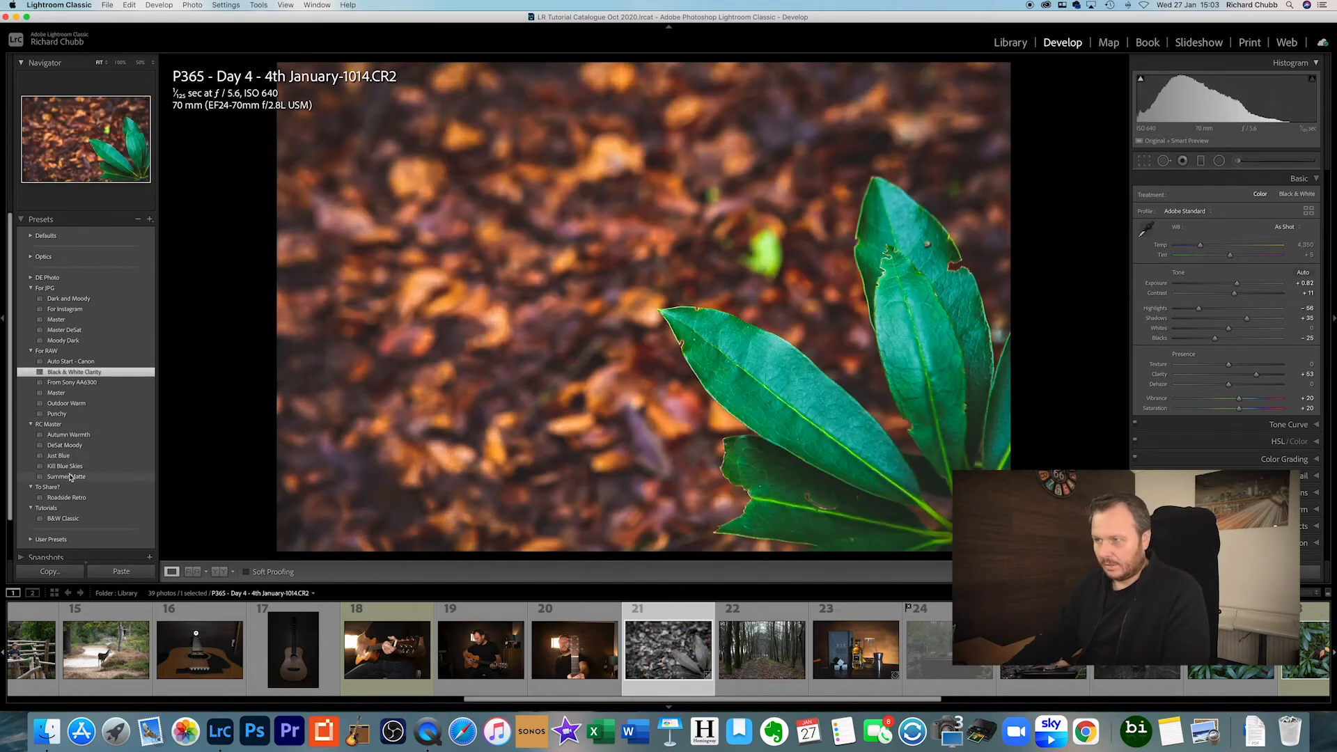
Try the Summer Matte, DeSat Moody, Autumn Warmth, B&W Classic and Roadside Retro presets, finishing with Autumn Warmth again.
click(70, 476)
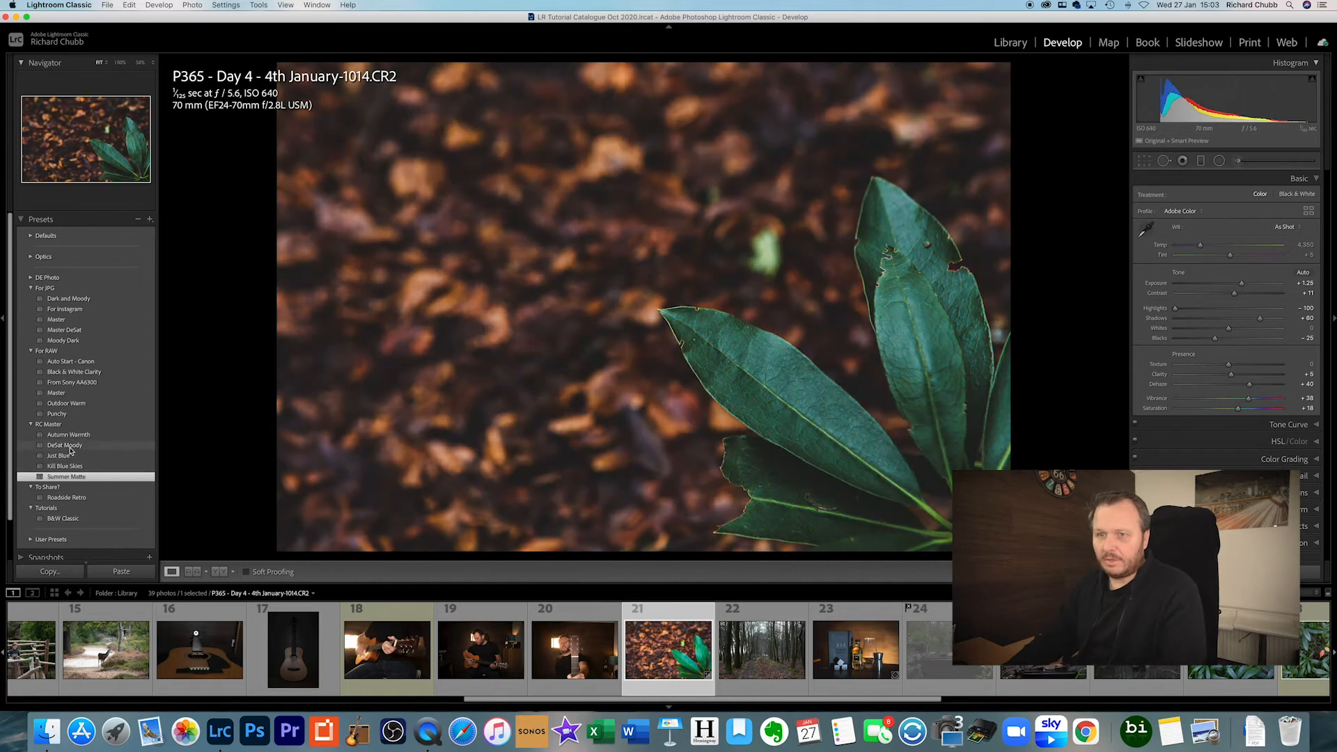
click(66, 445)
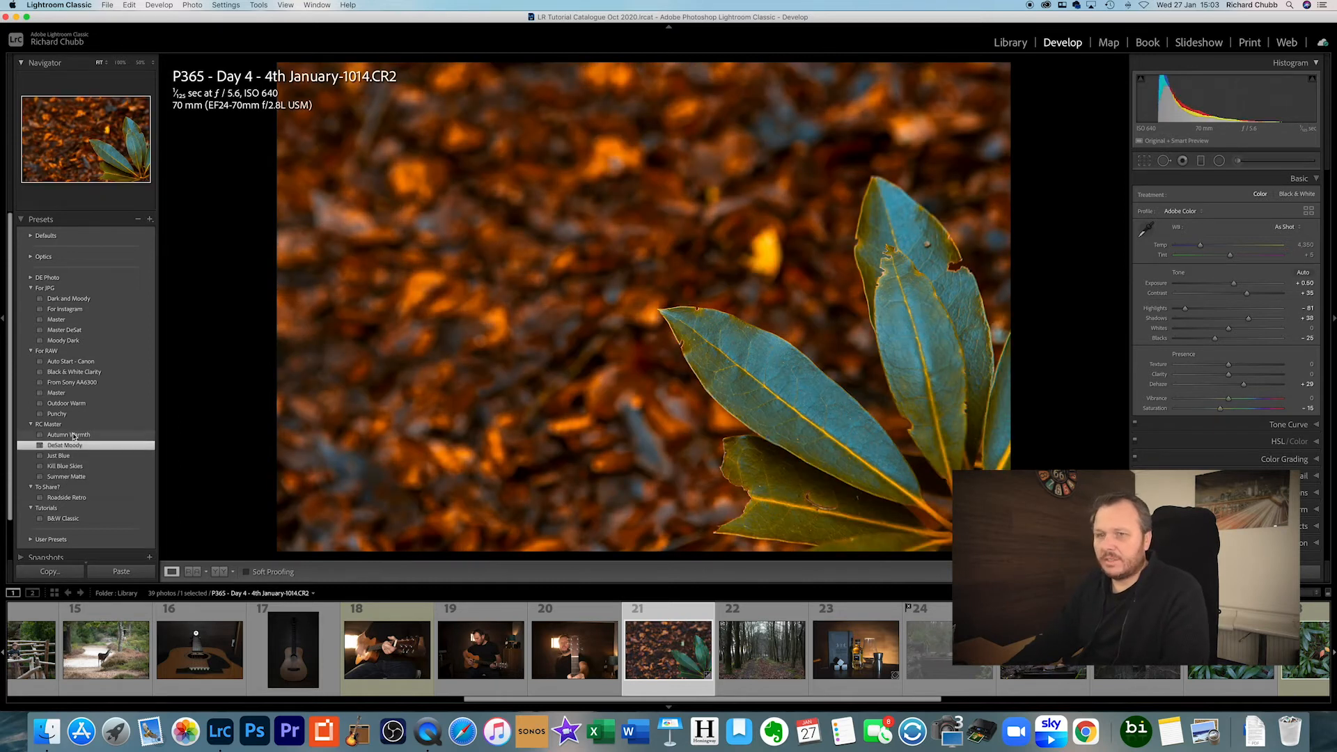
click(73, 436)
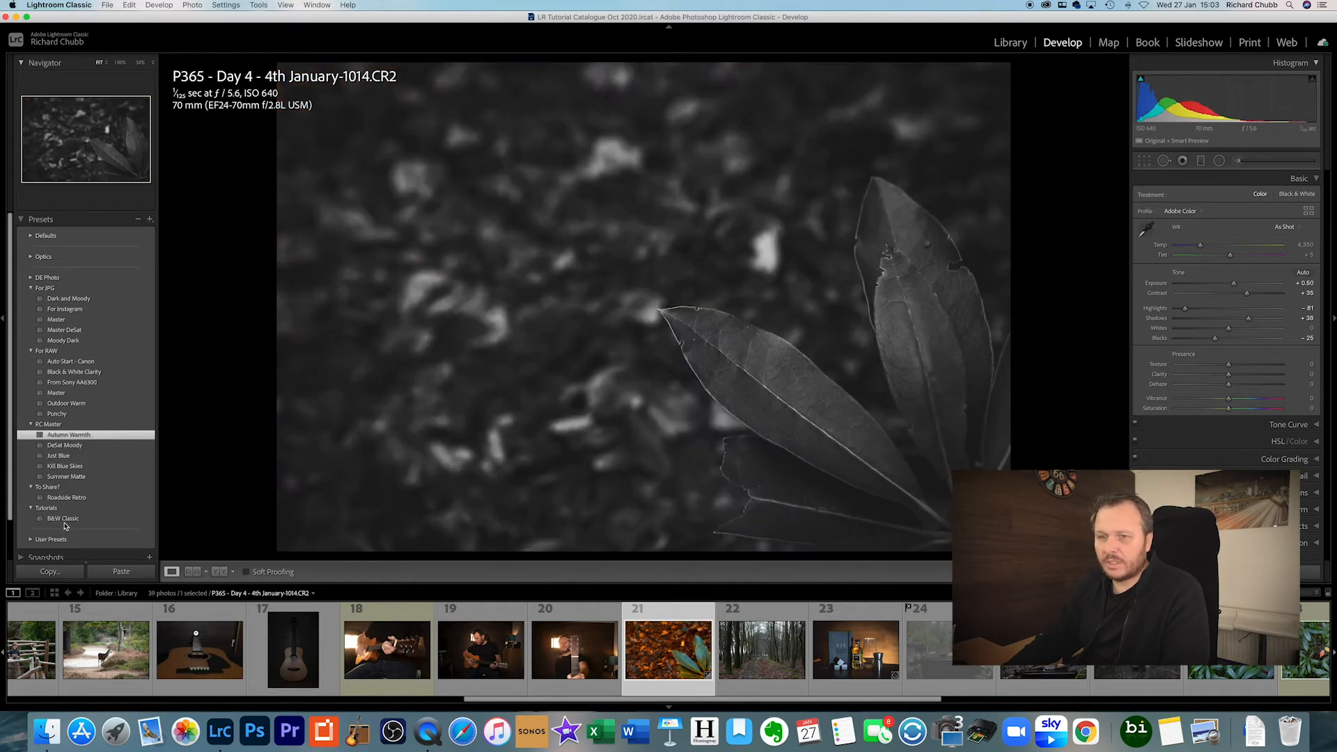
click(64, 519)
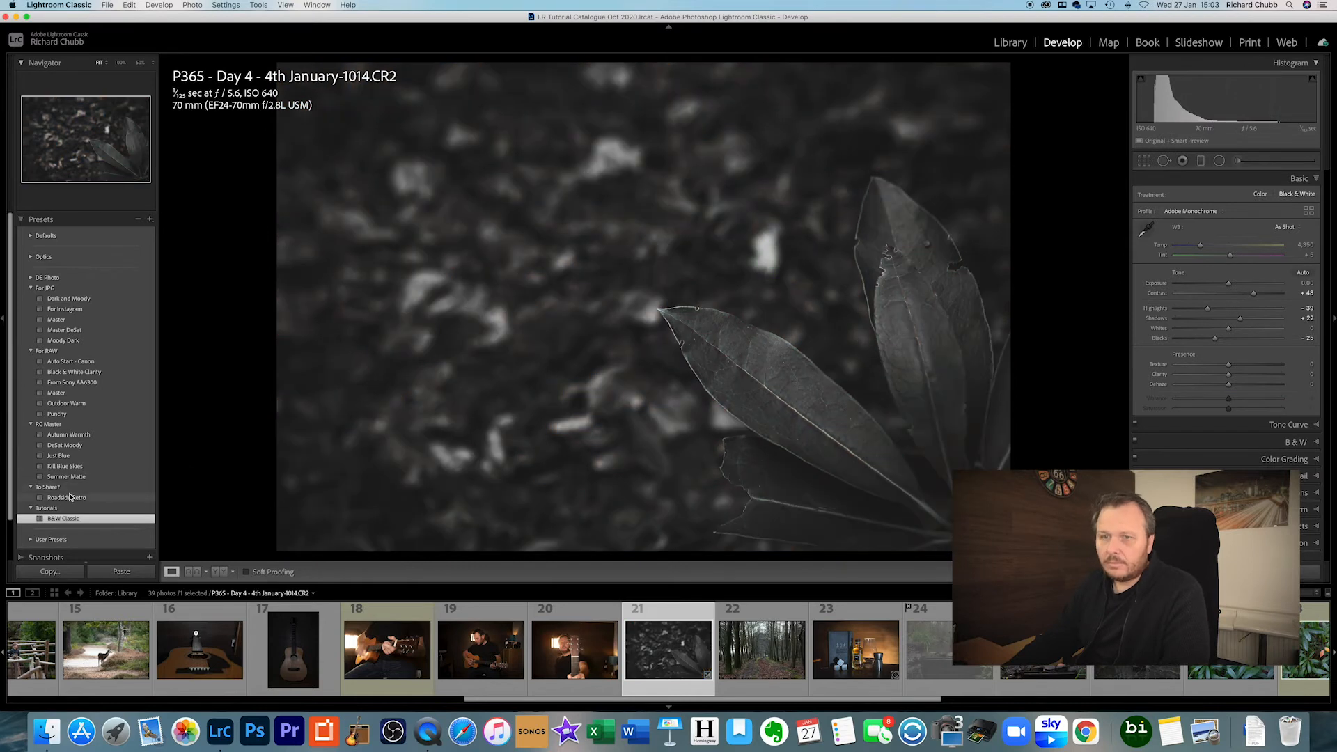
click(67, 497)
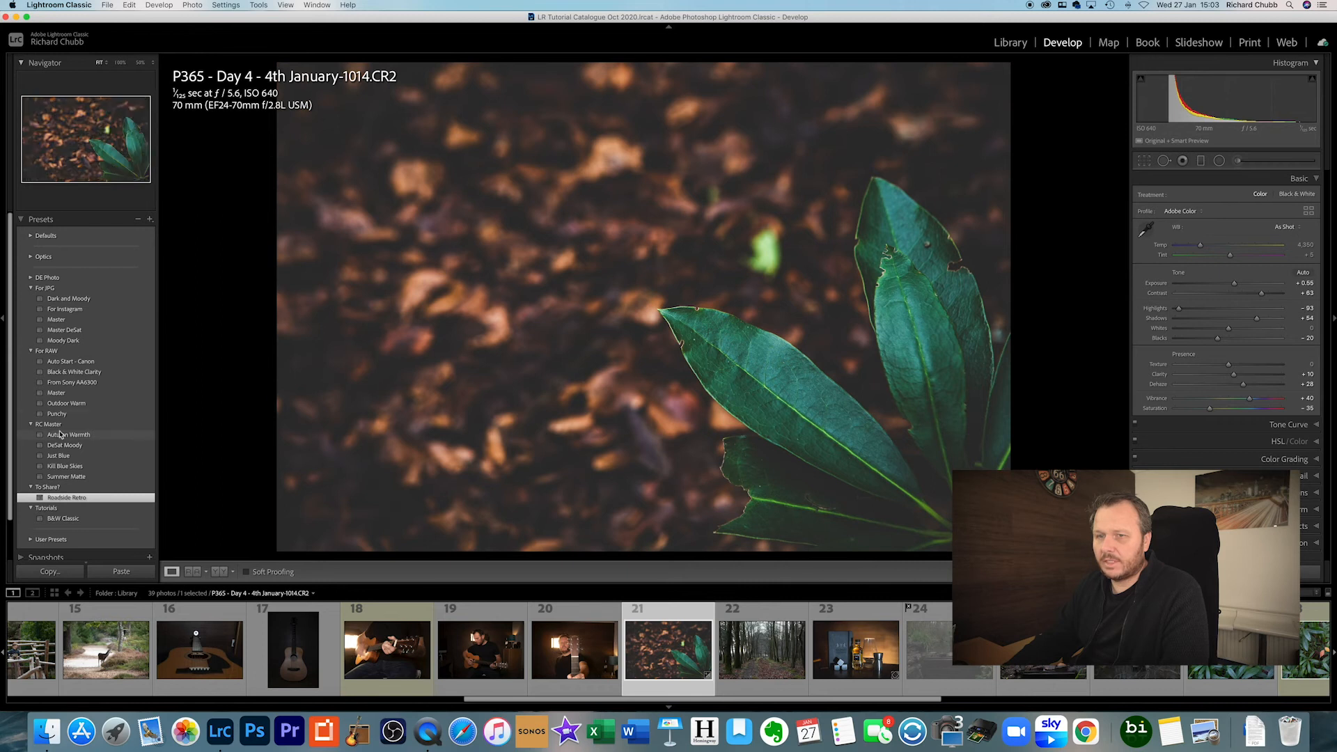
click(61, 435)
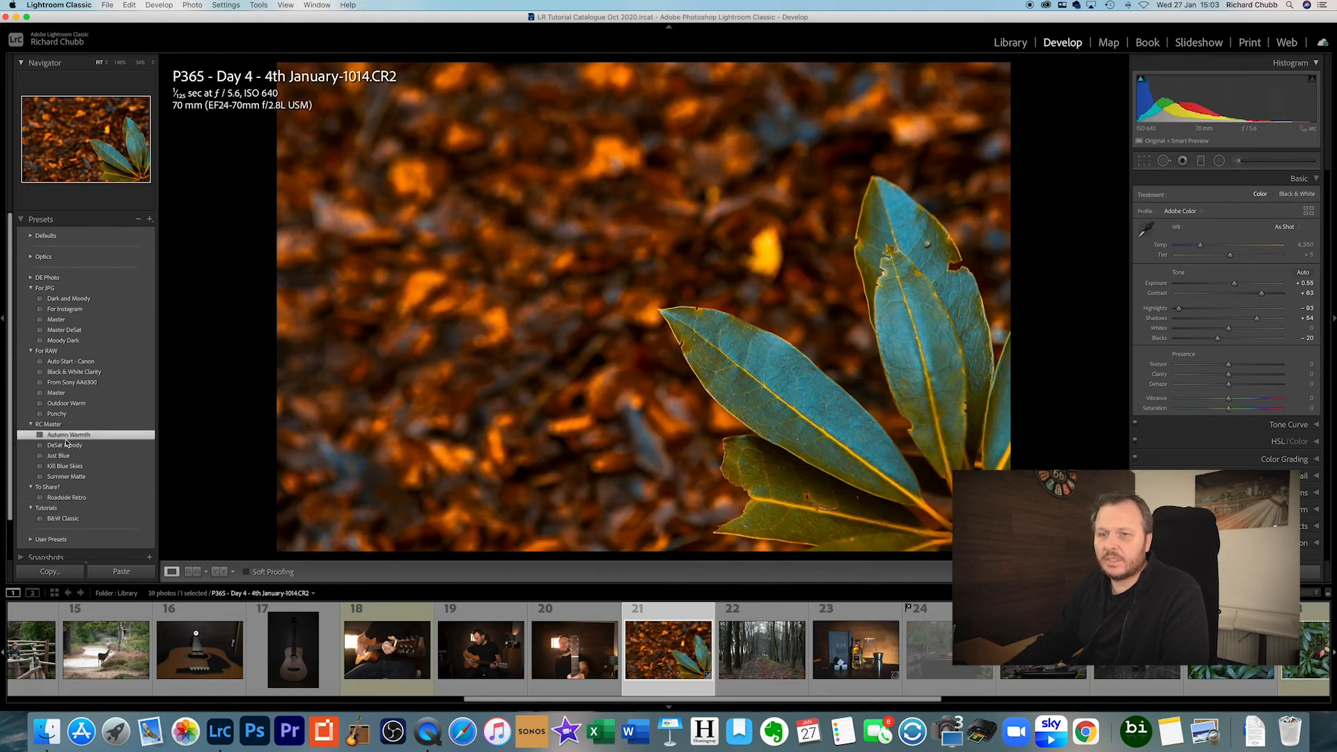
Reset all develop adjustments on the leaf photo.
scroll(66, 443, down, 2)
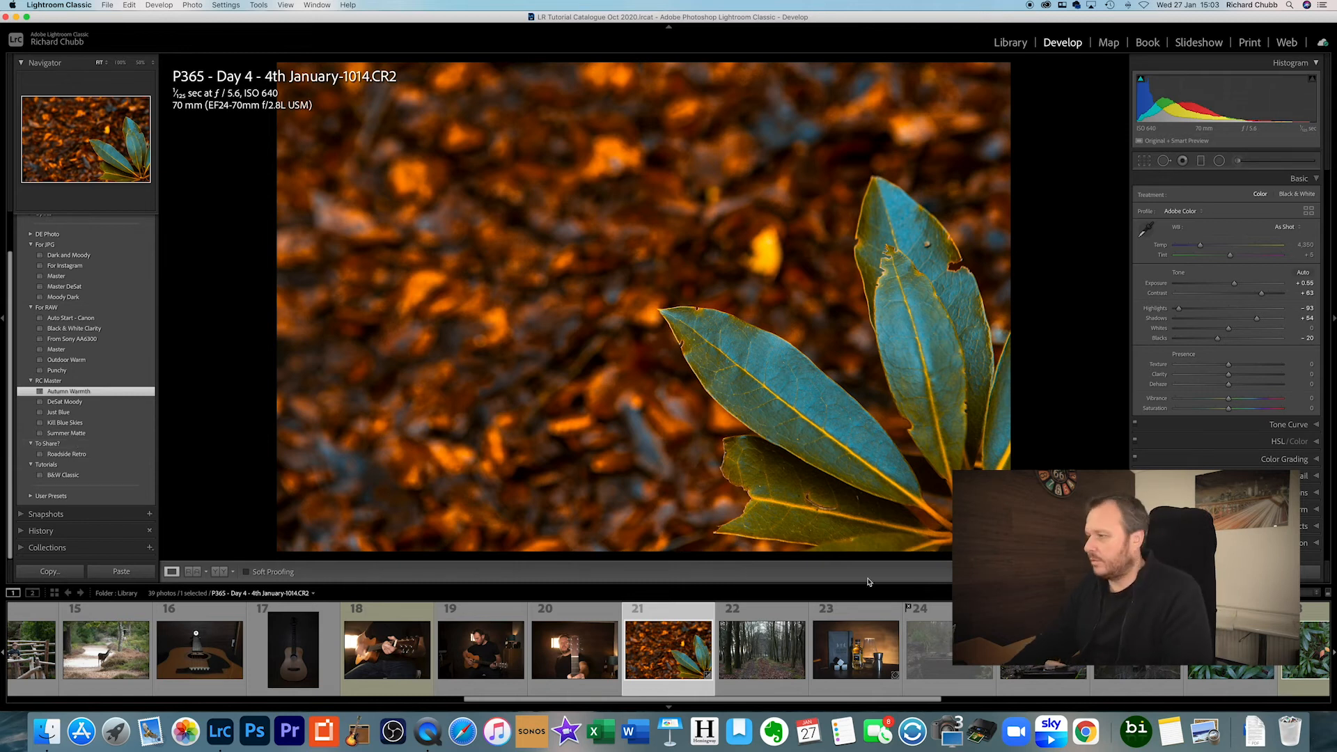
click(1273, 572)
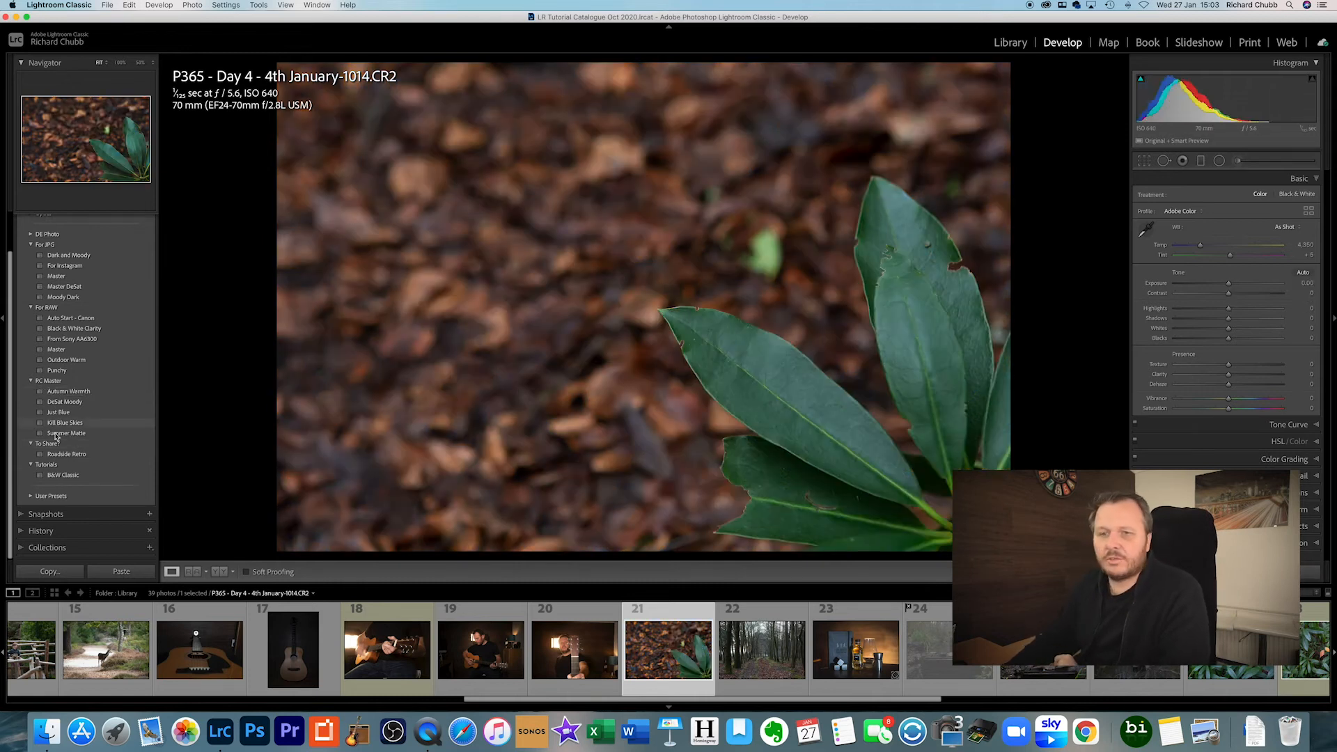
scroll(44, 479, up, 2)
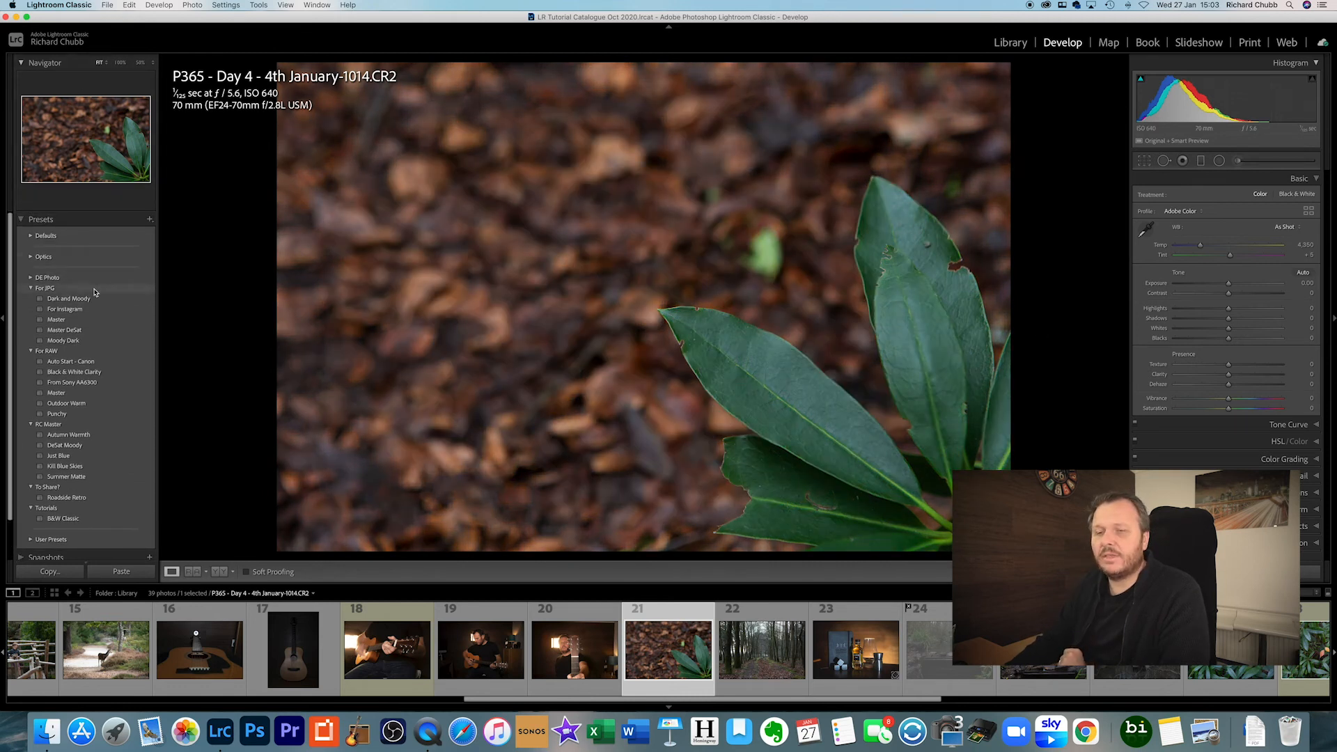
Turn Solo Mode off and back on for the panel group containing Presets, Snapshots, History and Collections.
right_click(40, 223)
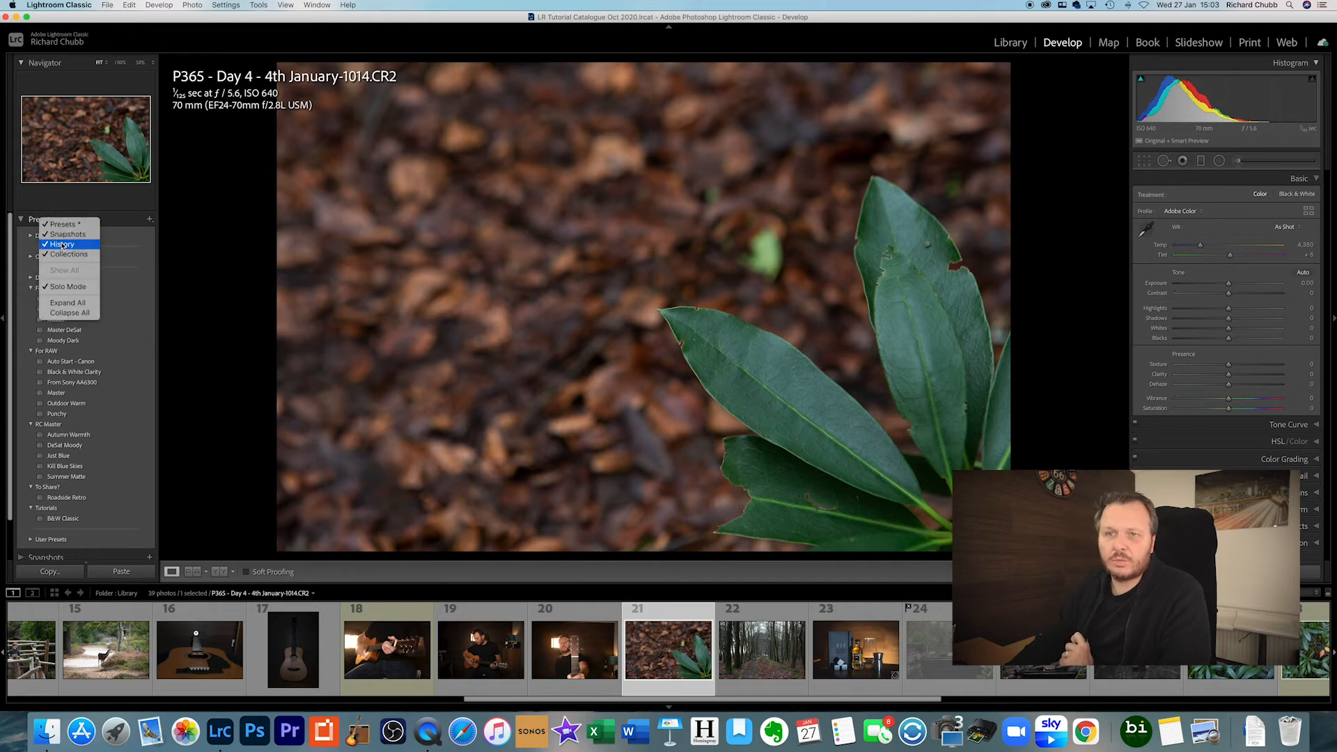
click(59, 287)
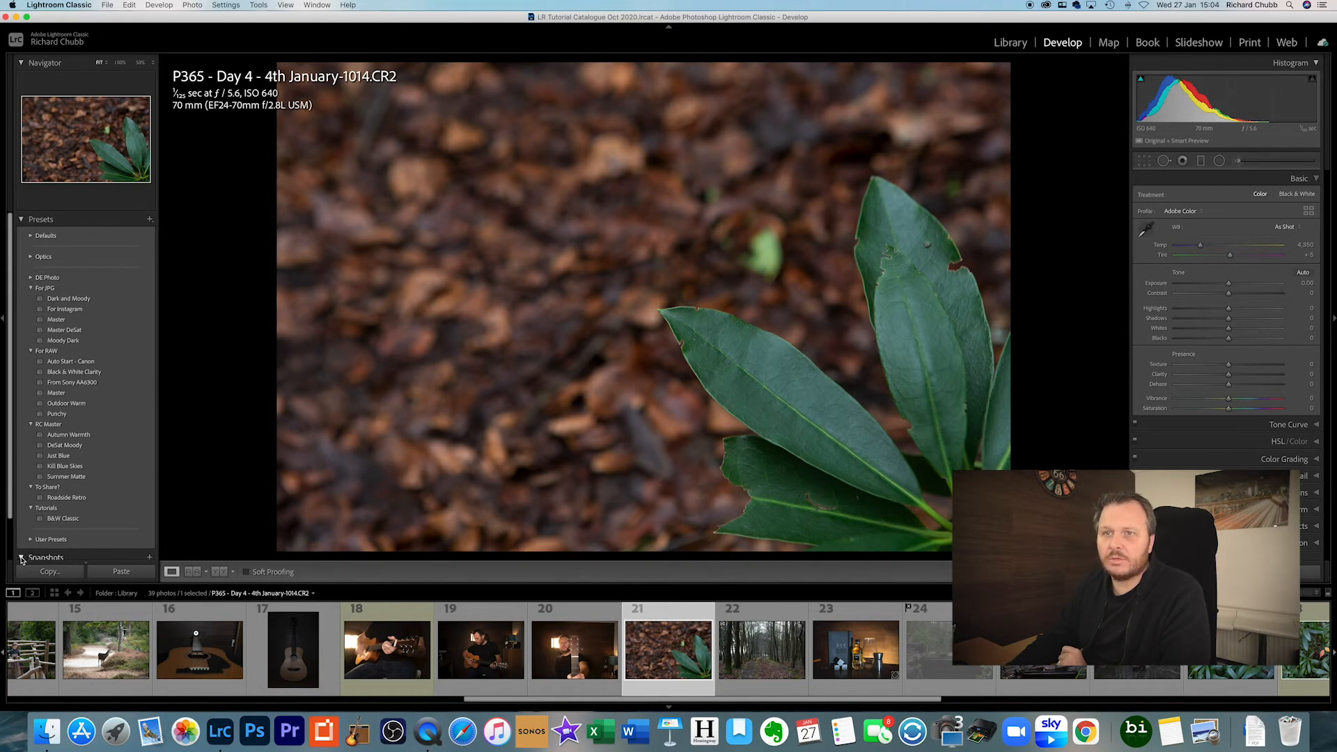
right_click(48, 220)
click(64, 286)
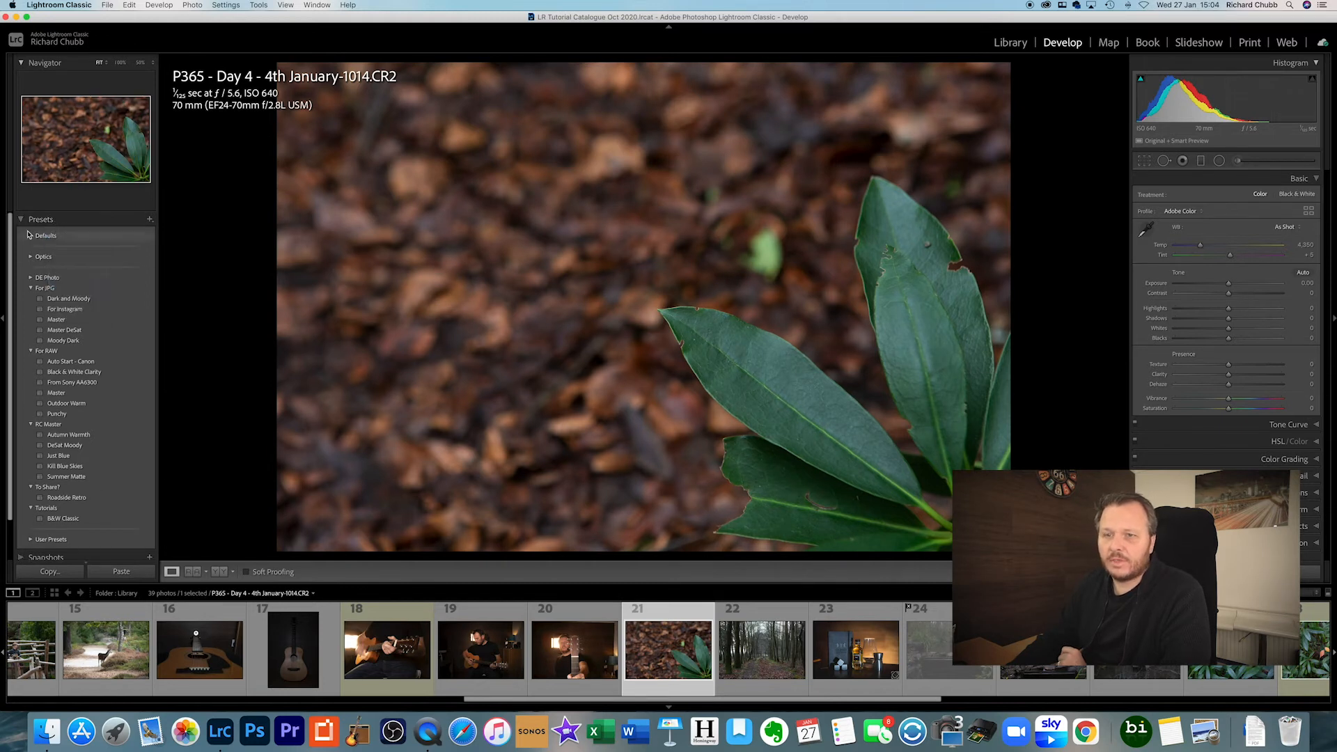
Expand the Snapshots, History and Presets sections in turn to compare their contents, and collapse Snapshots again.
click(22, 558)
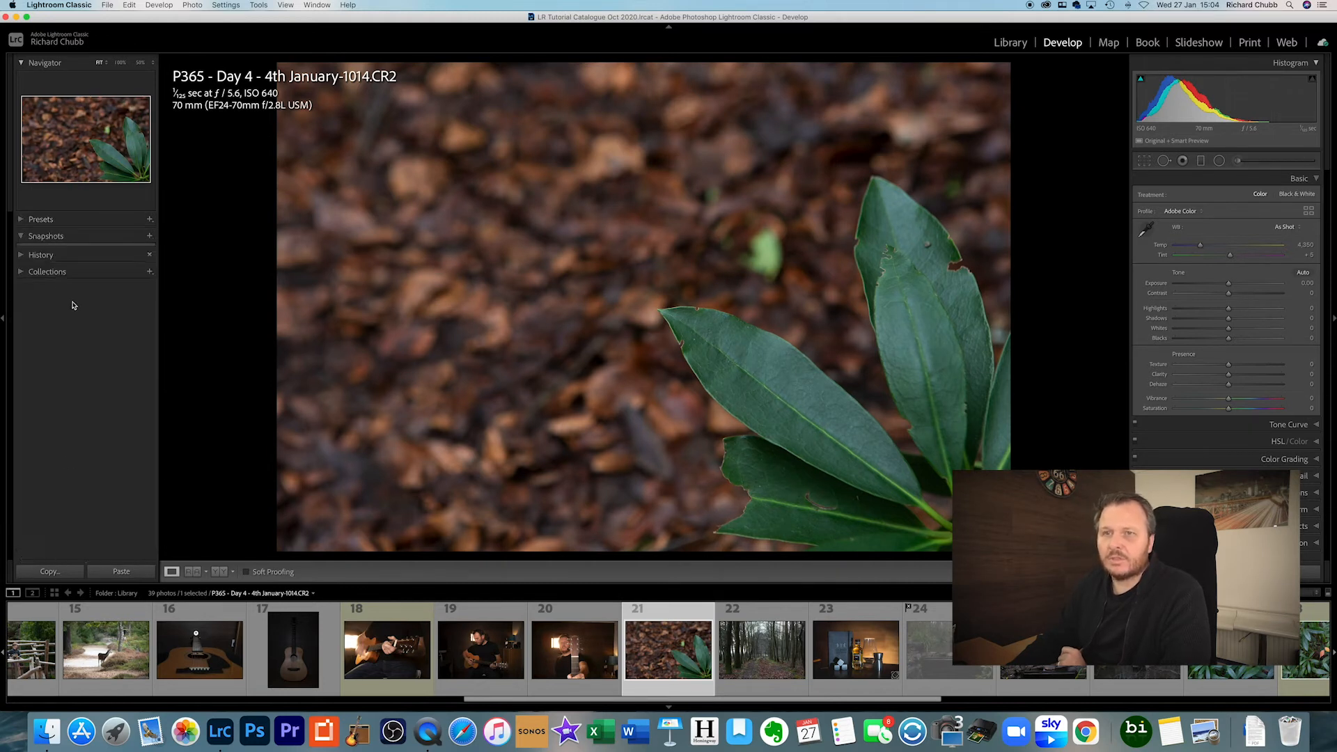
click(22, 254)
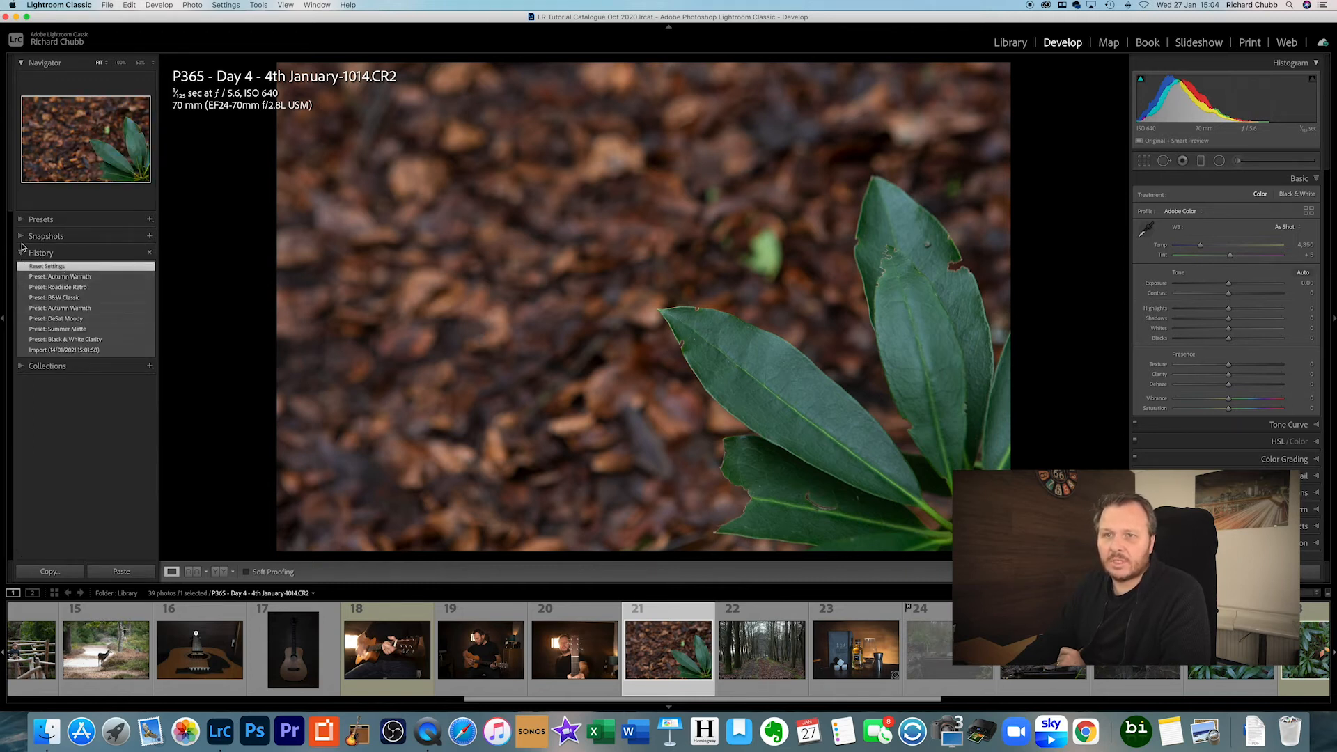
click(21, 221)
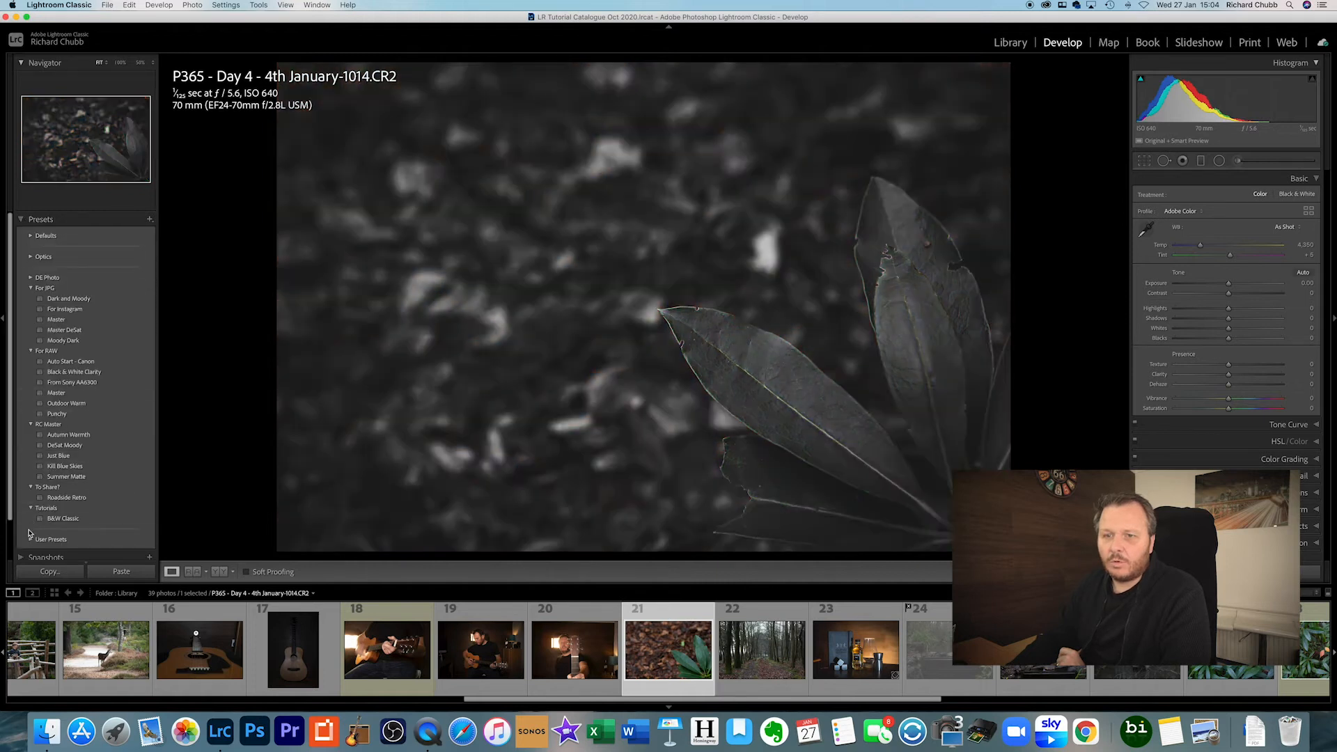
scroll(25, 557, down, 2)
click(24, 554)
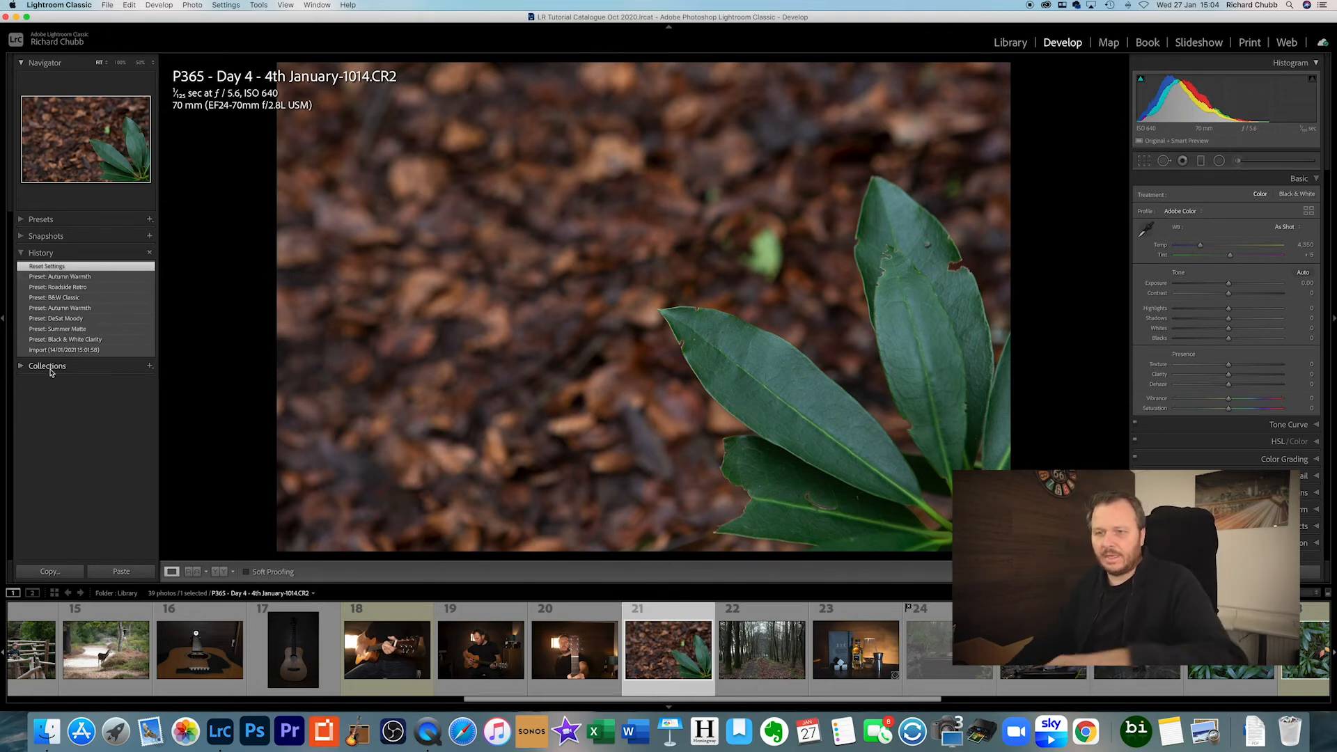
click(21, 236)
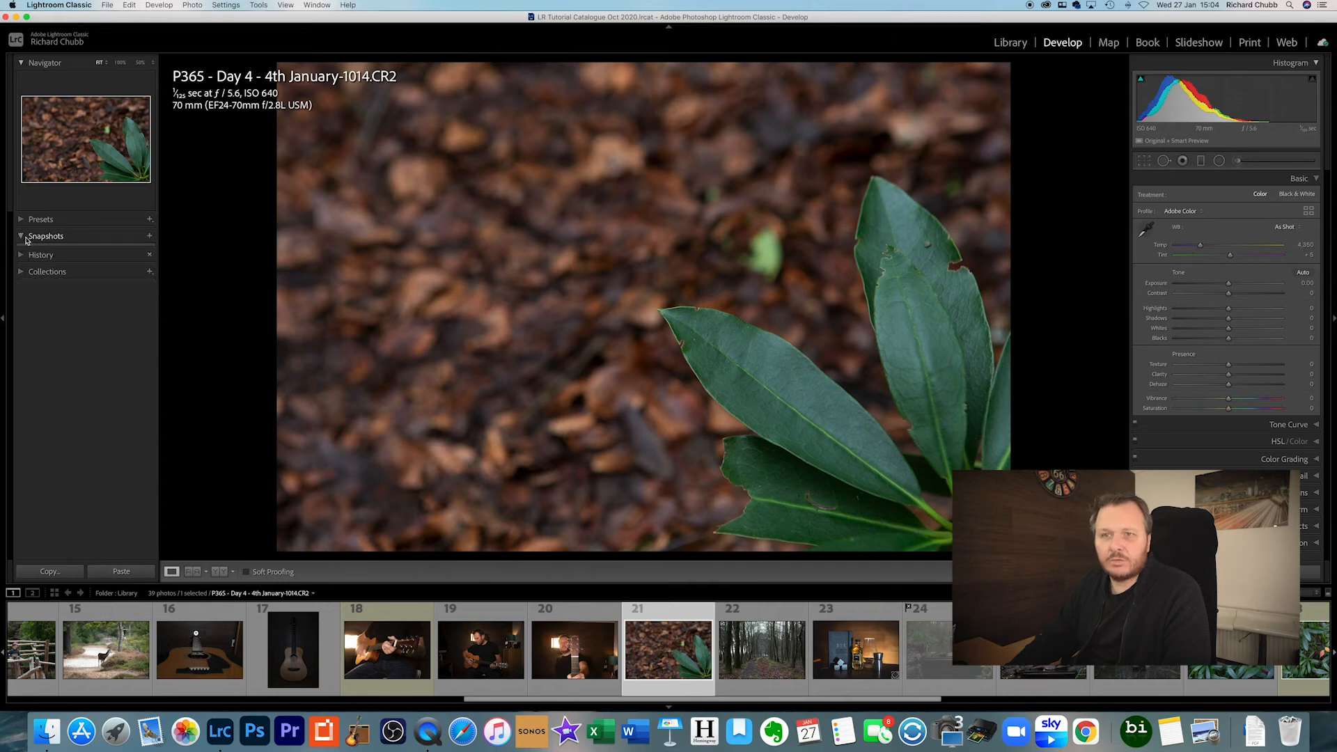
click(21, 238)
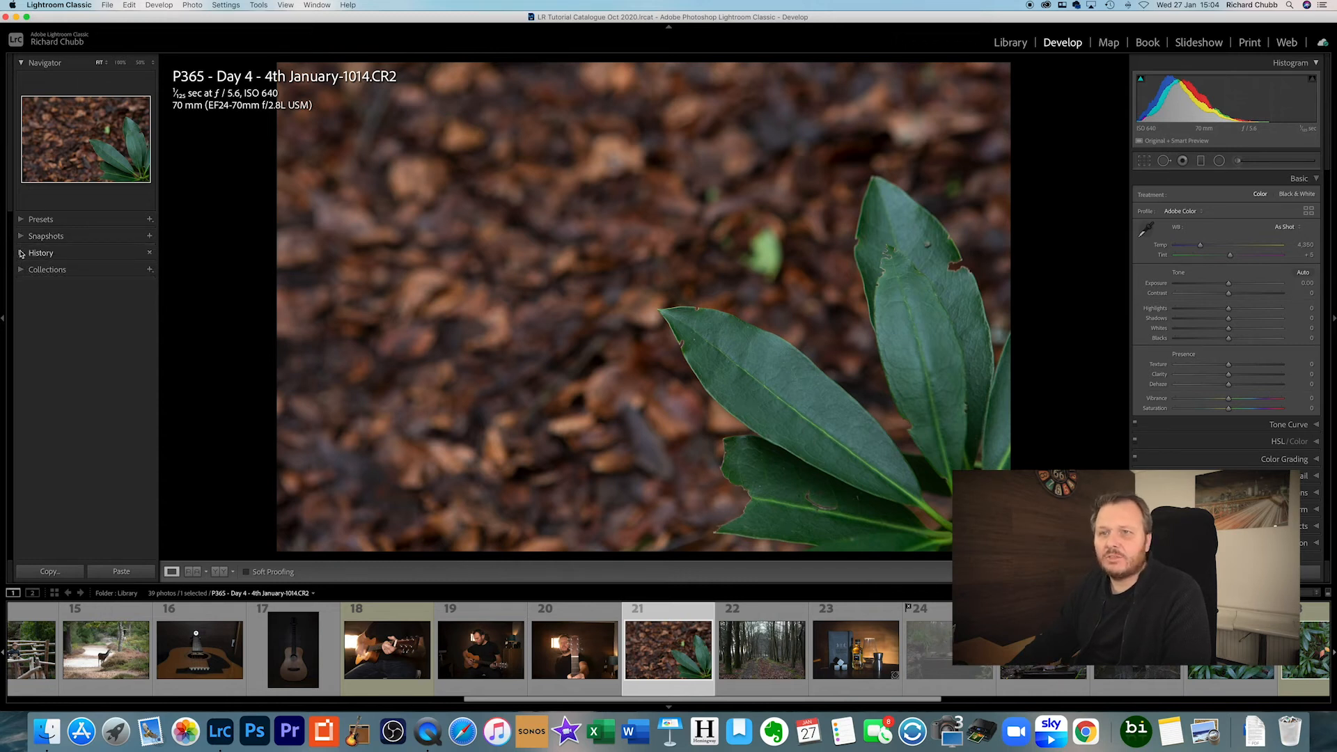
Step the photo through its B&W Classic, Summer Matte and Import history states, and briefly view the Collections section.
click(39, 253)
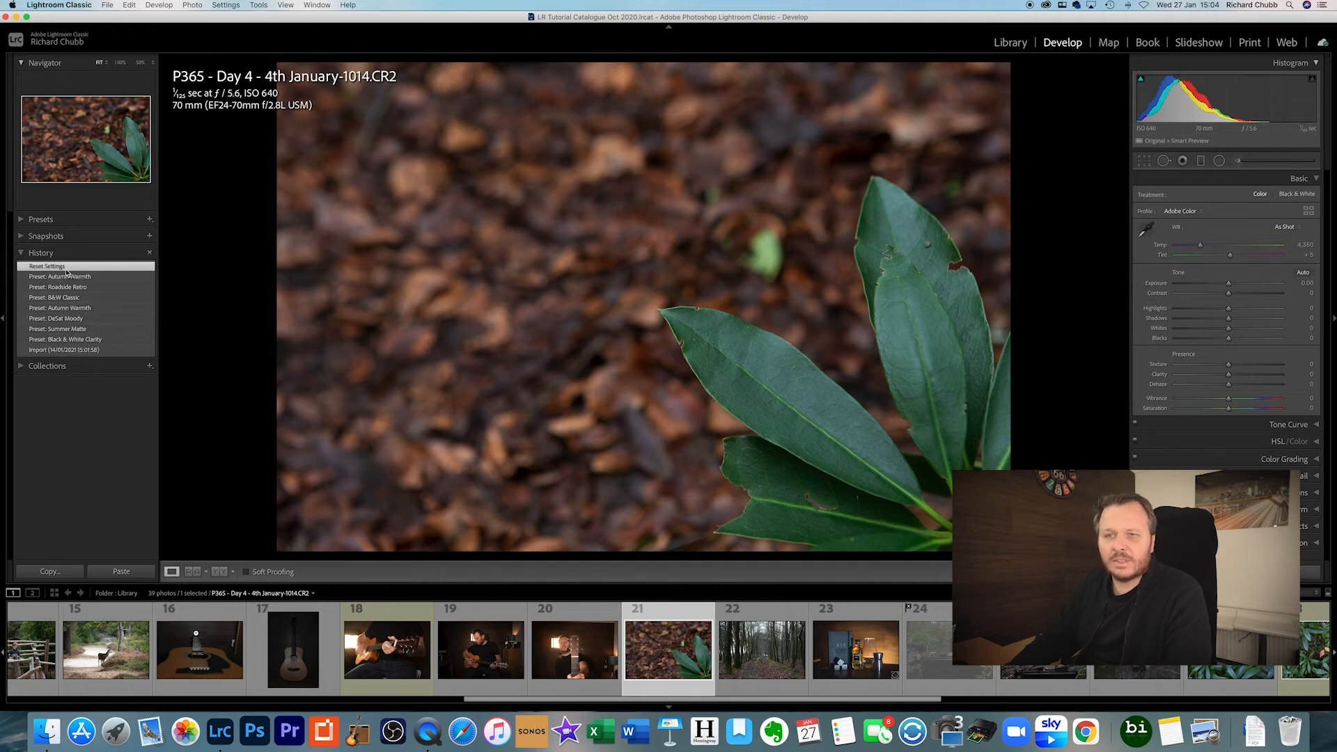
click(82, 298)
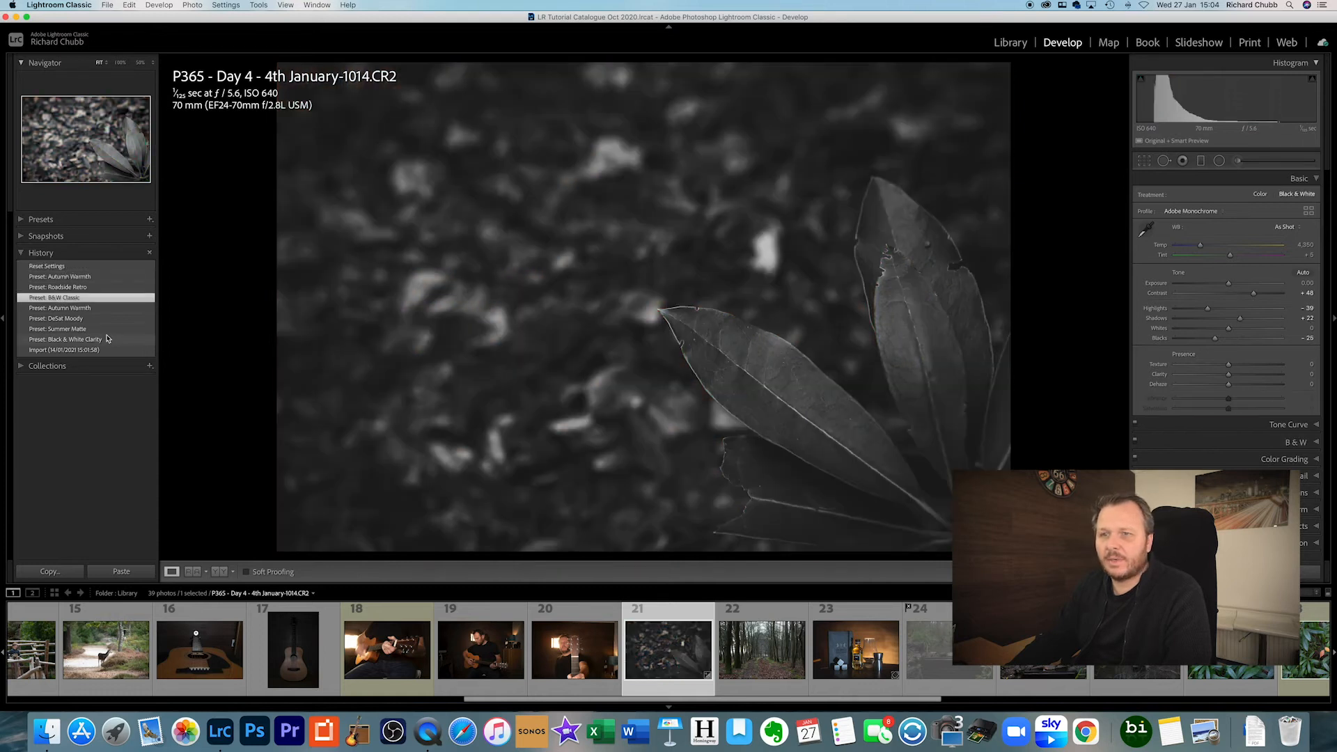
click(70, 328)
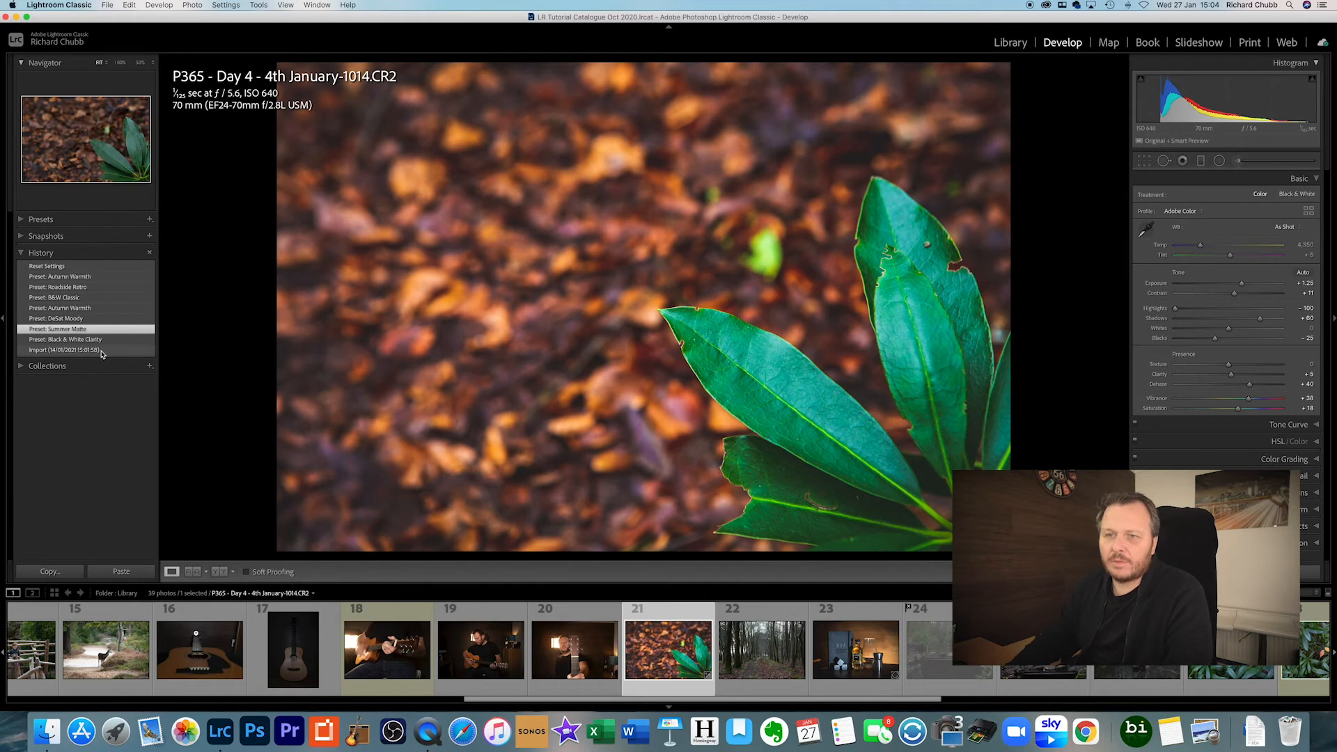
click(40, 351)
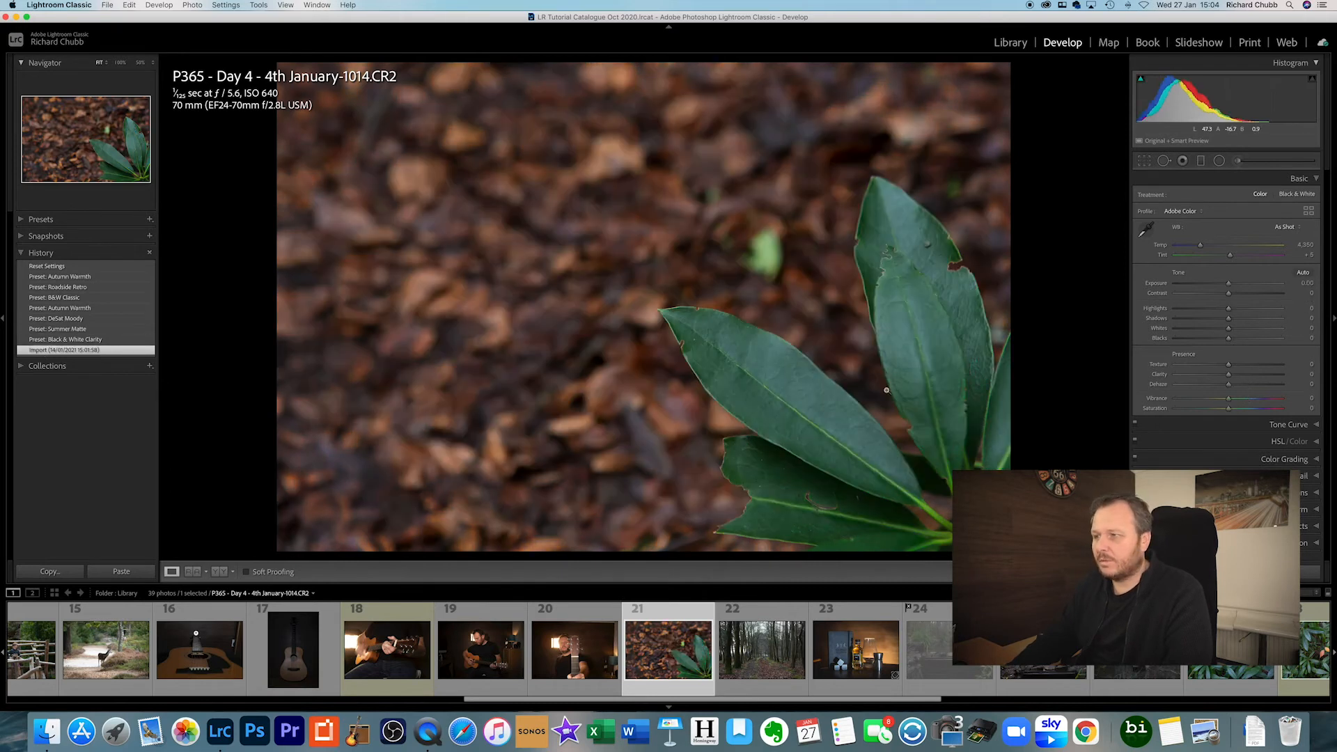
click(21, 366)
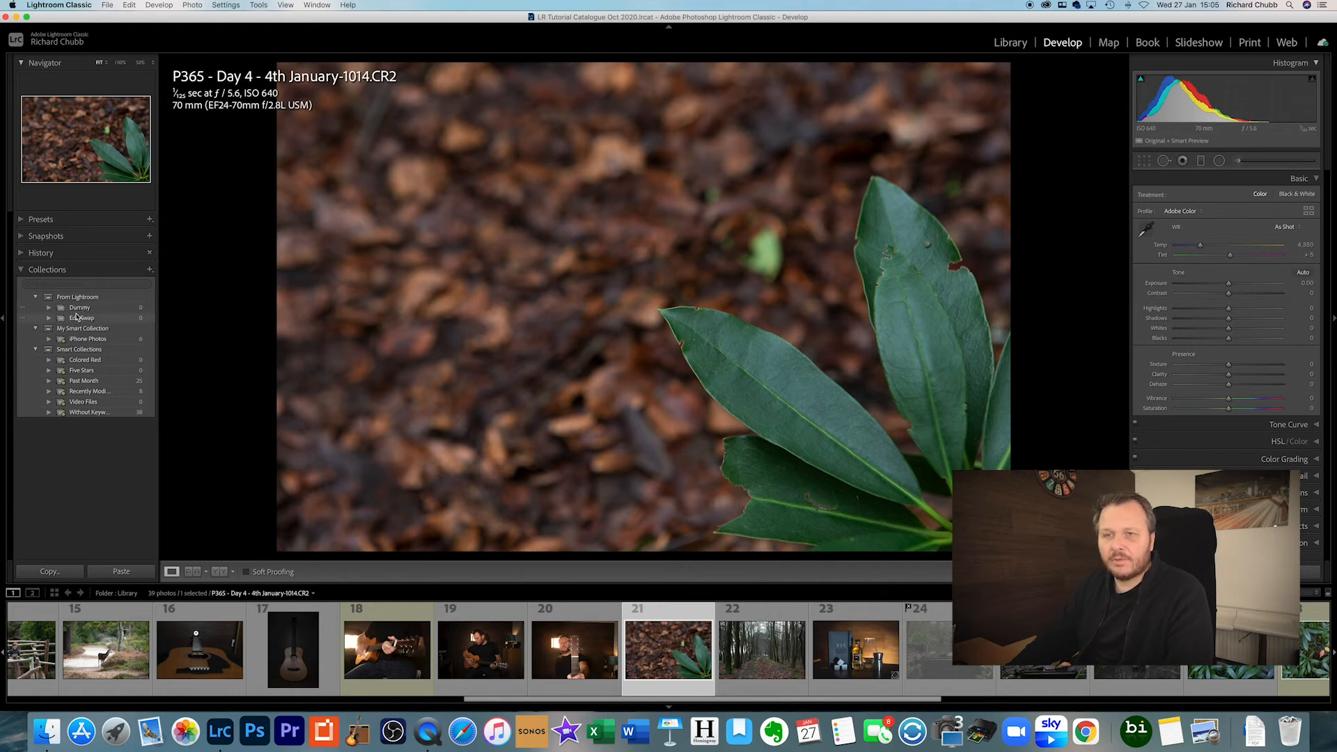
click(22, 271)
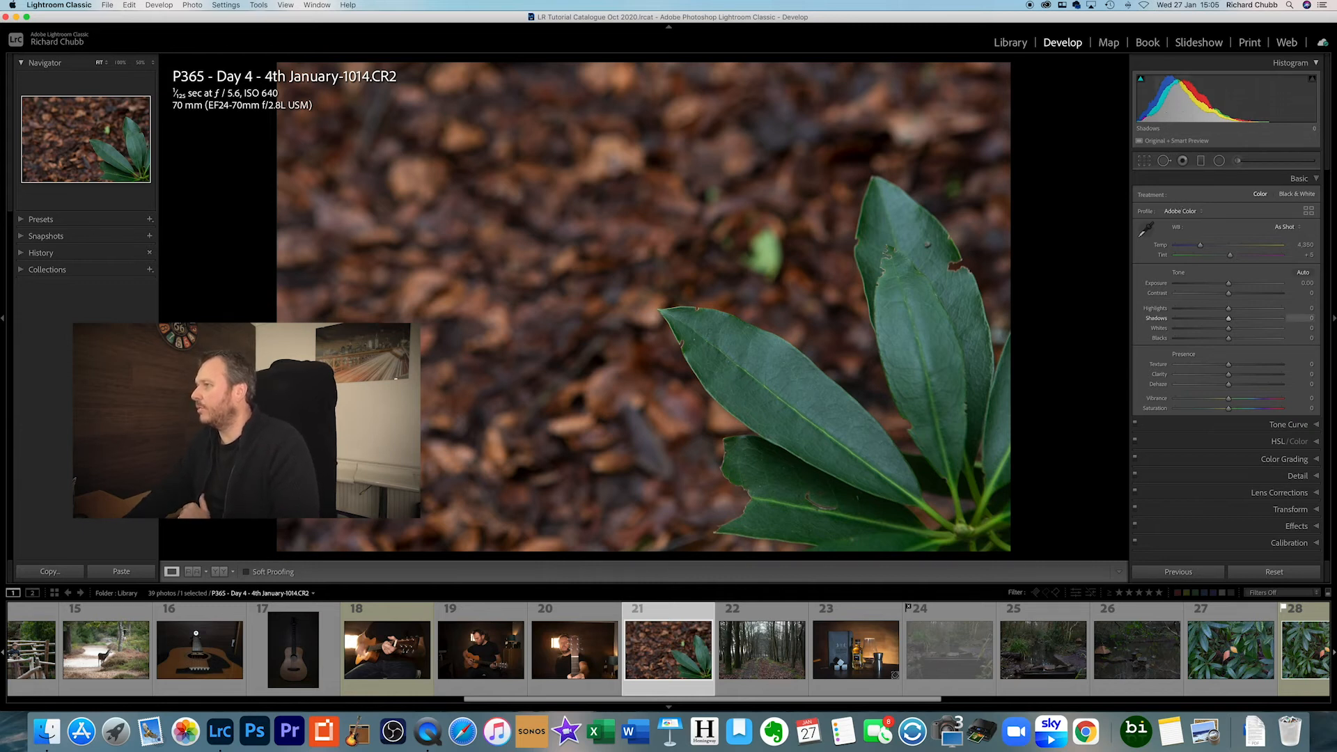
Adjust the tones directly on the histogram to Shadows -100 and Blacks +20, and check the Develop panel's customization options.
mouse_move(1189, 82)
mouse_down()
mouse_move(1206, 81)
mouse_move(1150, 79)
mouse_move(1166, 79)
mouse_up()
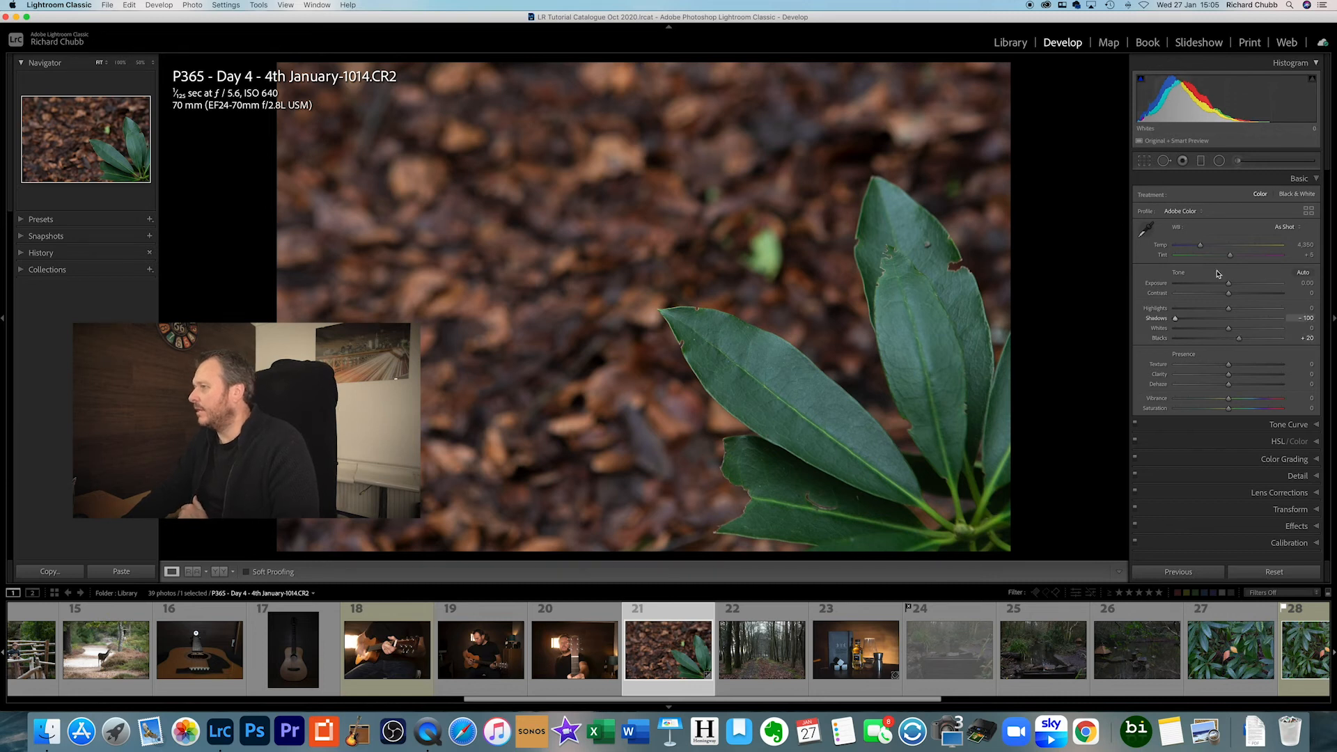
right_click(1293, 182)
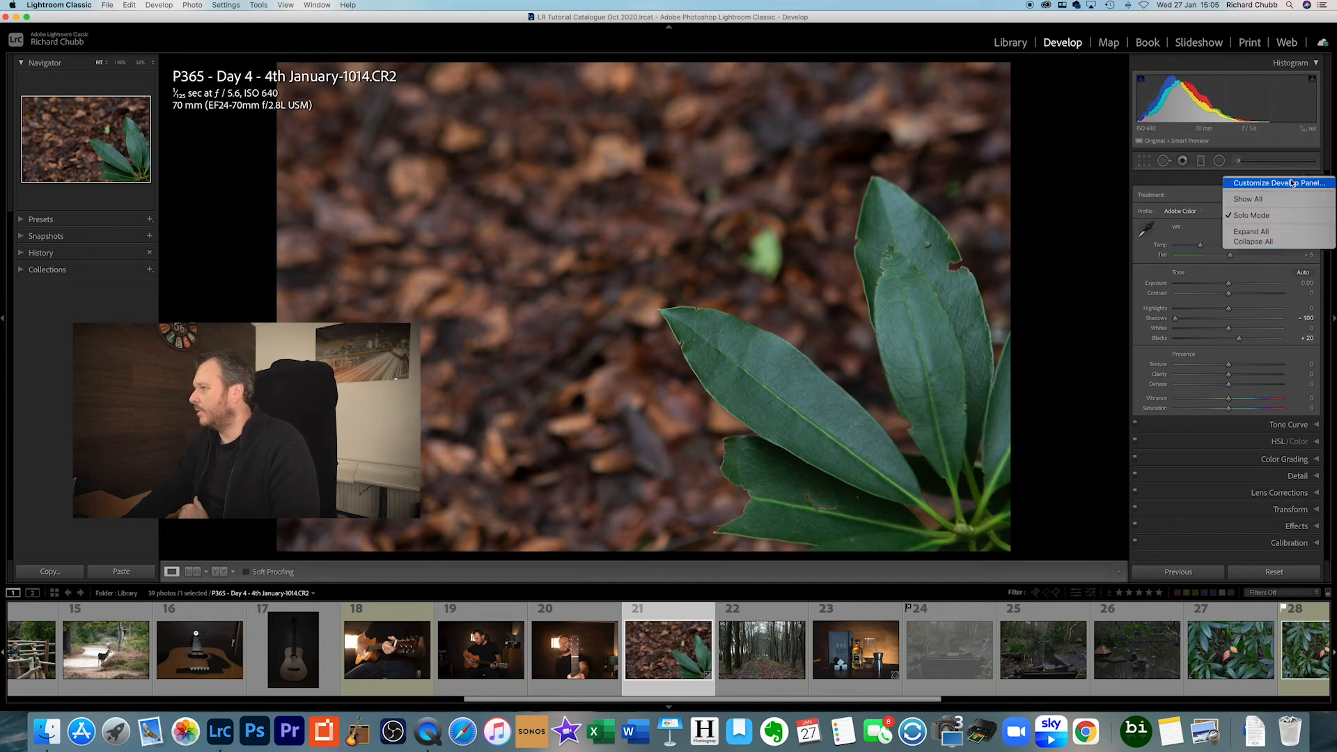
click(1206, 184)
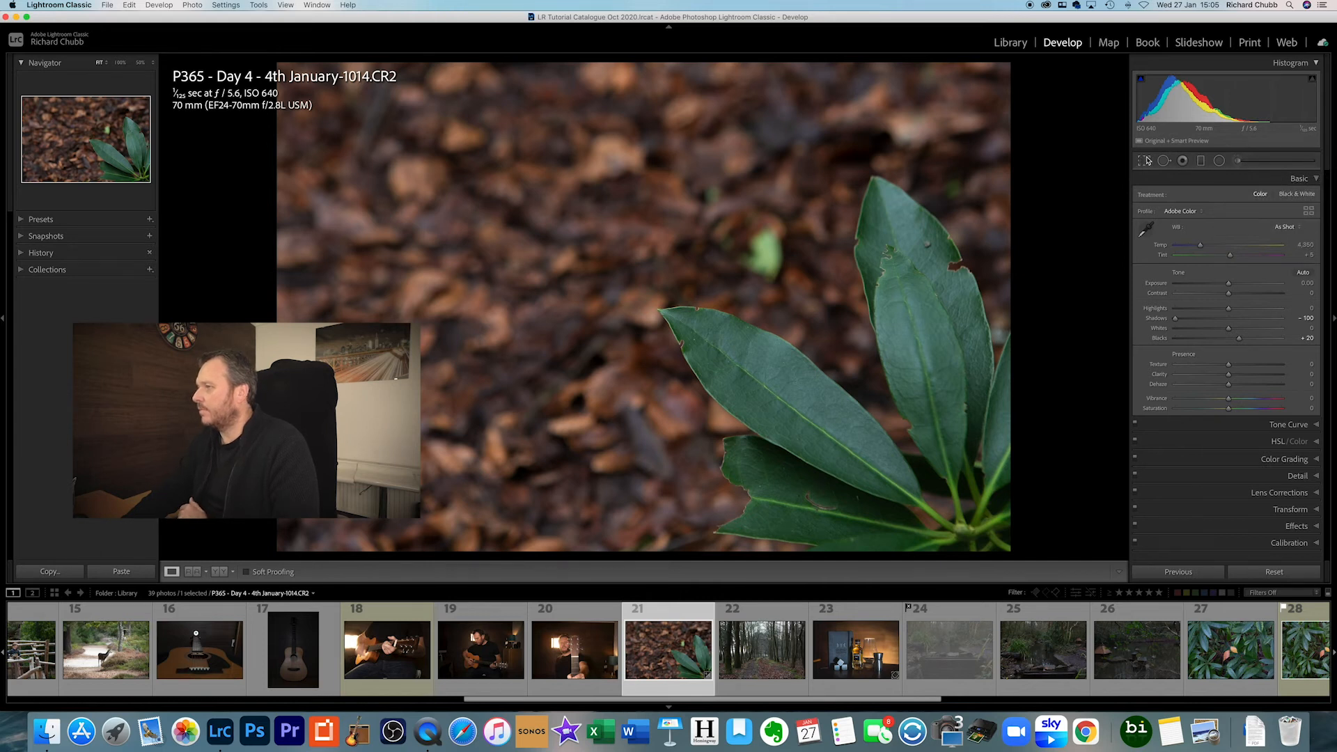
Try painting an Adjustment Brush mask over the upright leaf and undo the brush strokes.
click(1237, 162)
mouse_move(872, 244)
mouse_down()
mouse_move(916, 284)
mouse_move(957, 419)
mouse_move(982, 339)
mouse_up()
key(super+z)
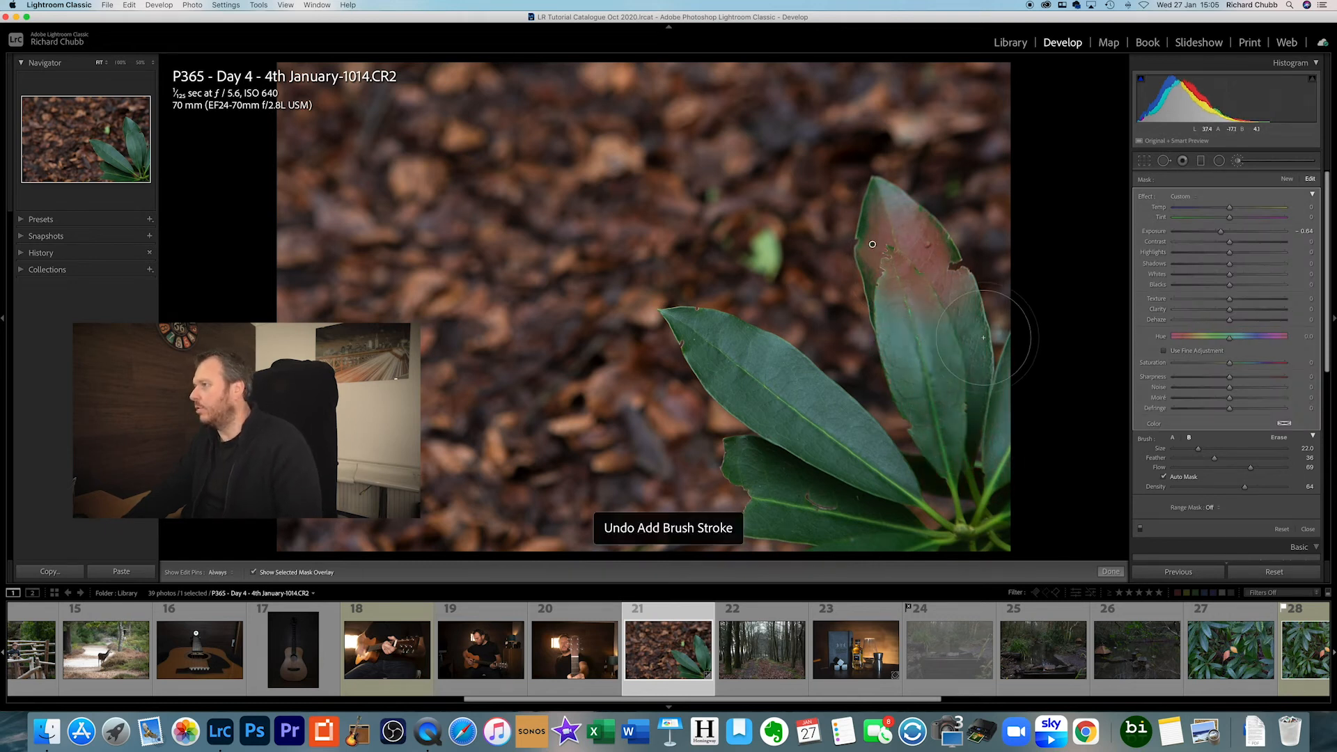
key(super+z)
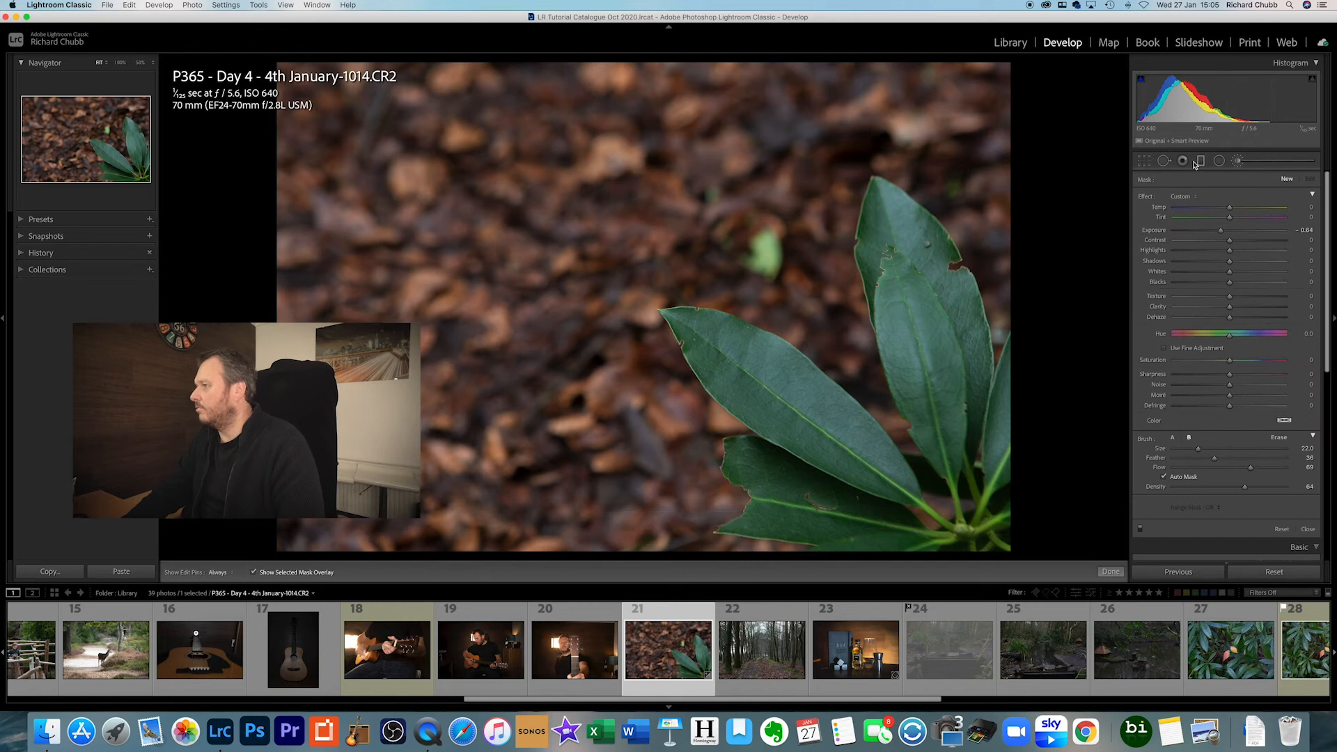
View the Spot Removal tool's options, close the tool, and raise Vibrance to +17.
click(1163, 161)
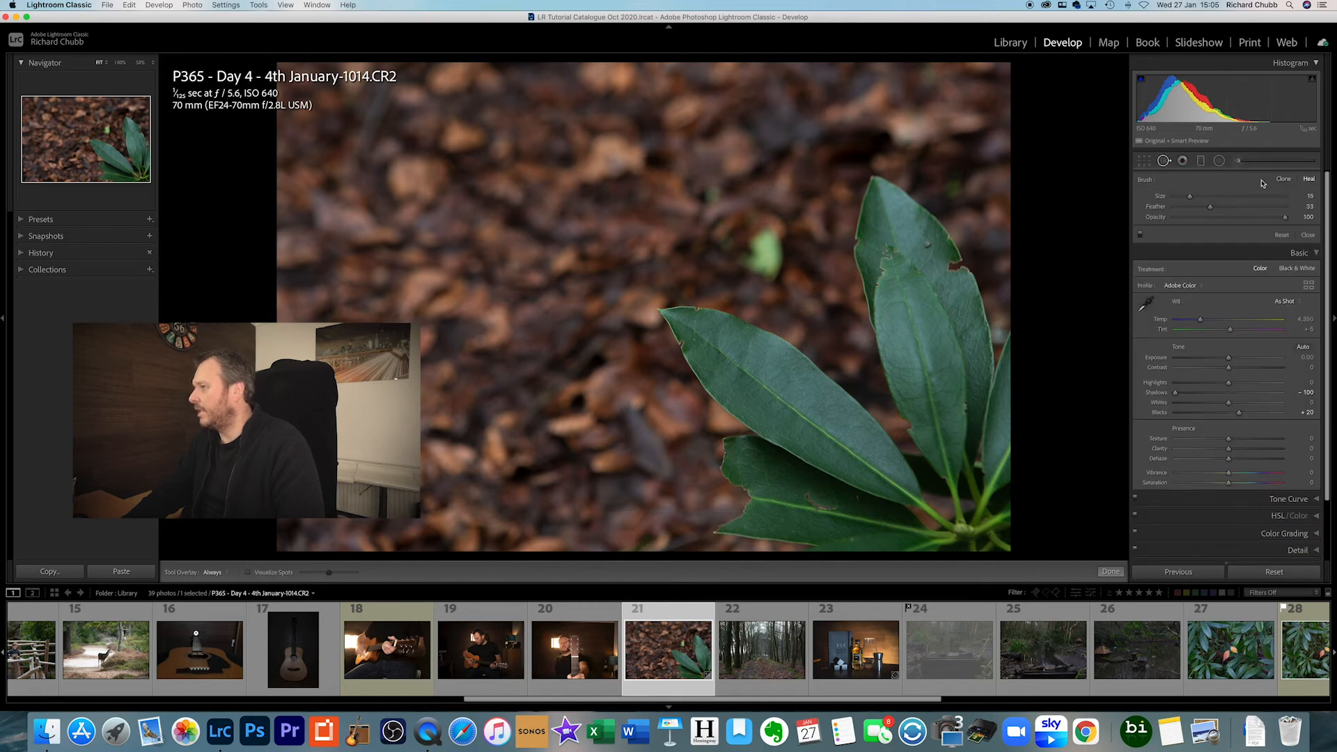
click(1163, 161)
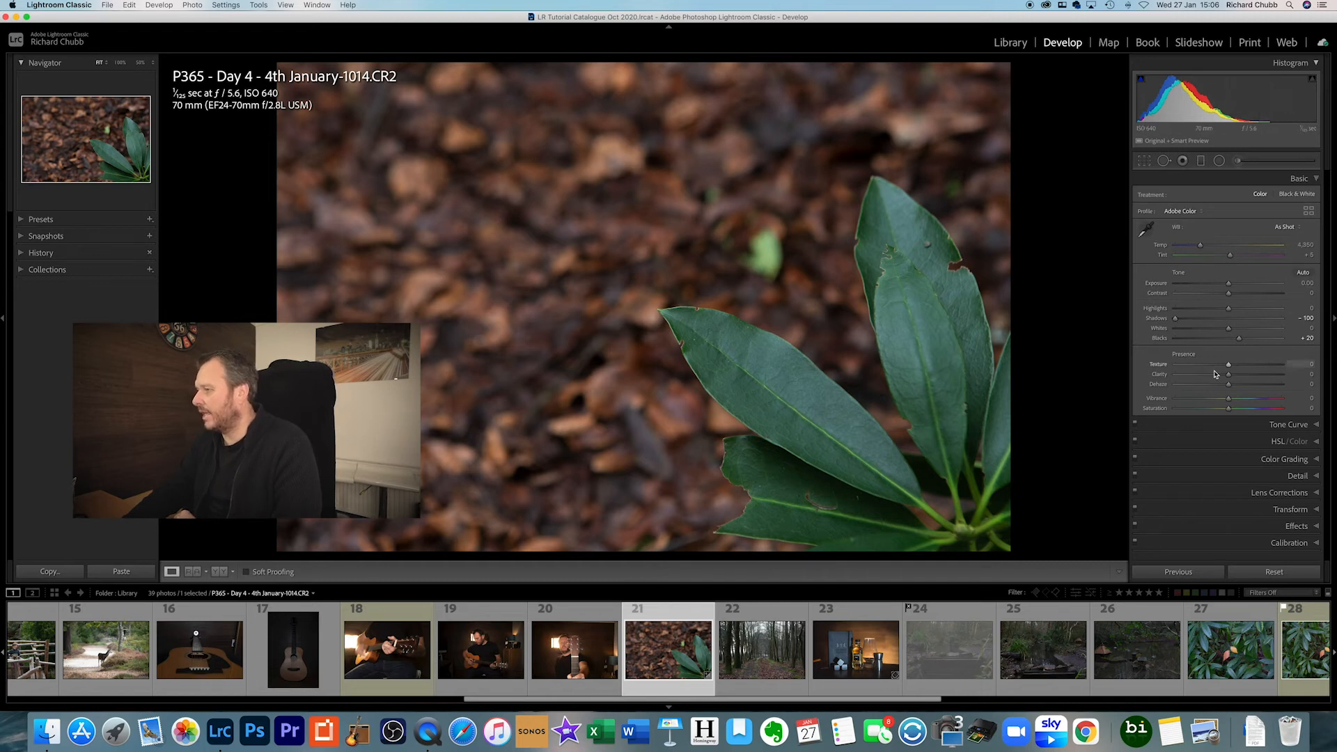
drag(1248, 404, 1239, 405)
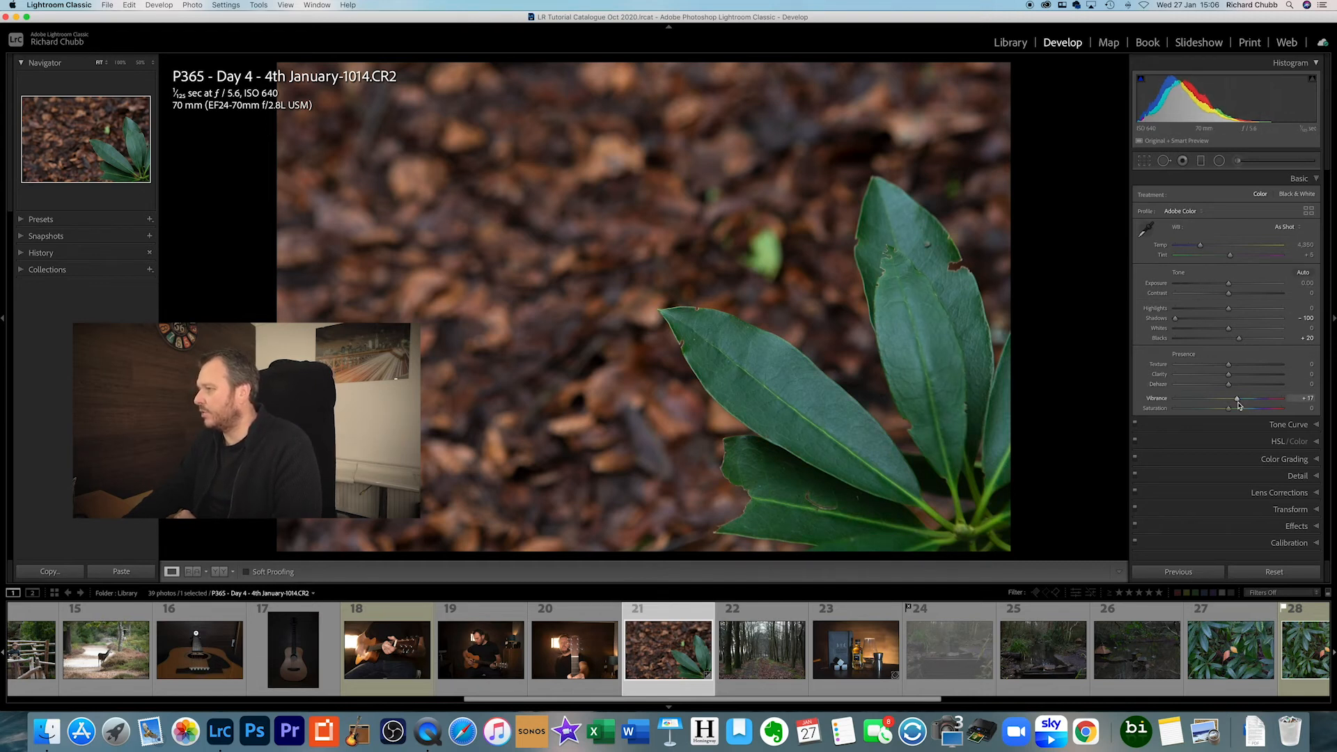
Apply the RC Main point curve in the Tone Curve section and raise its black point to an output of 30.
click(1315, 426)
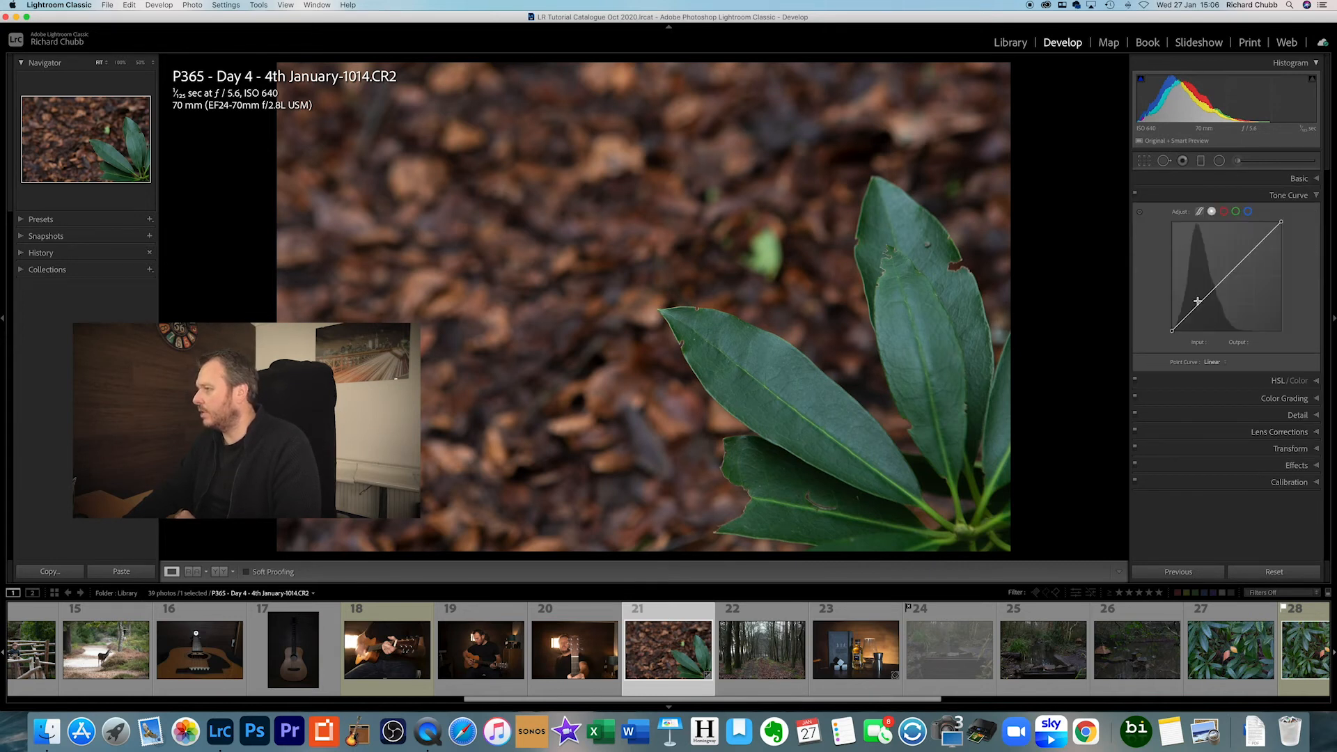
click(1217, 363)
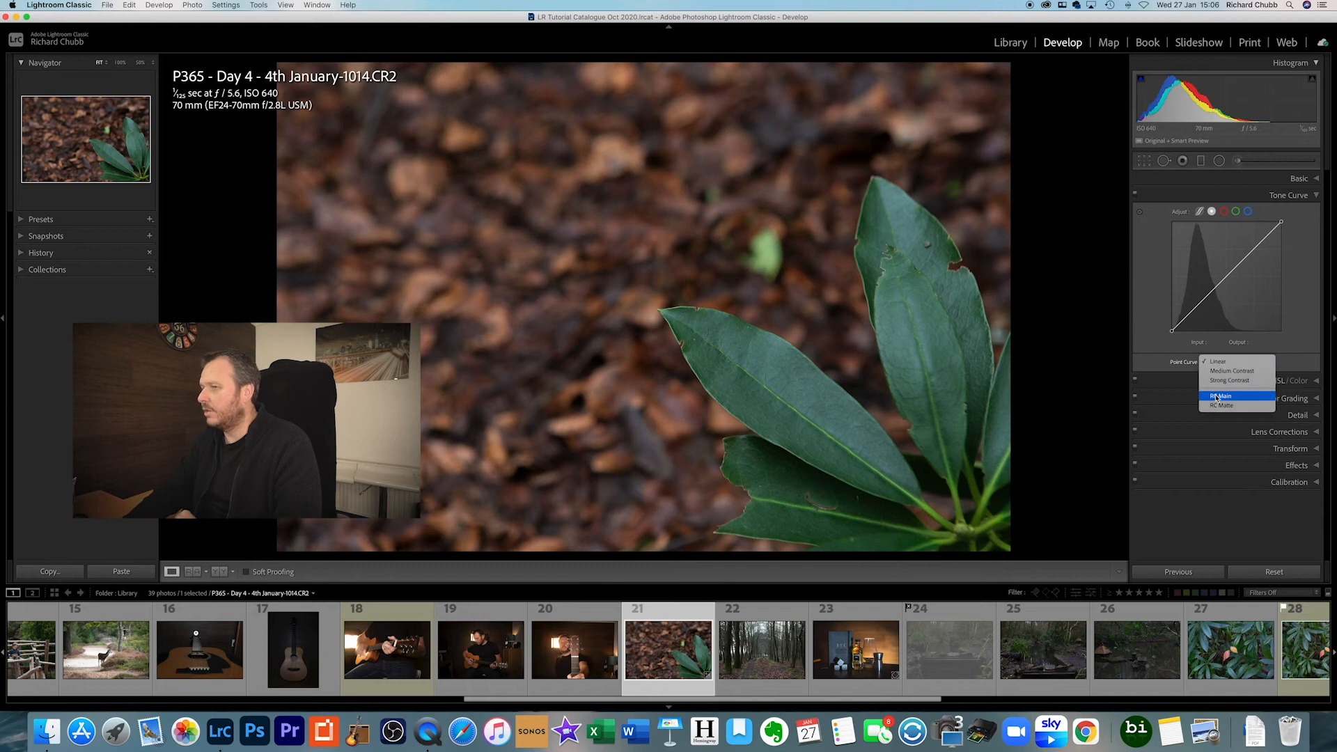
click(1218, 396)
drag(1197, 307, 1171, 320)
key(super+z)
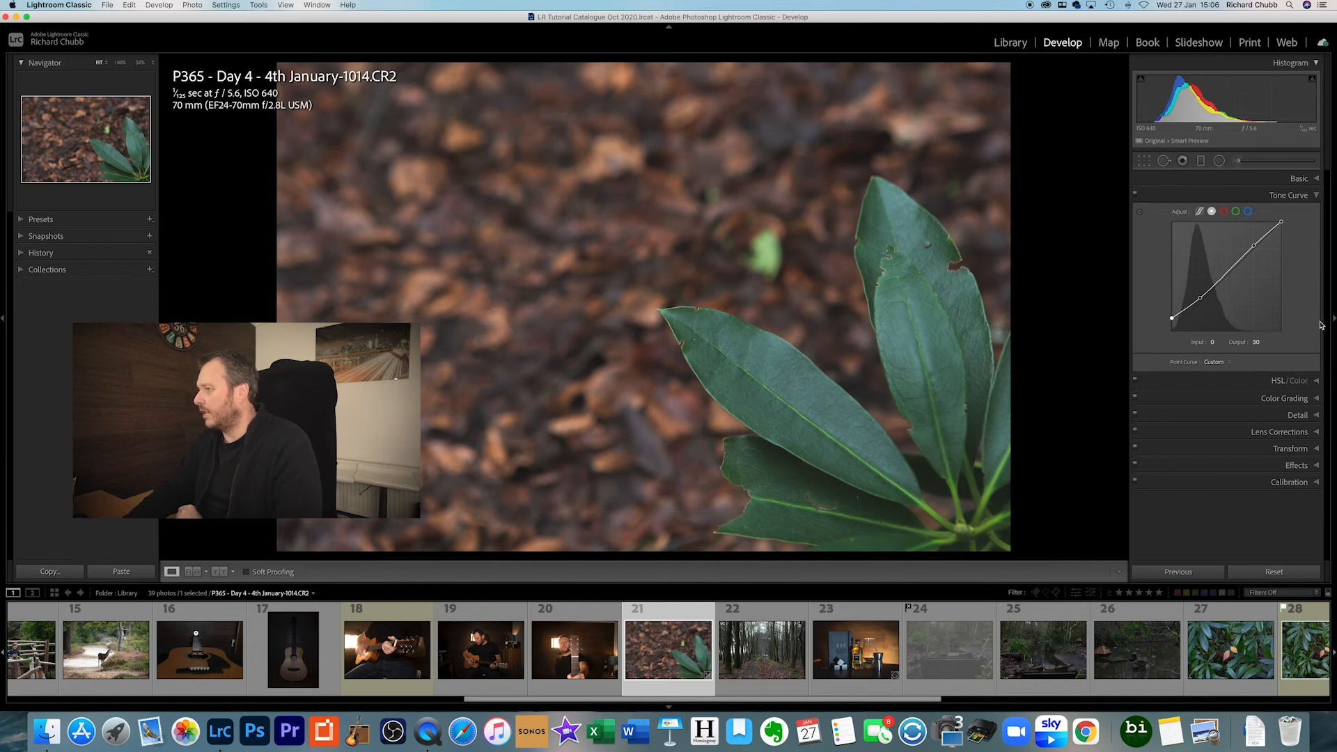
Slightly lower the Red saturation in the HSL section, with the hue, saturation and luminance groups all shown.
click(1316, 381)
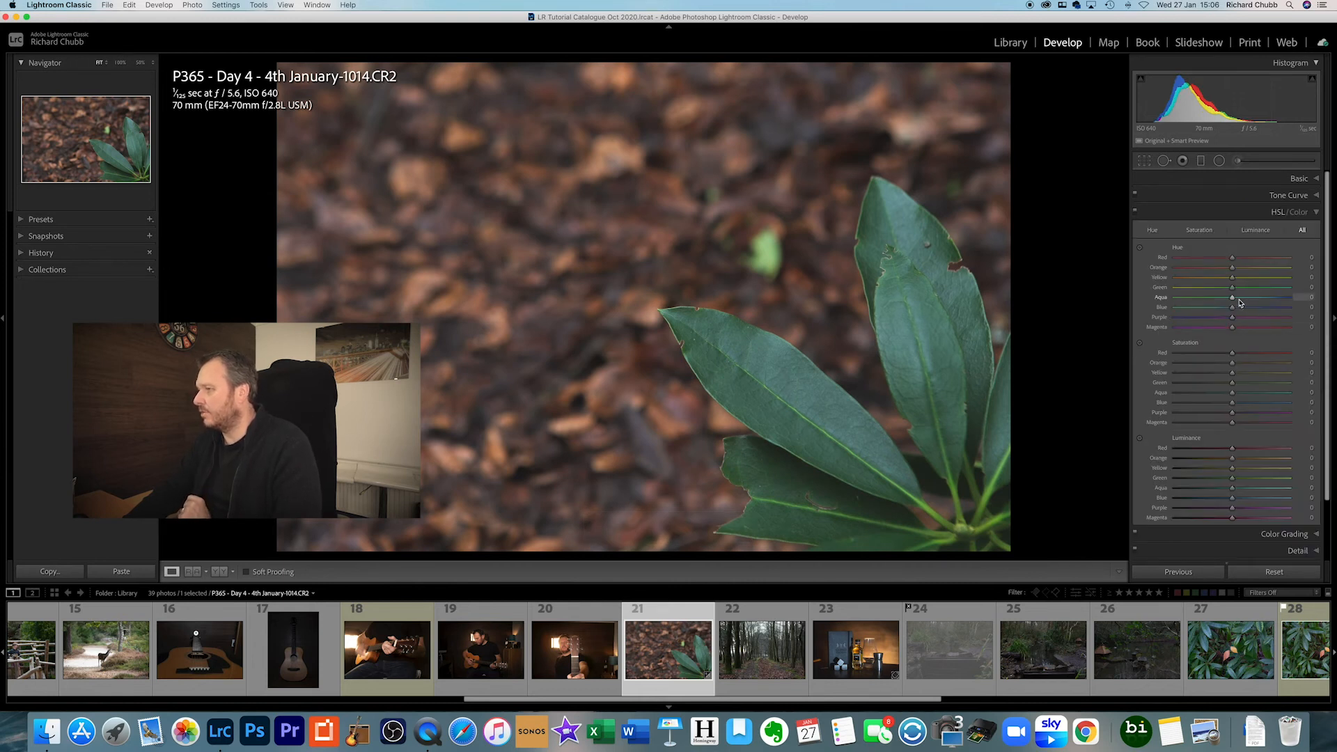
mouse_move(1231, 383)
mouse_down()
mouse_move(1169, 387)
mouse_move(1313, 390)
mouse_move(1231, 387)
mouse_move(1236, 353)
mouse_move(1271, 358)
mouse_move(1225, 357)
mouse_move(1298, 367)
mouse_move(1232, 366)
mouse_up()
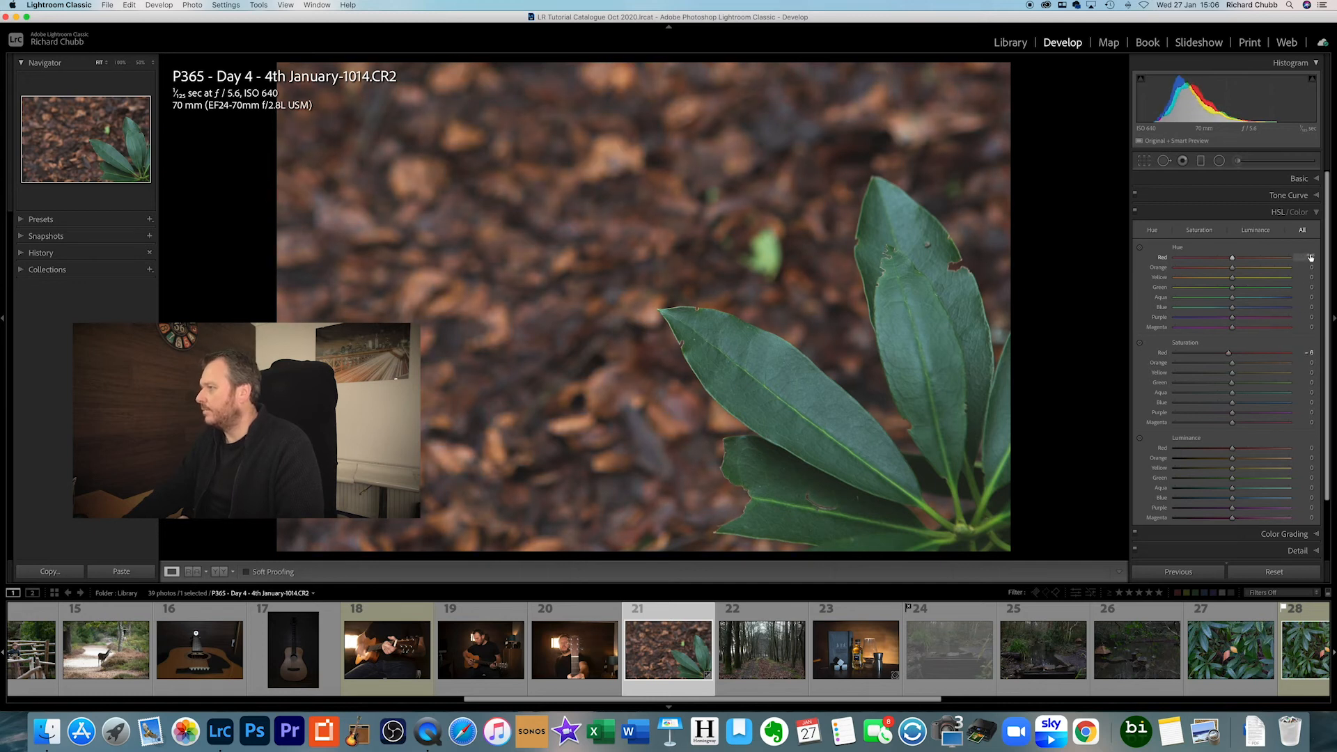
click(1317, 213)
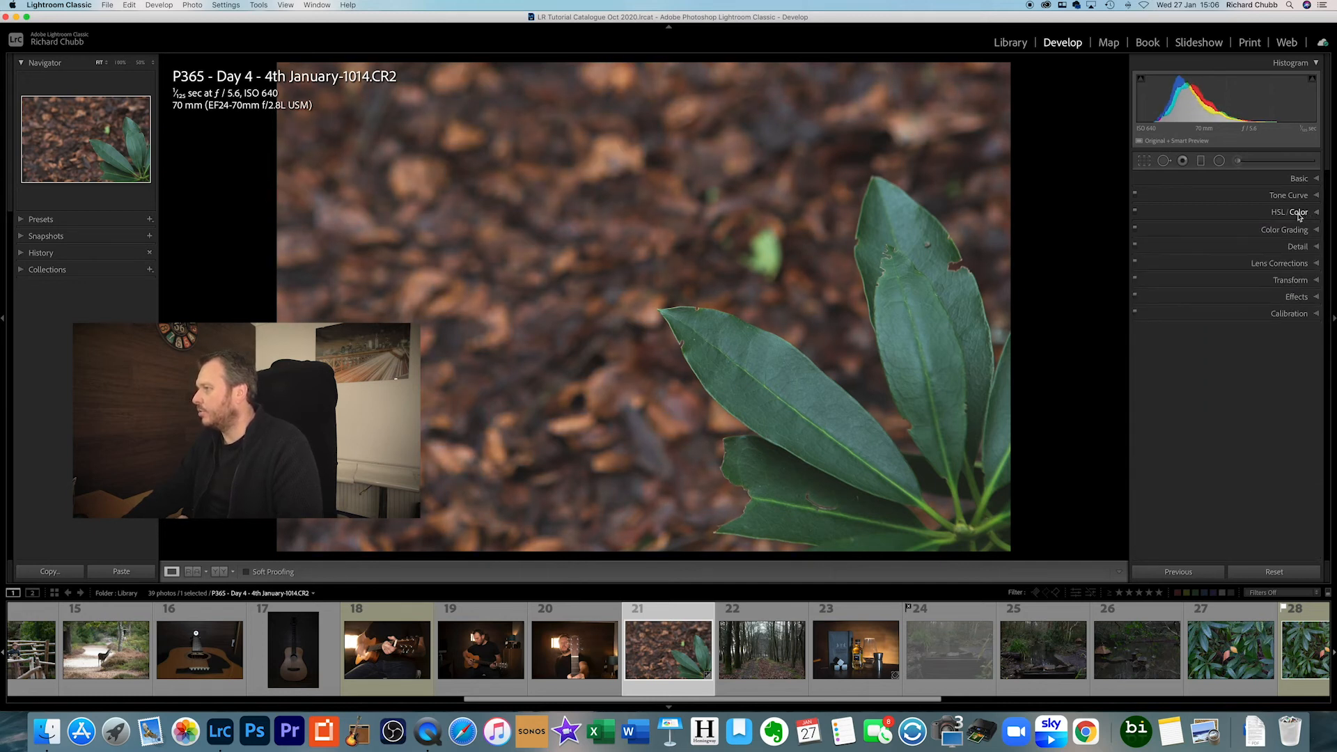
Tint the photo's shadows blue with the Shadows wheel in Color Grading.
click(1316, 231)
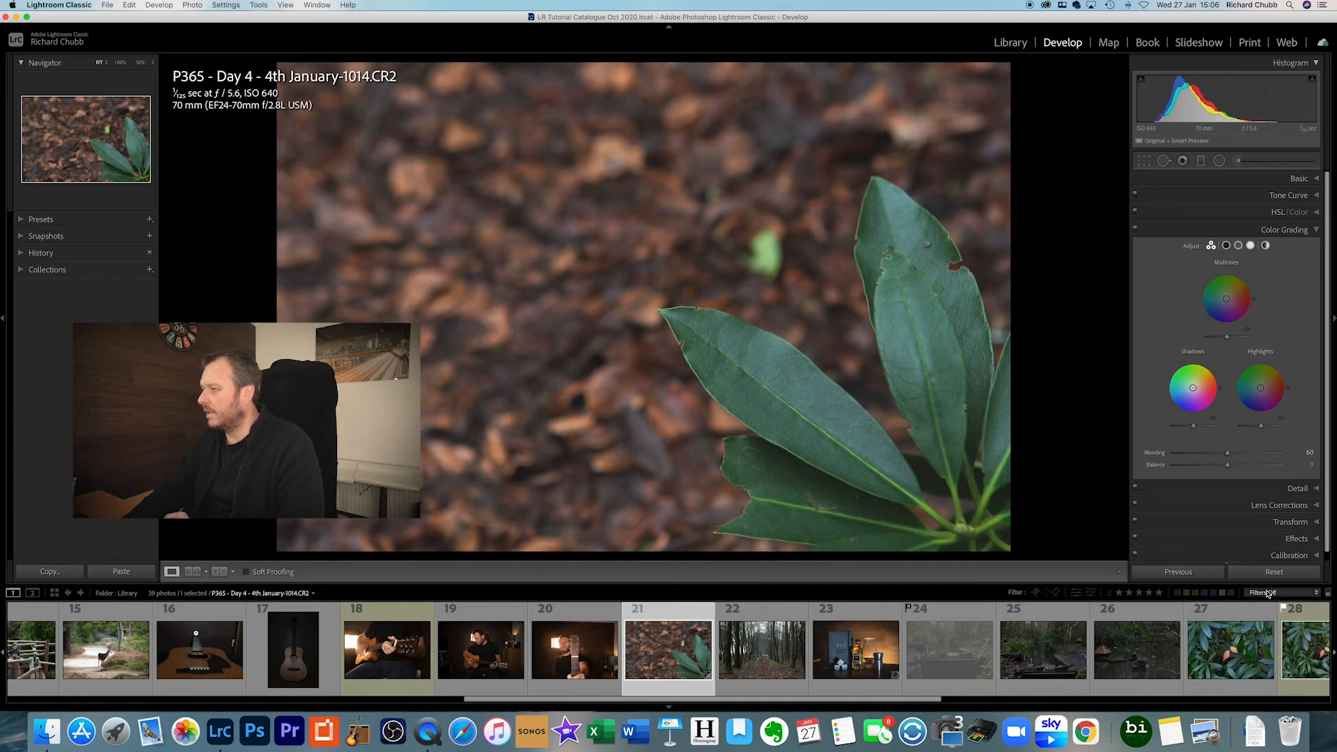
mouse_move(1193, 389)
mouse_down()
mouse_move(1171, 402)
mouse_move(1186, 392)
mouse_up()
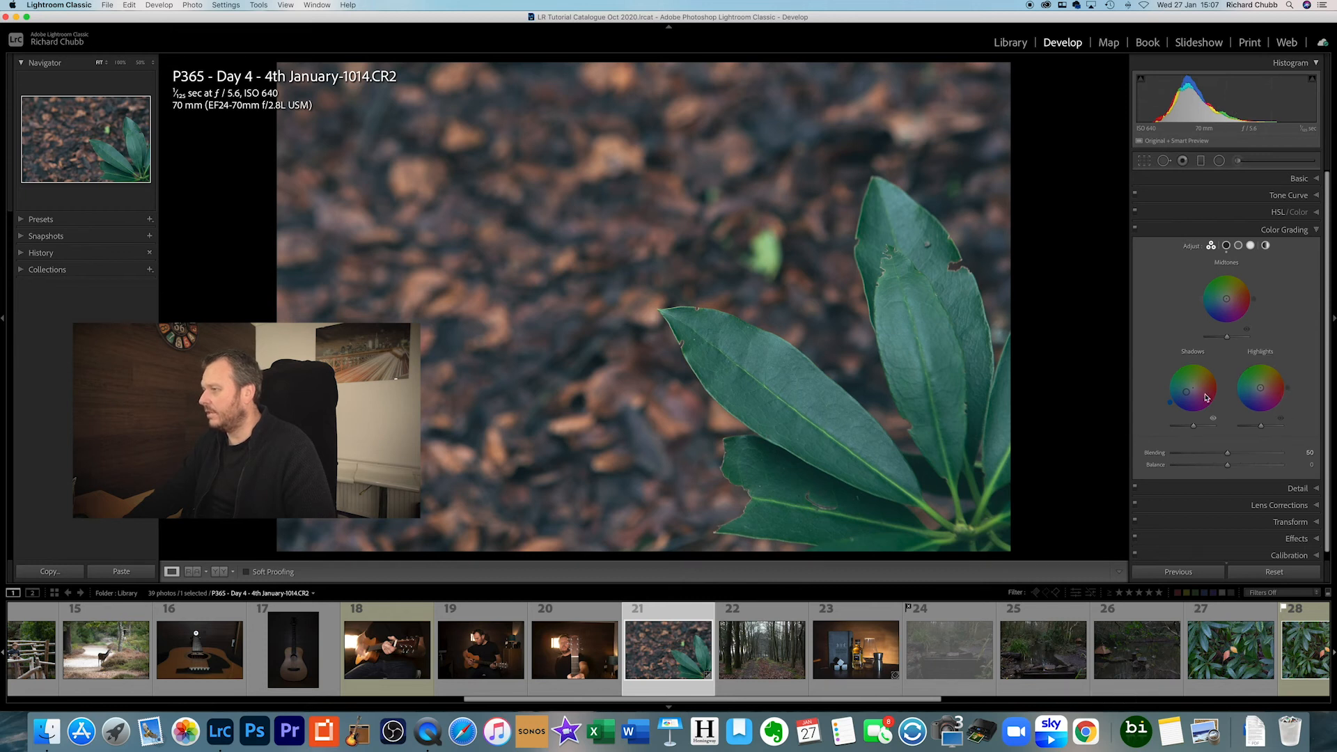
mouse_move(1206, 396)
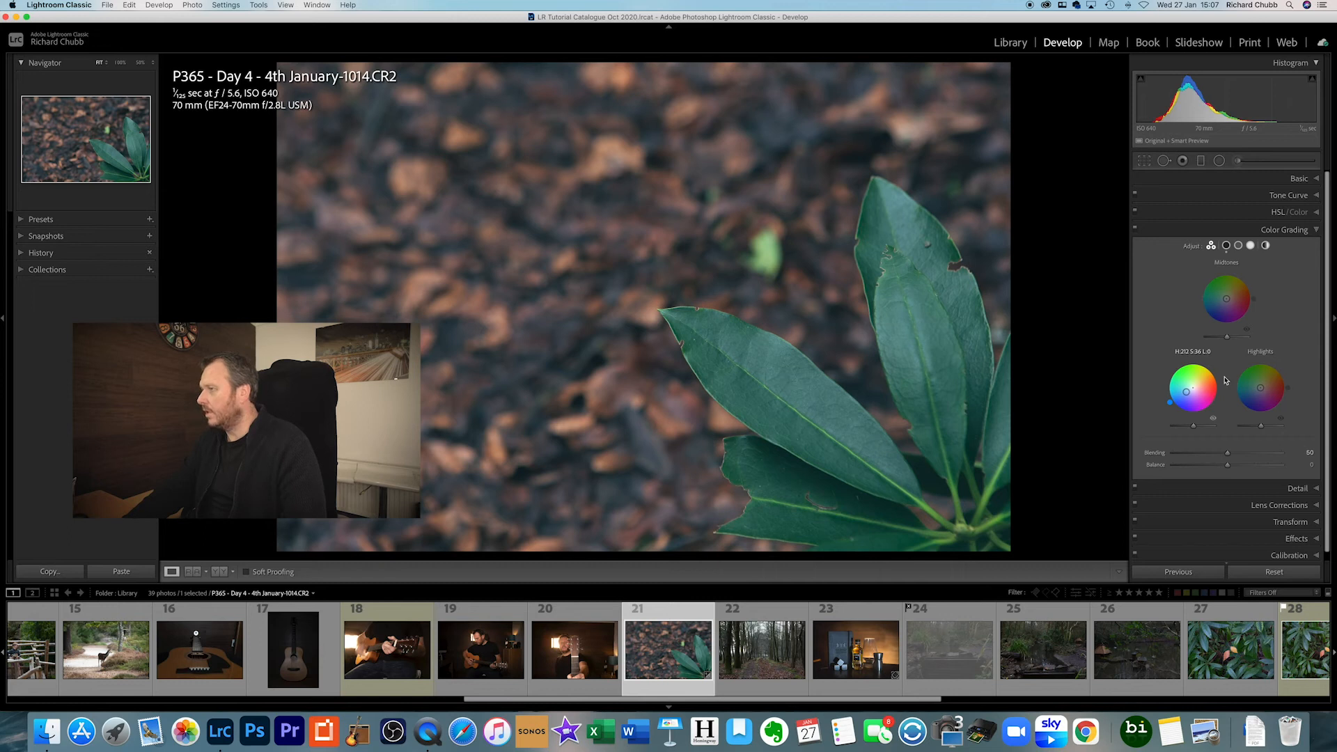
click(1317, 232)
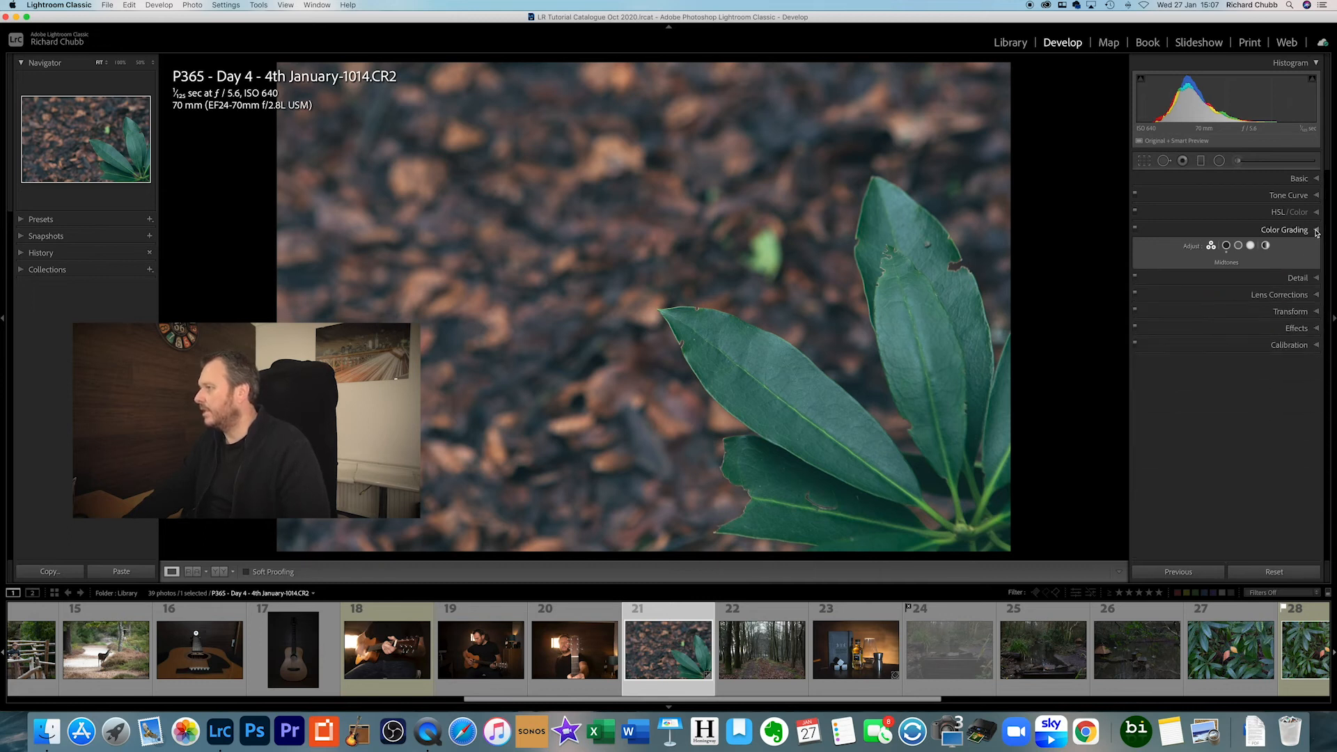
Enable lens profile corrections, and view the settings in the Detail and Transform sections.
click(1316, 248)
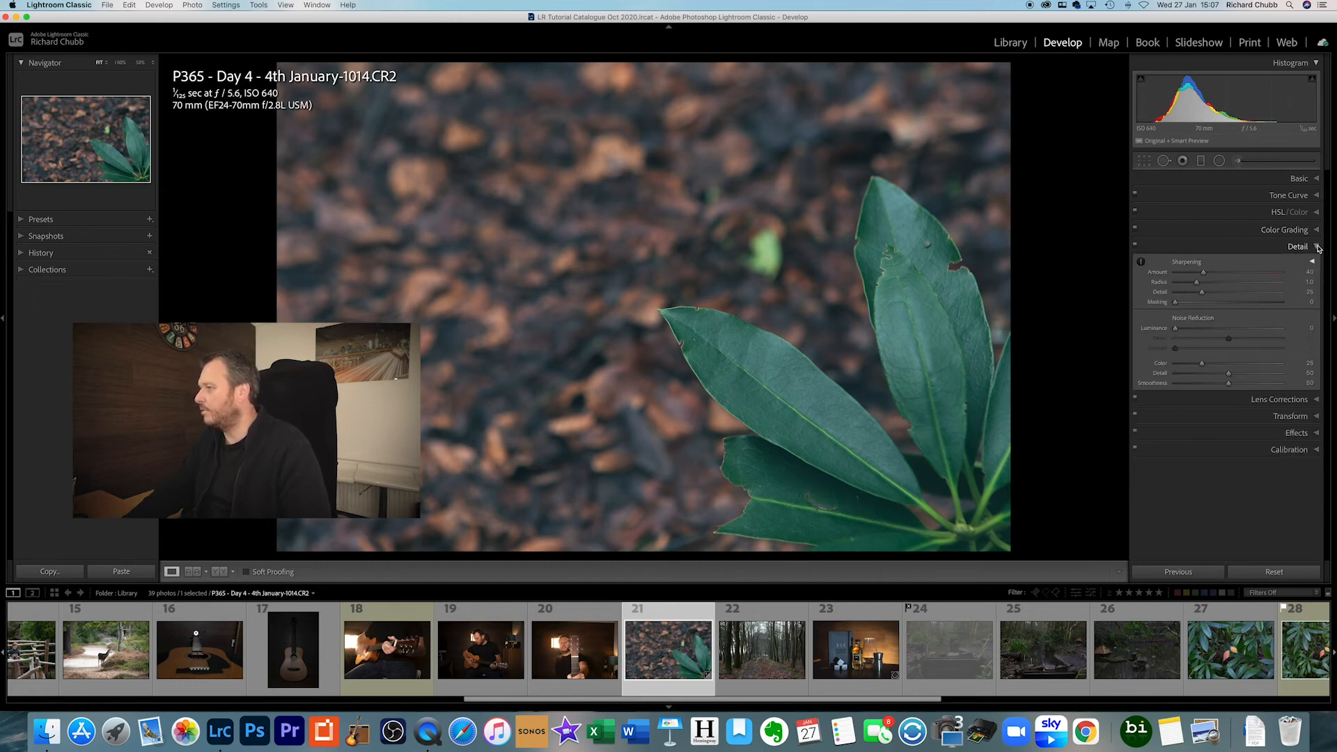
click(1317, 247)
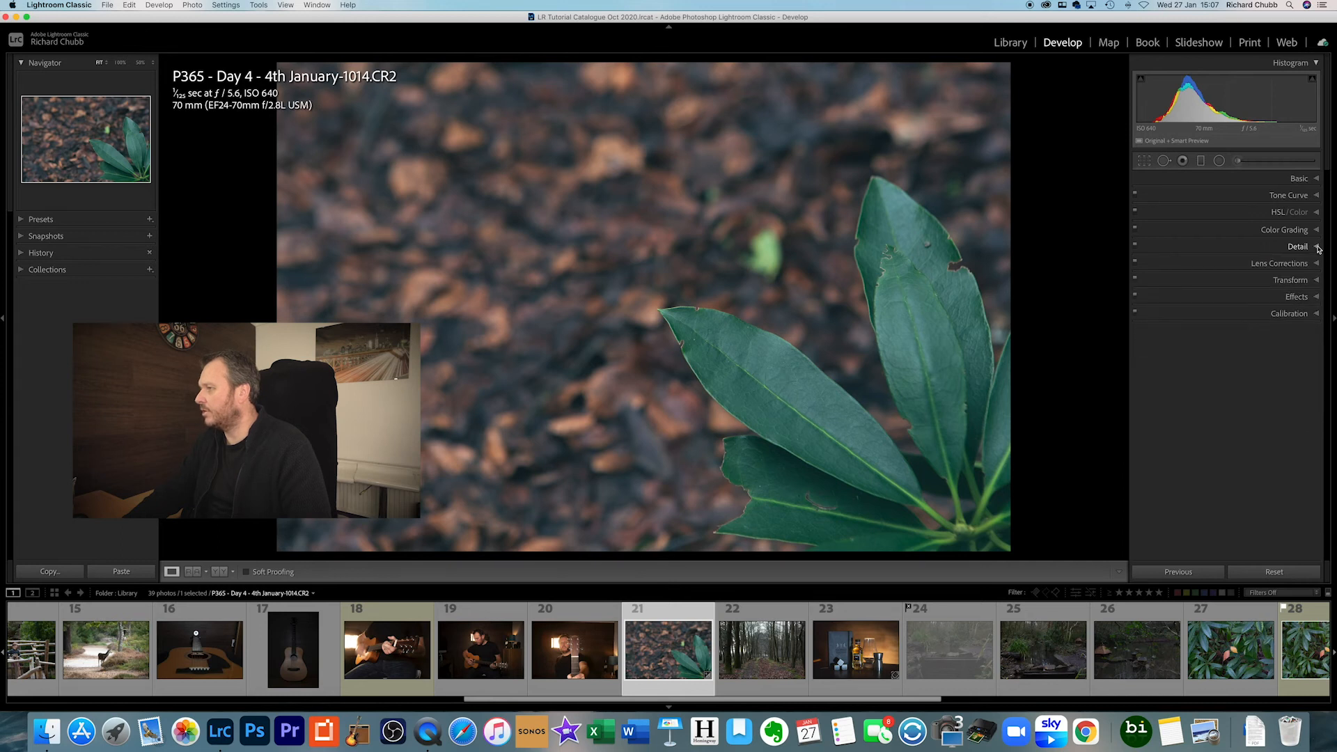
click(1287, 263)
click(1213, 305)
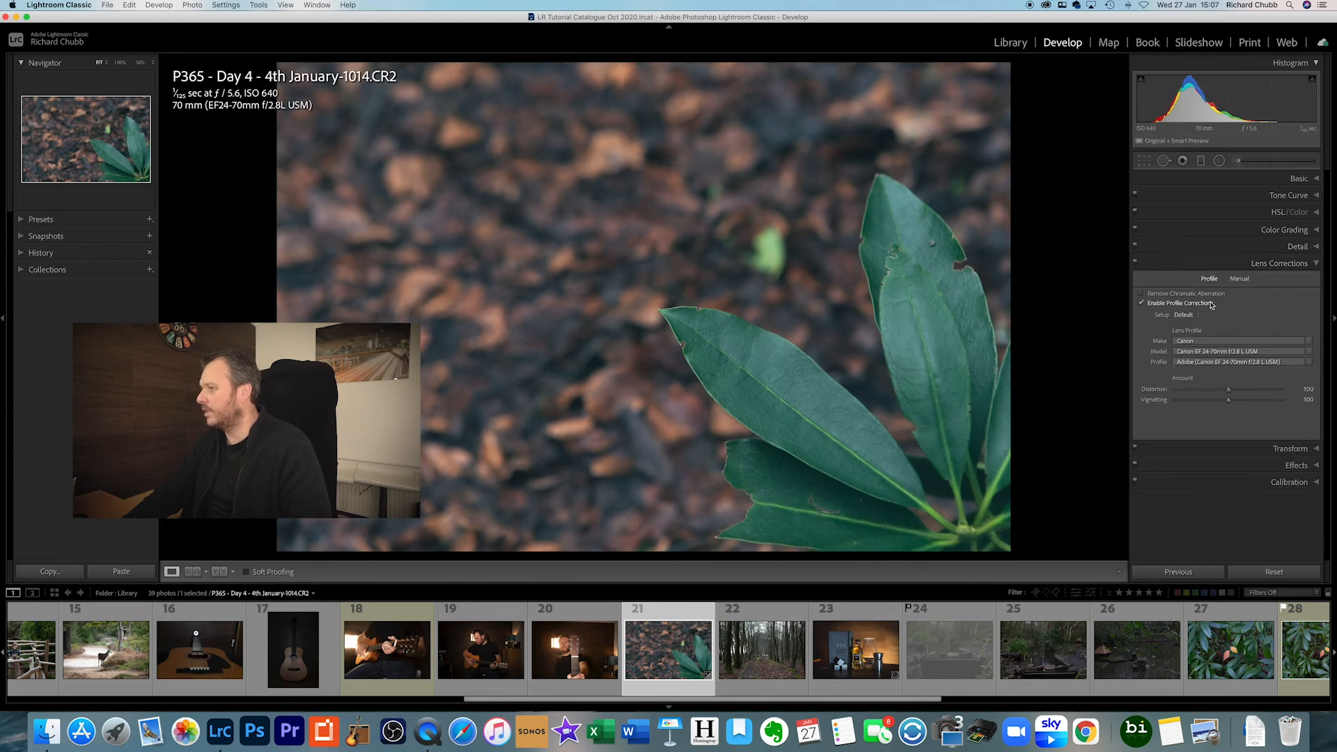
click(1211, 304)
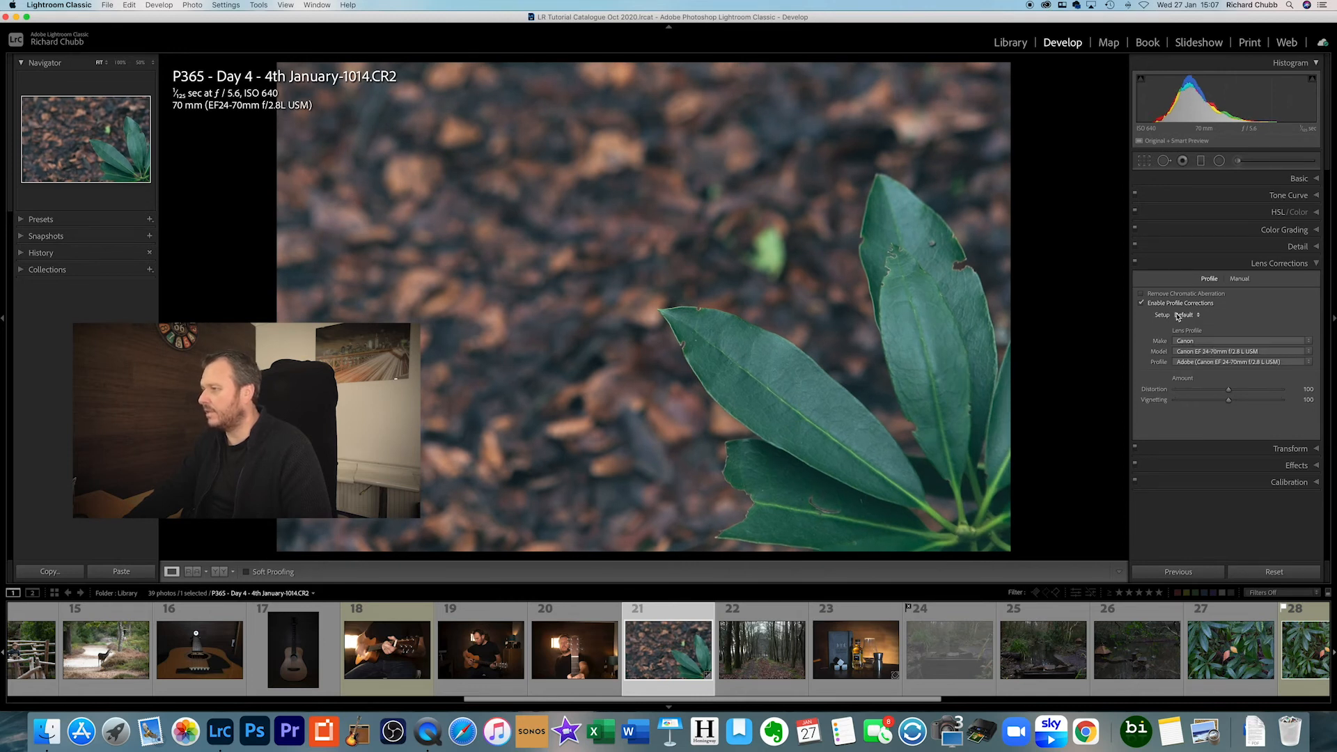
drag(1229, 394, 1229, 355)
click(1317, 264)
click(1315, 281)
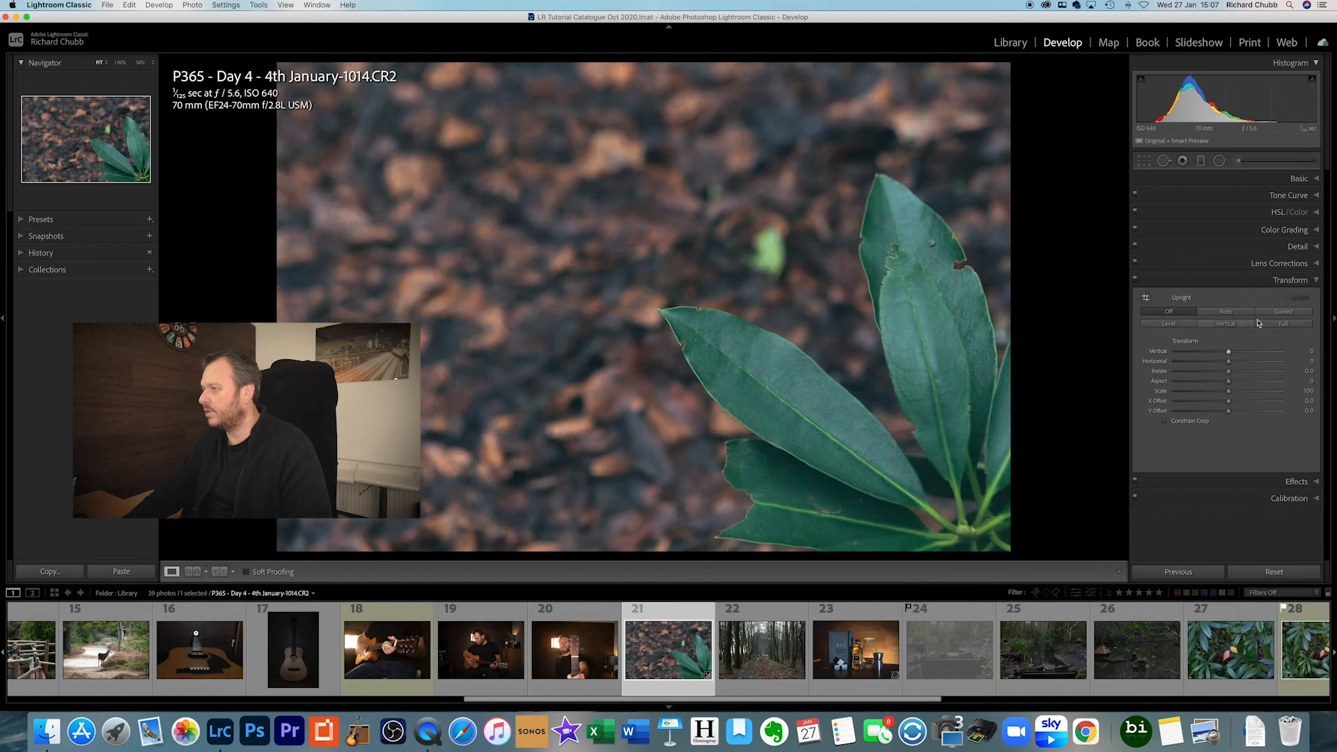
click(1316, 281)
Set the grain amount to 26 in Effects, and try a post-crop vignette of -81 before resetting it.
click(1316, 297)
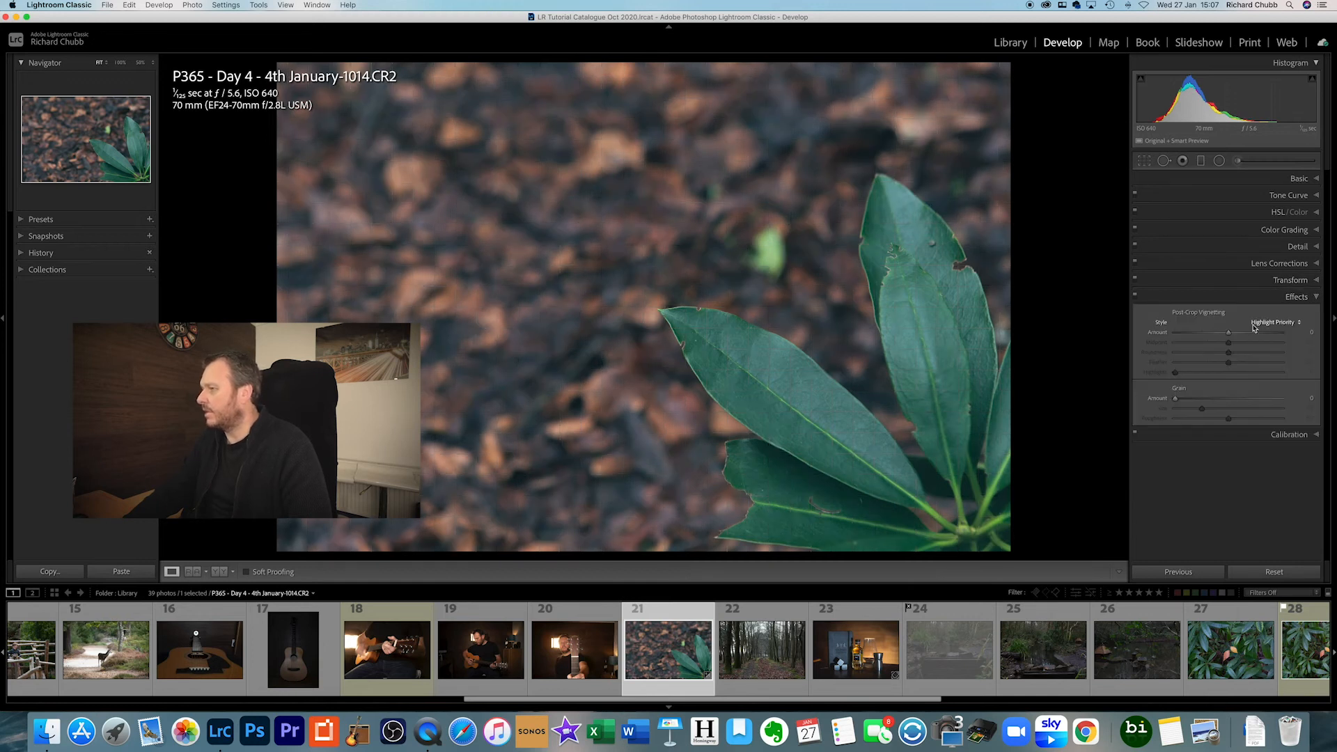
drag(1227, 332, 1187, 336)
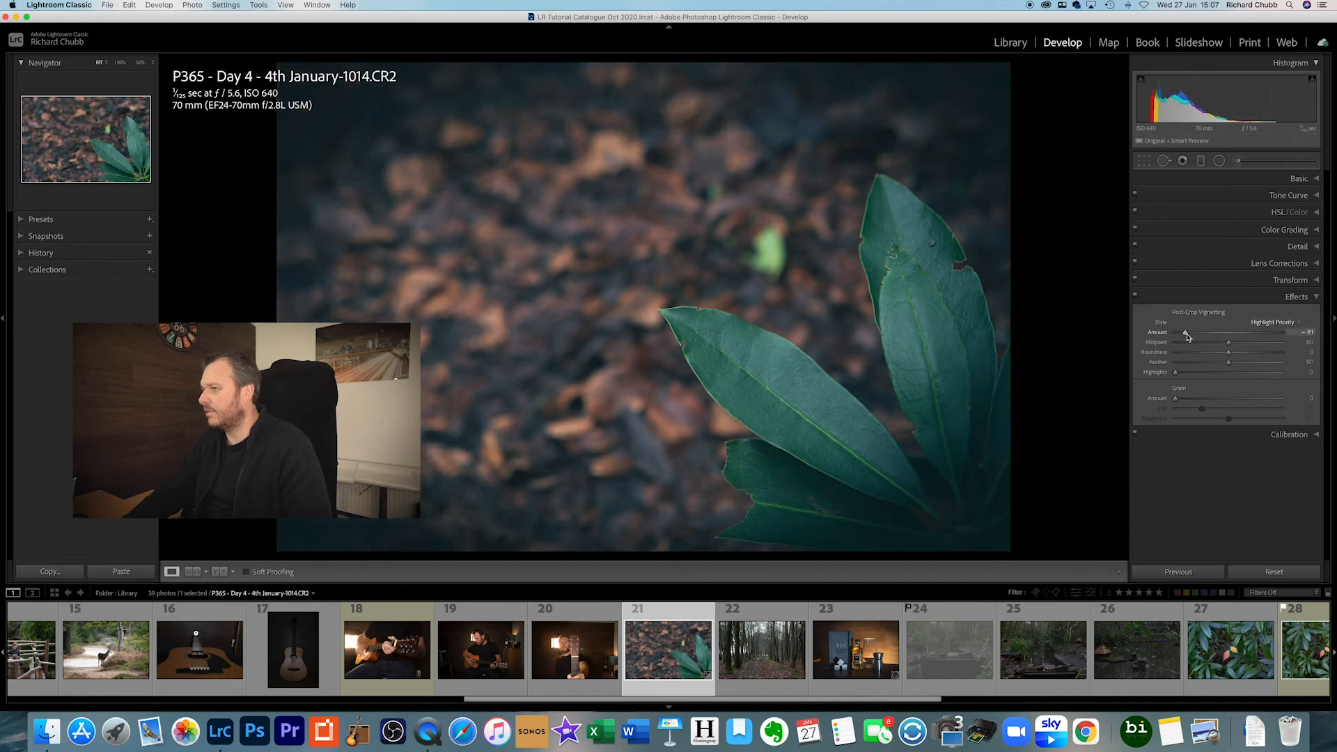
mouse_move(1176, 398)
mouse_down()
mouse_move(1286, 401)
mouse_move(1201, 402)
mouse_up()
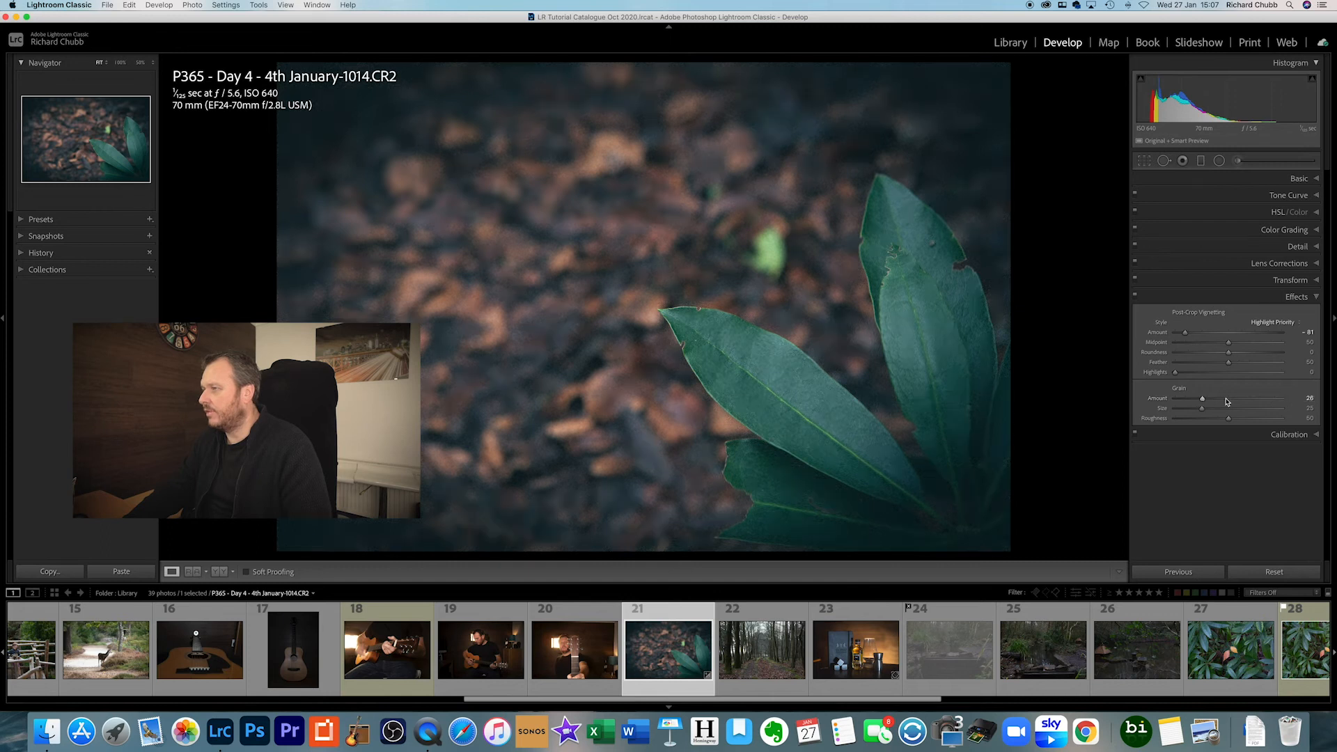
double_click(1168, 337)
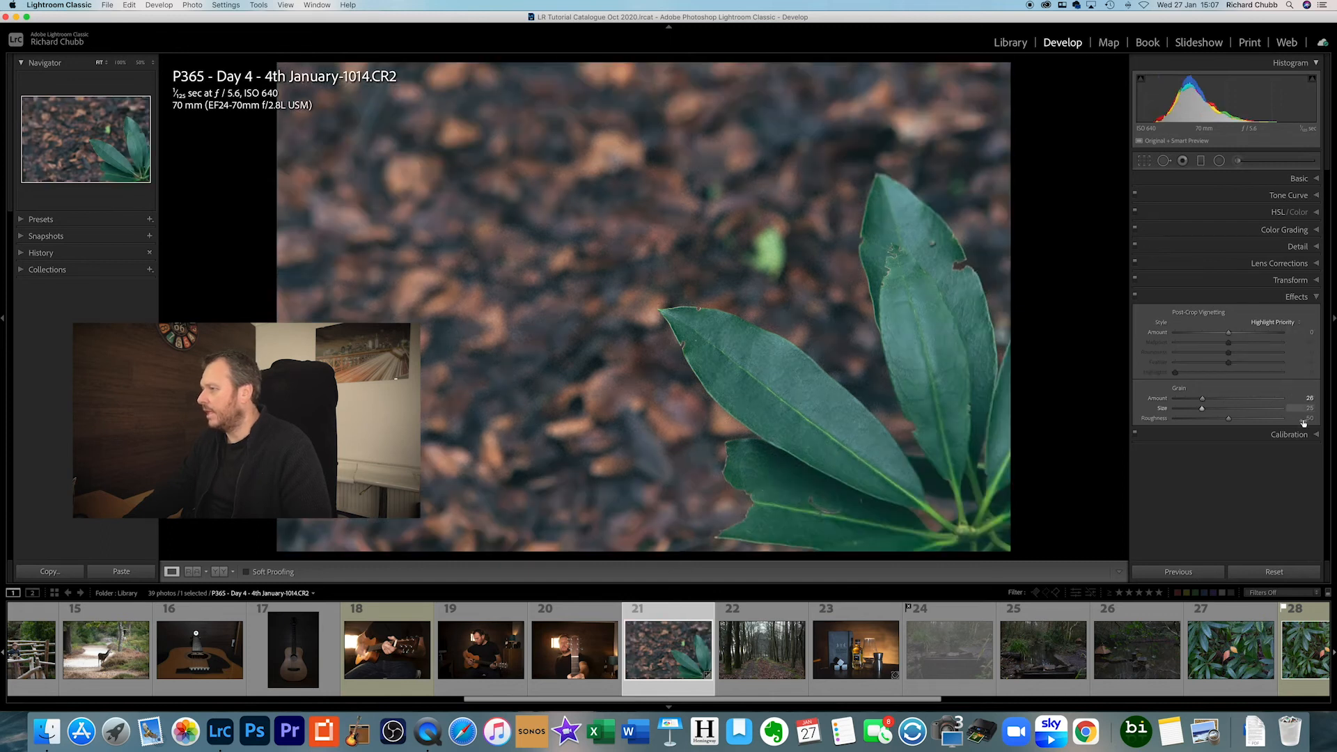
Try Blue Primary saturation at -42 and +87 in Calibration, and bring it back to +1.
click(1316, 435)
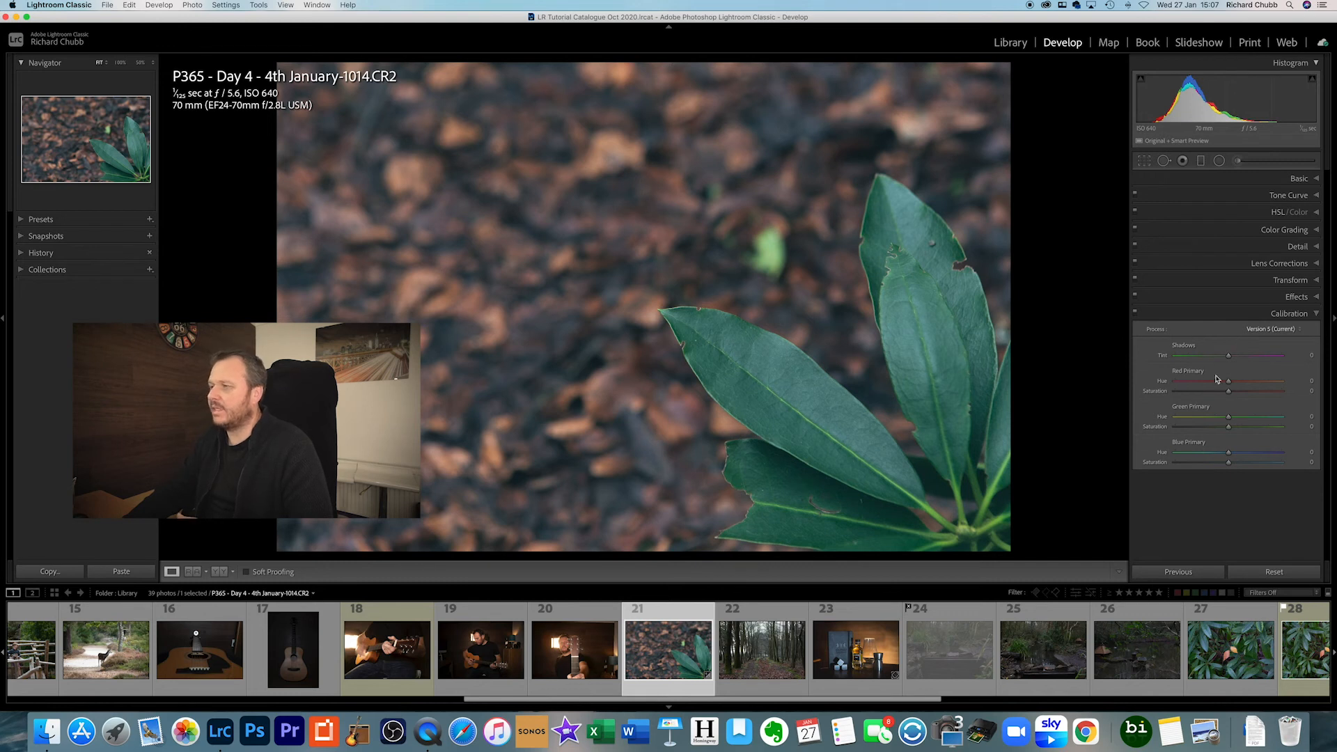
mouse_move(1227, 463)
mouse_down()
mouse_move(1129, 468)
mouse_move(1207, 466)
mouse_up()
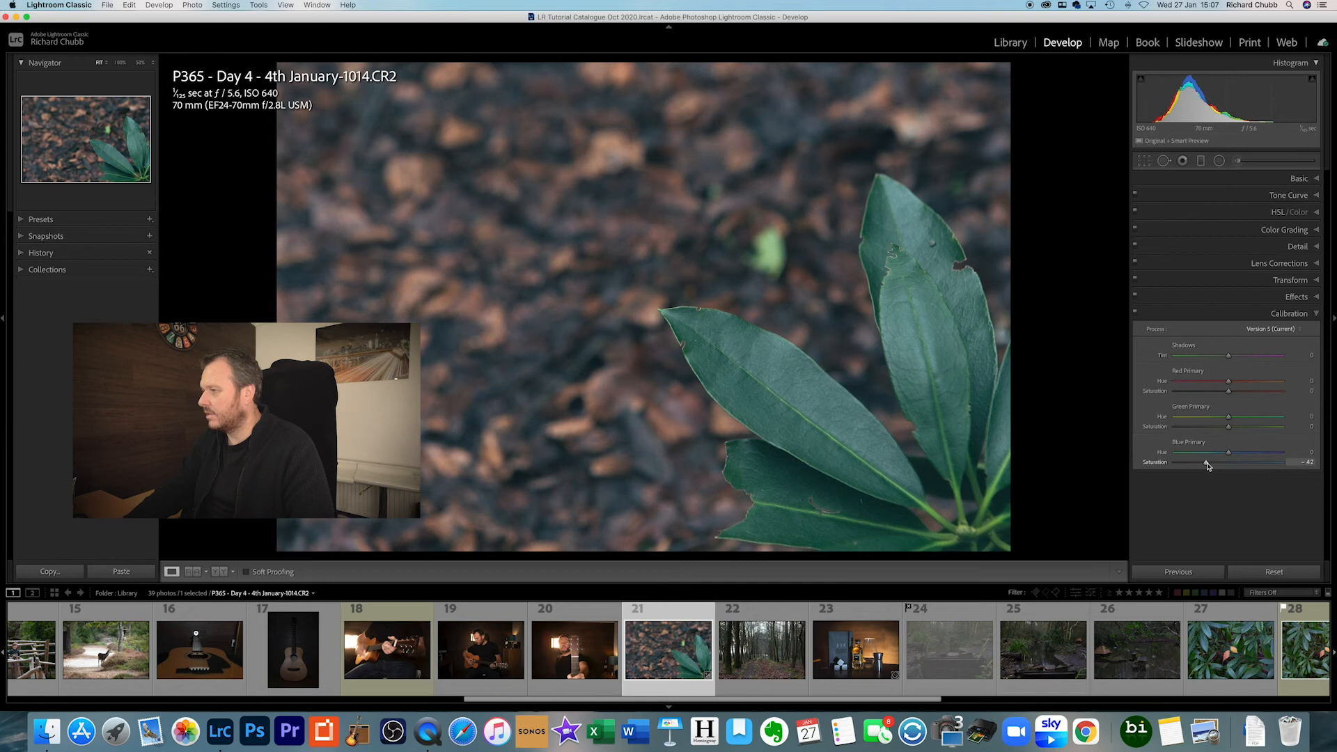
drag(1290, 464, 1275, 462)
drag(1046, 639, 1210, 541)
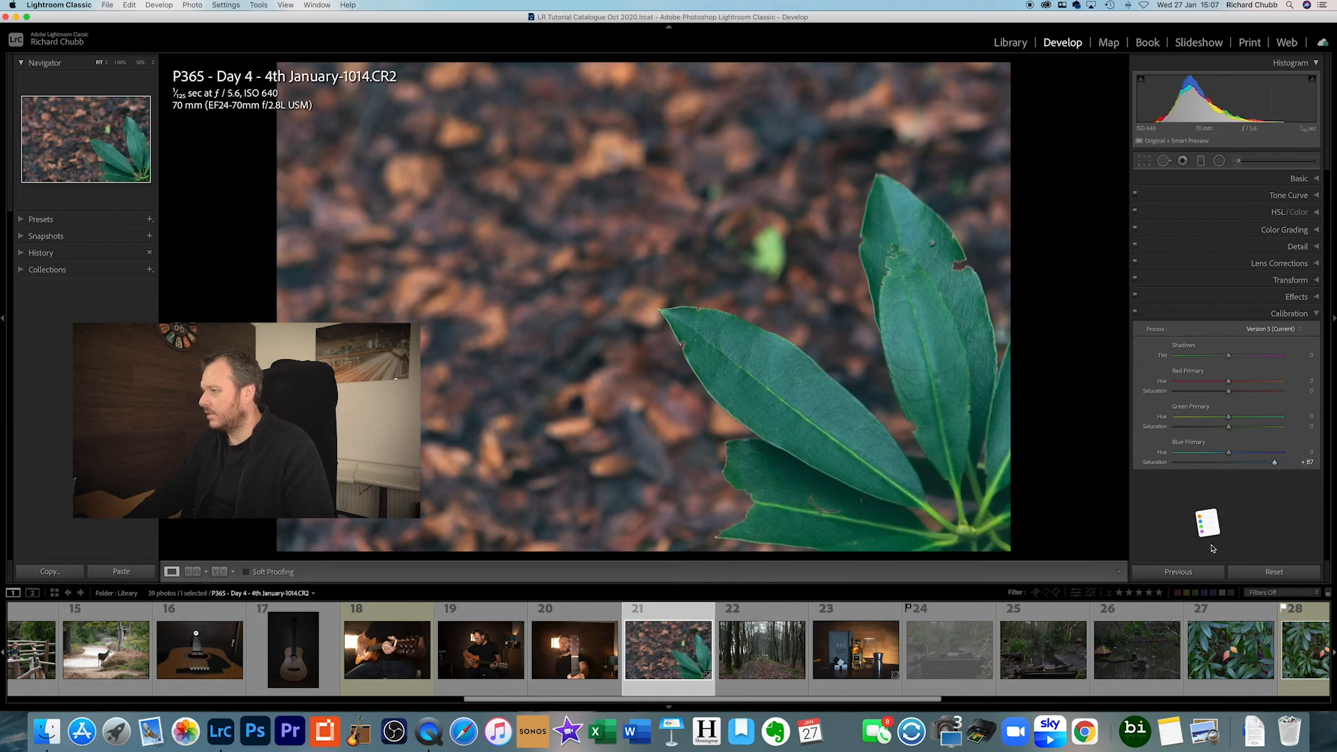
click(1229, 463)
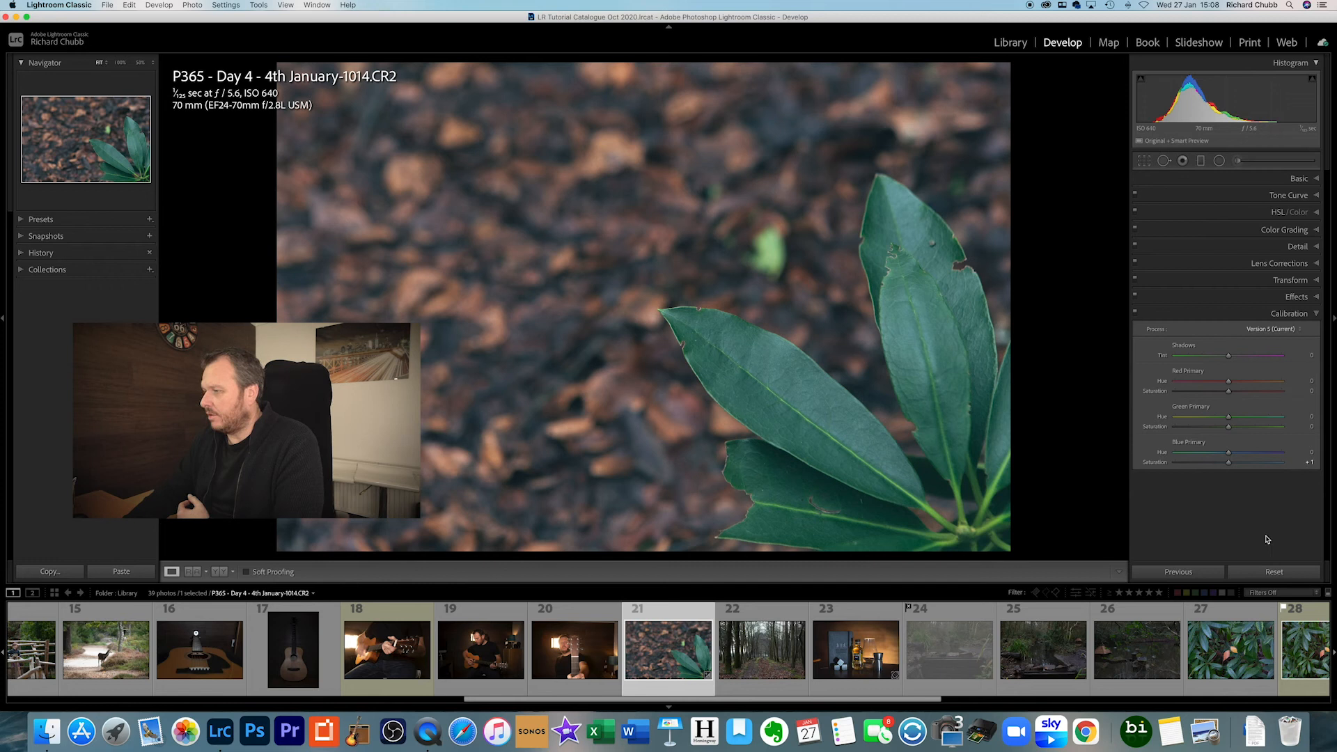
Reset all Develop adjustments on the leaf photo, and browse the filmstrip to Forest Walk-1003.CR2.
click(1274, 571)
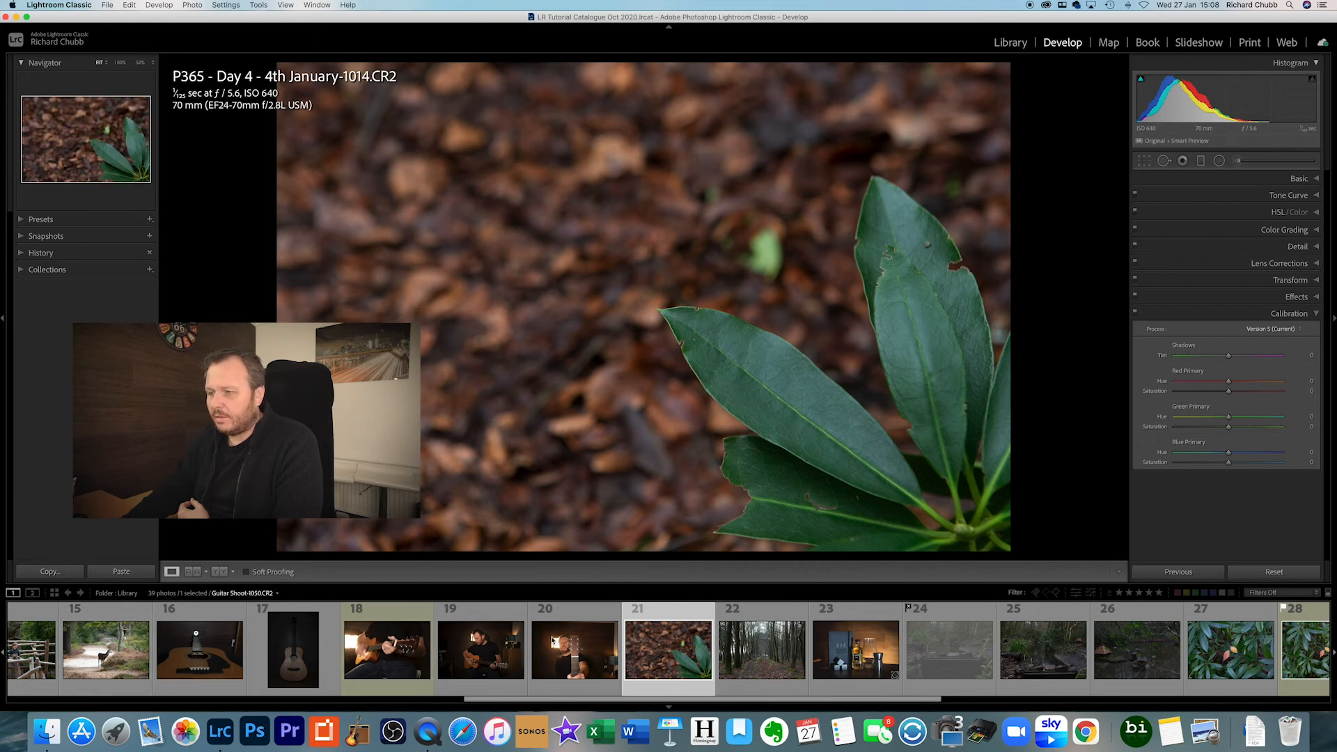
click(793, 655)
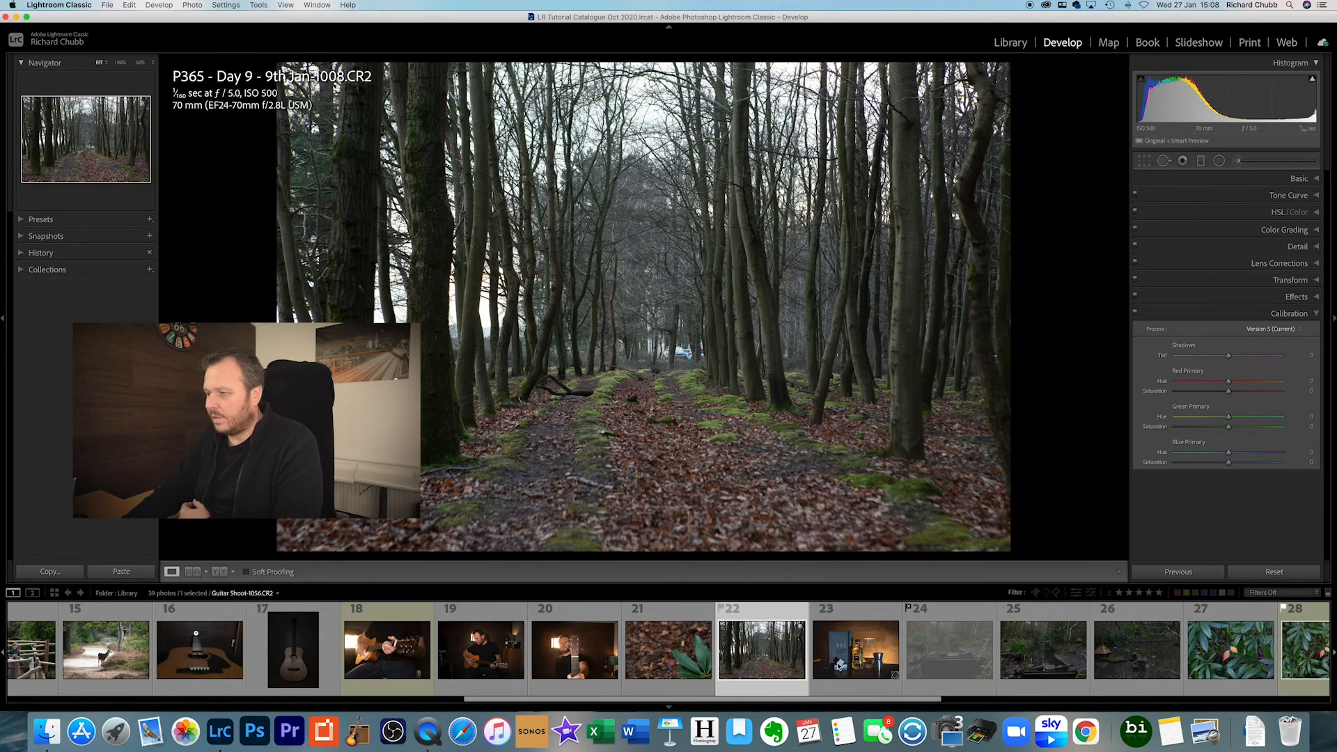
click(1200, 655)
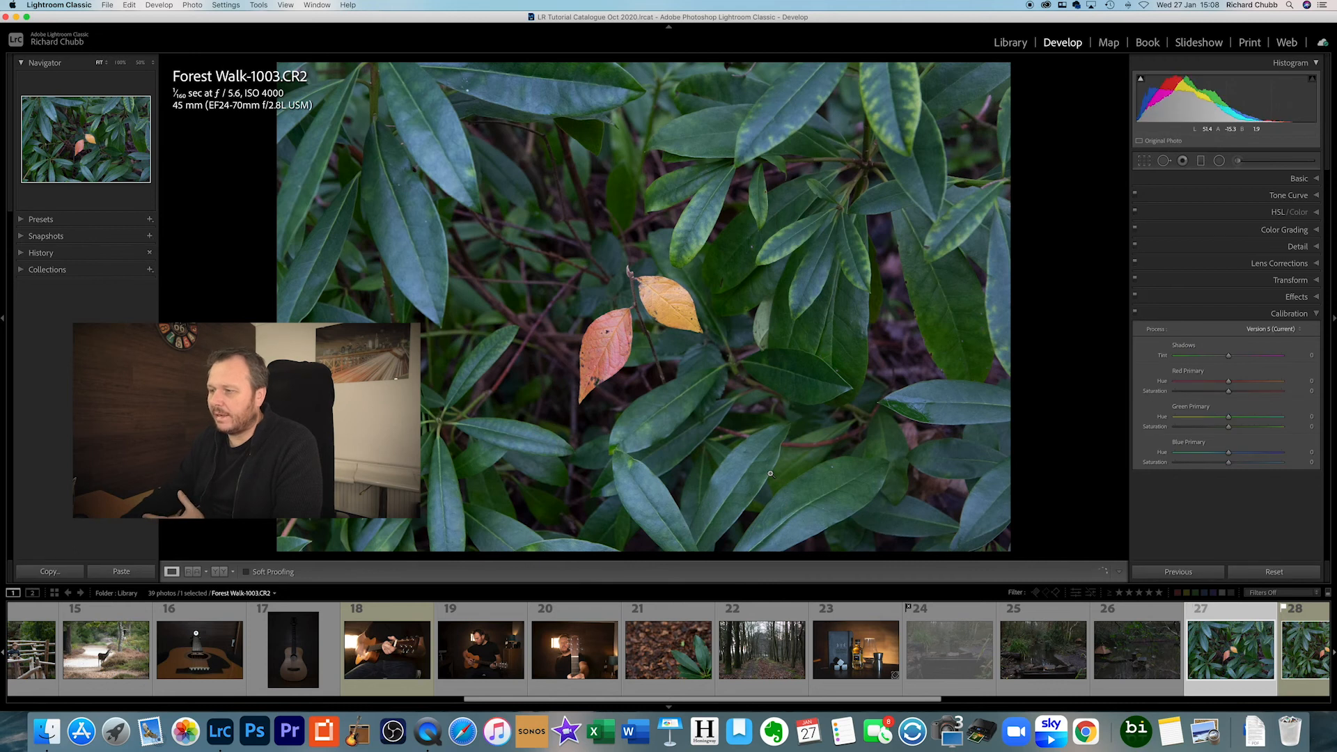
Select the three consecutive guitar-playing photos in the filmstrip, starting with Guitar Shoot-1040.CR2.
click(399, 664)
key(shift+Right)
key(shift+Right)
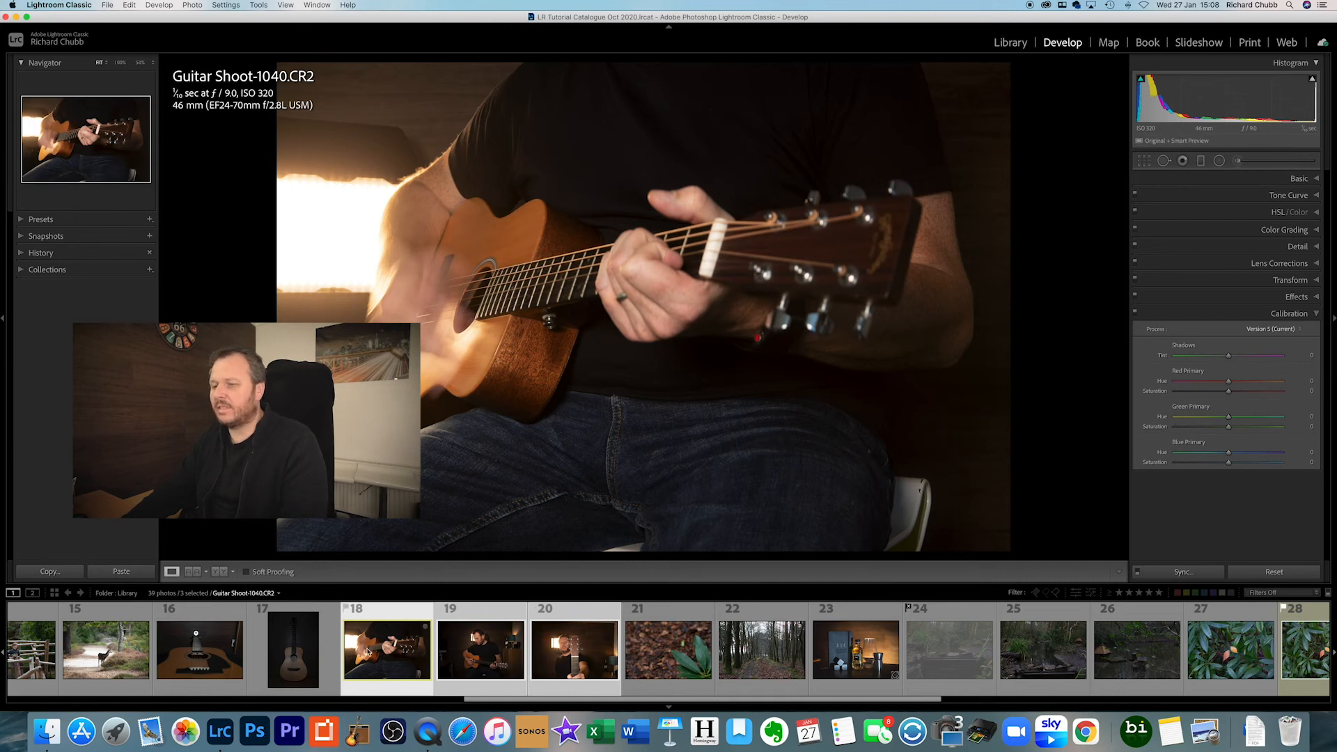
click(584, 495)
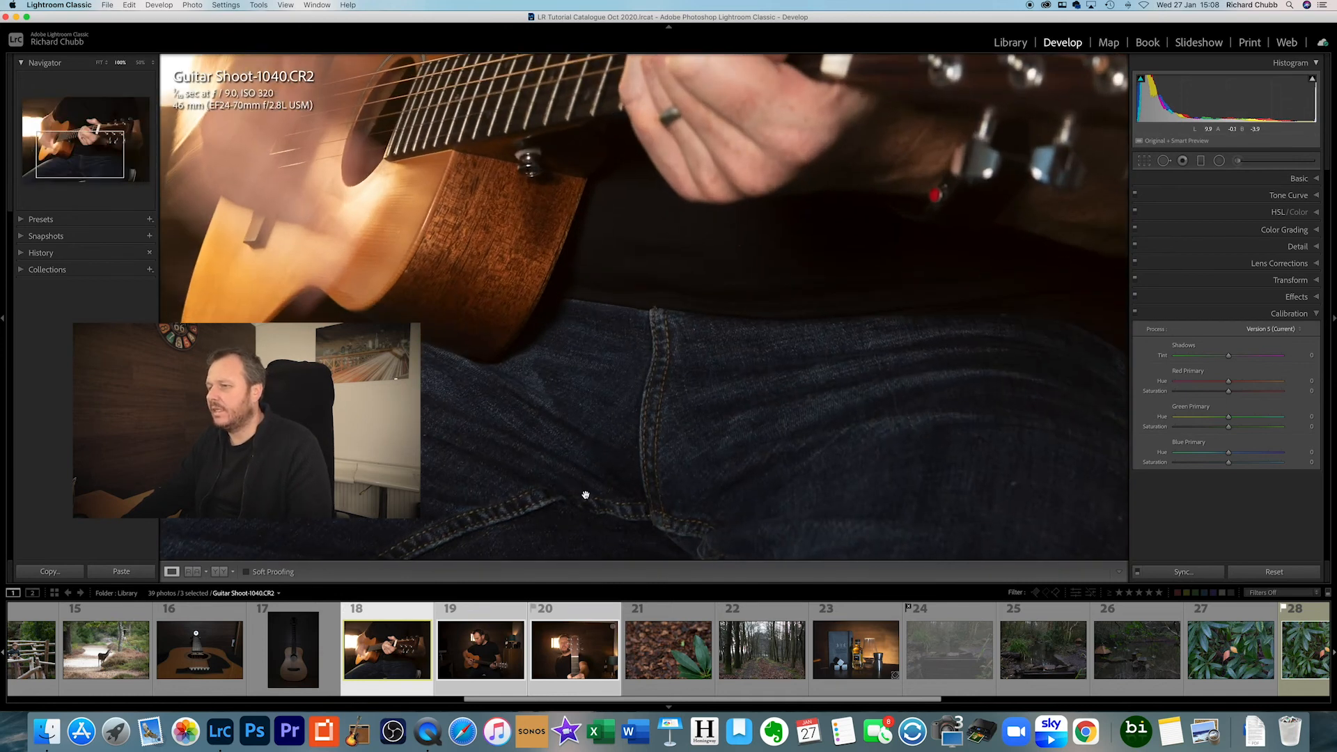
click(490, 635)
key(super+z)
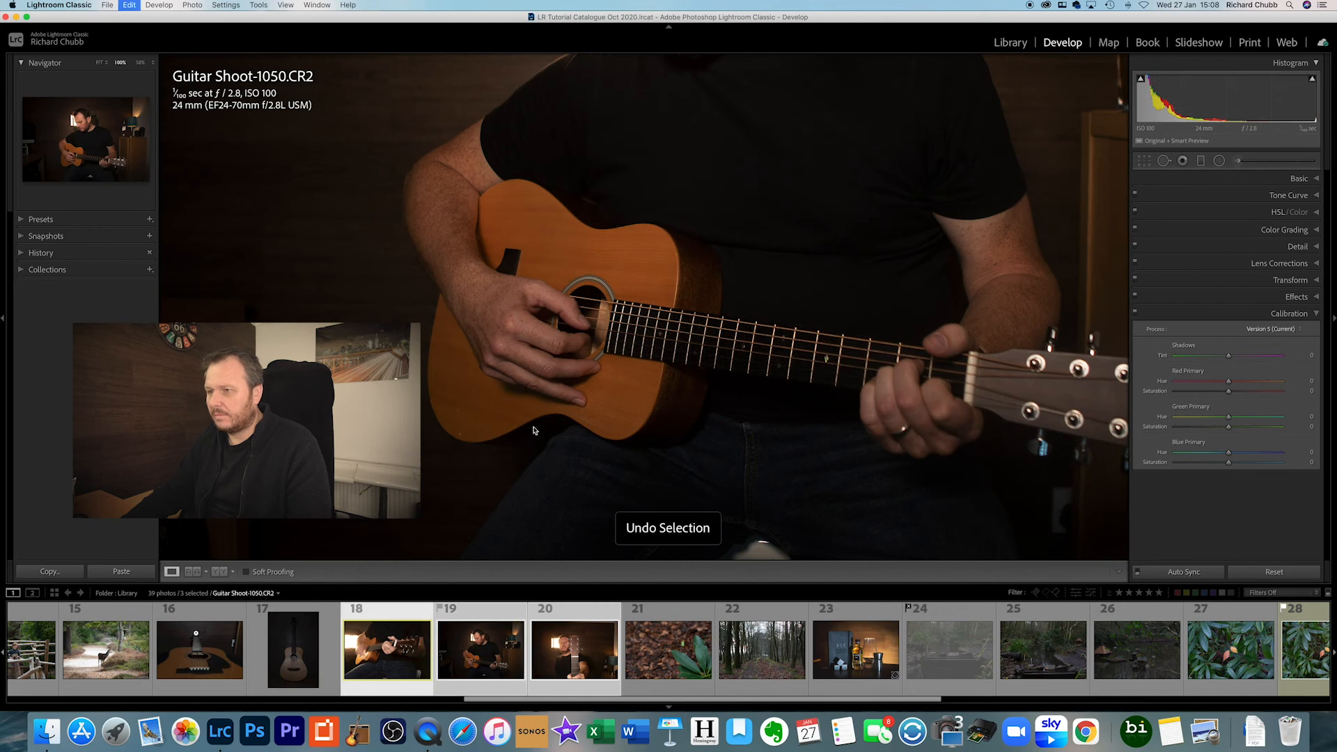
click(214, 181)
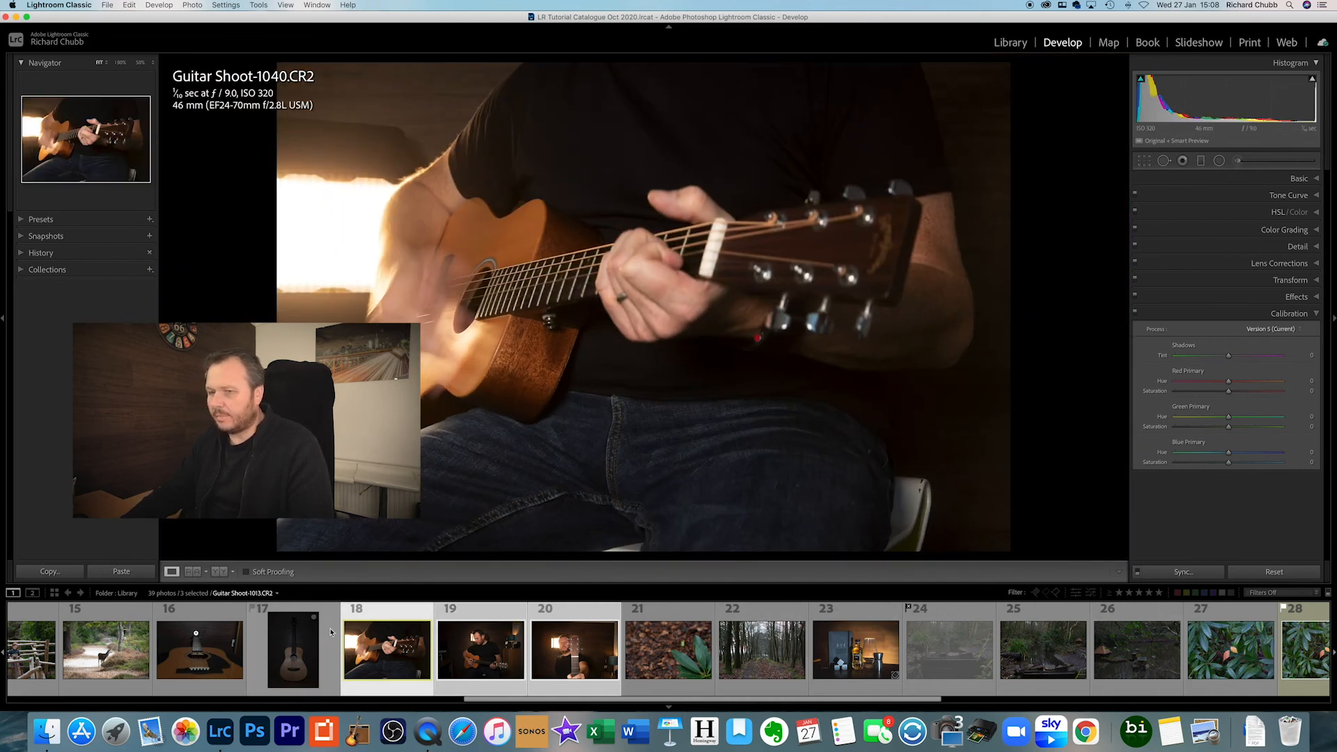
View the selected photos in the secondary display window, close it, and check the filmstrip's filter options.
click(32, 593)
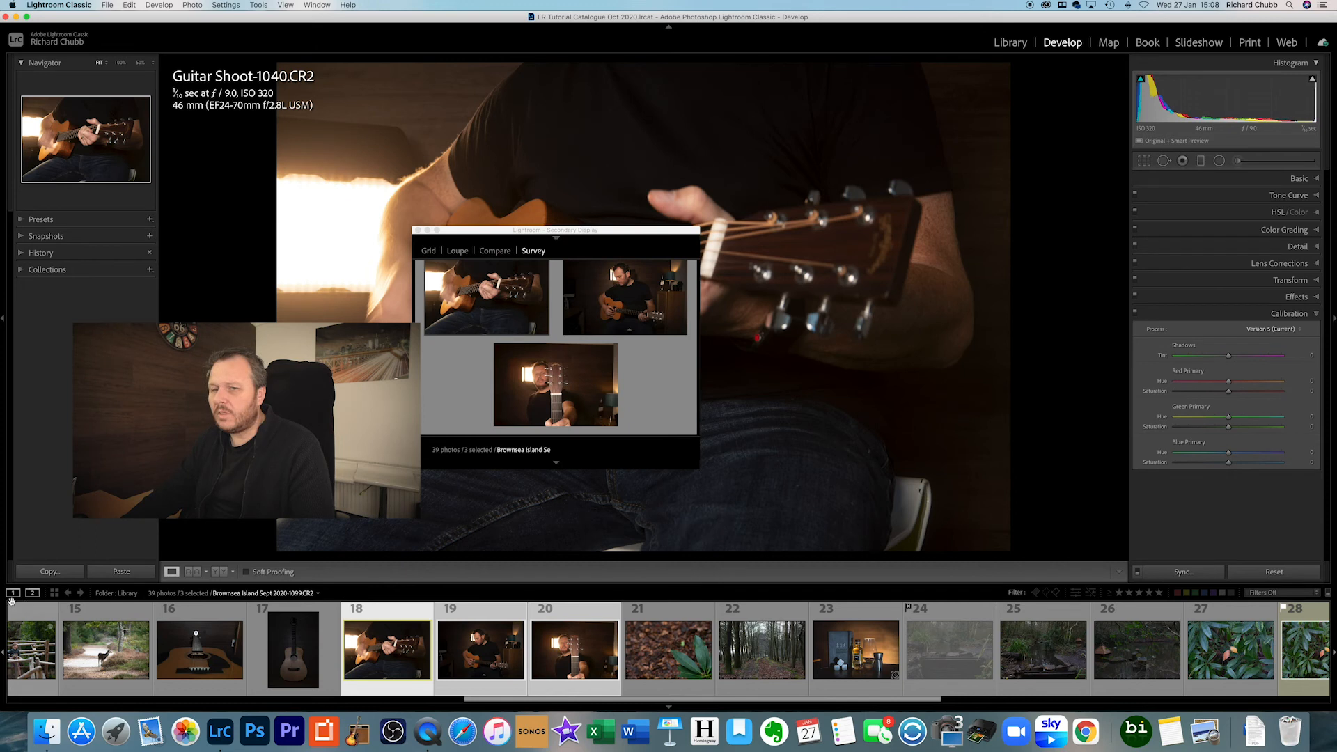
click(418, 231)
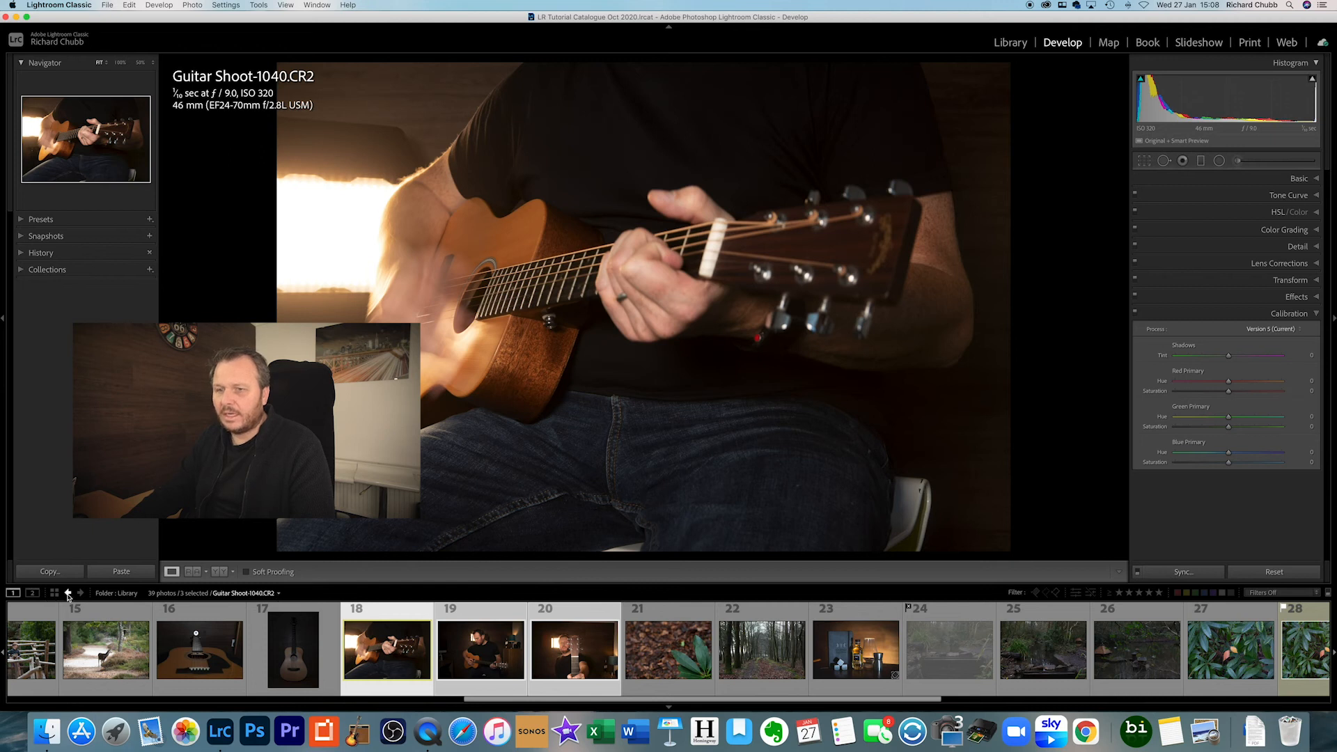
click(1036, 593)
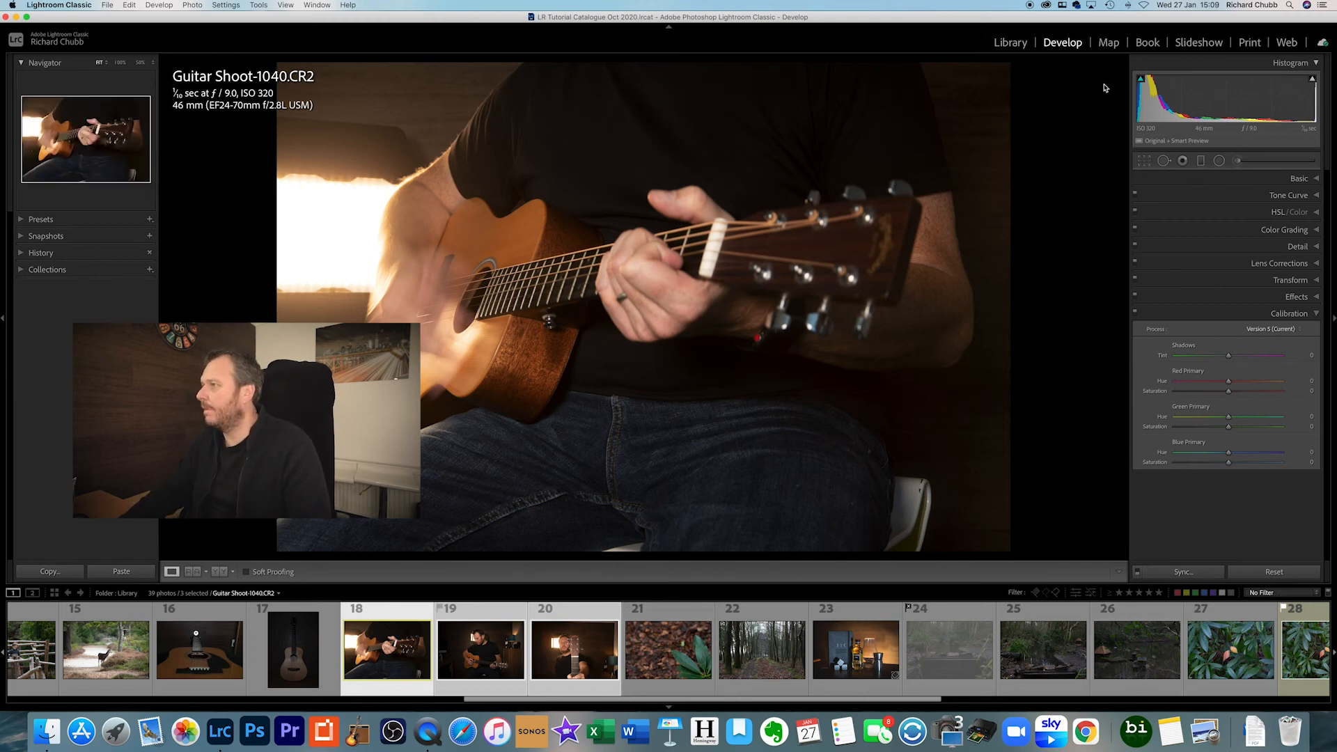
In the Map module, open the Past Month smart collection, locate photo 20 on the map, and select fungi photo 15.
click(1108, 45)
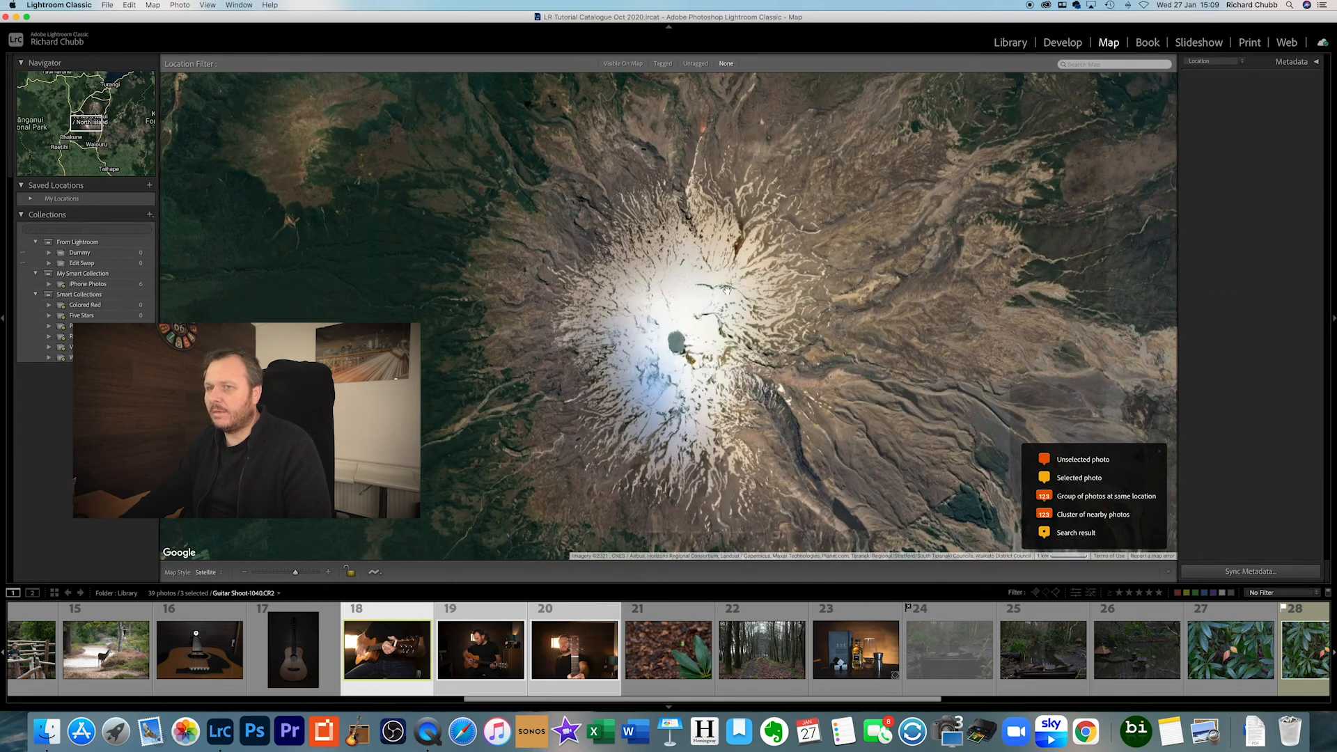
scroll(679, 300, down, 2)
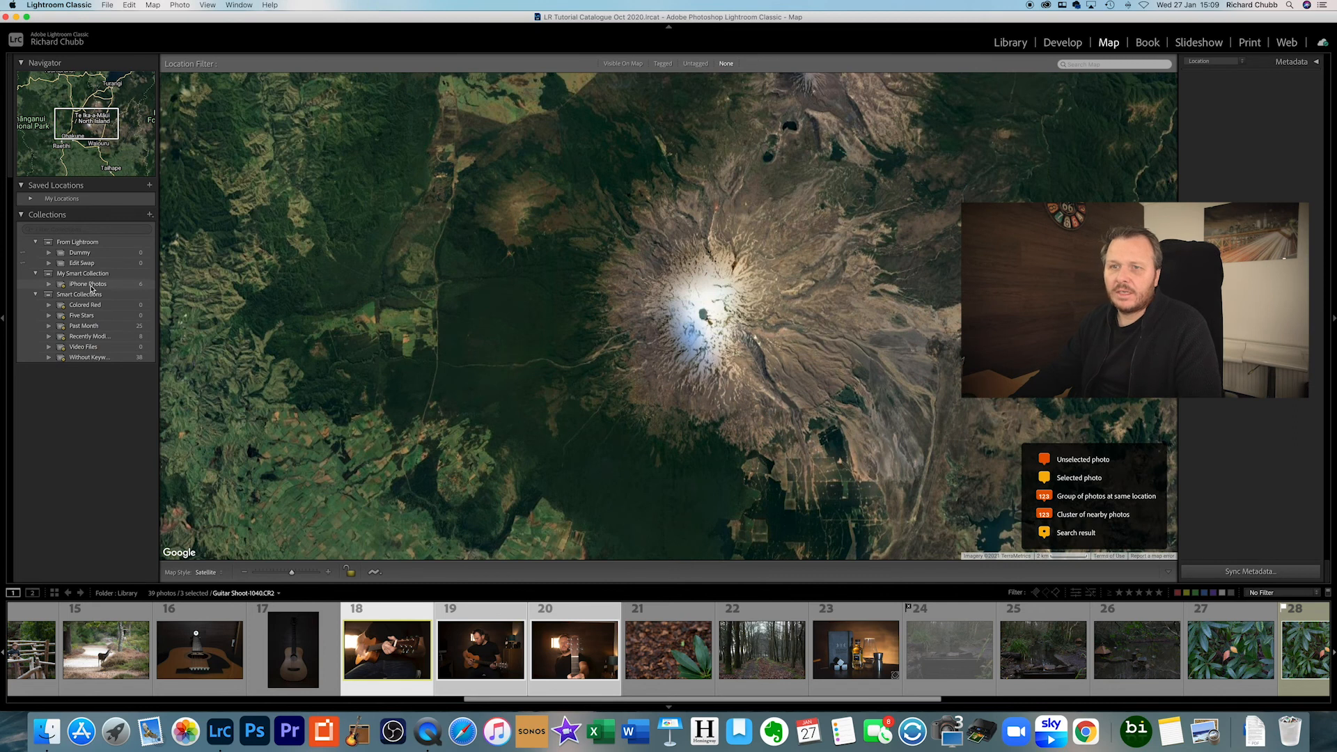
click(84, 326)
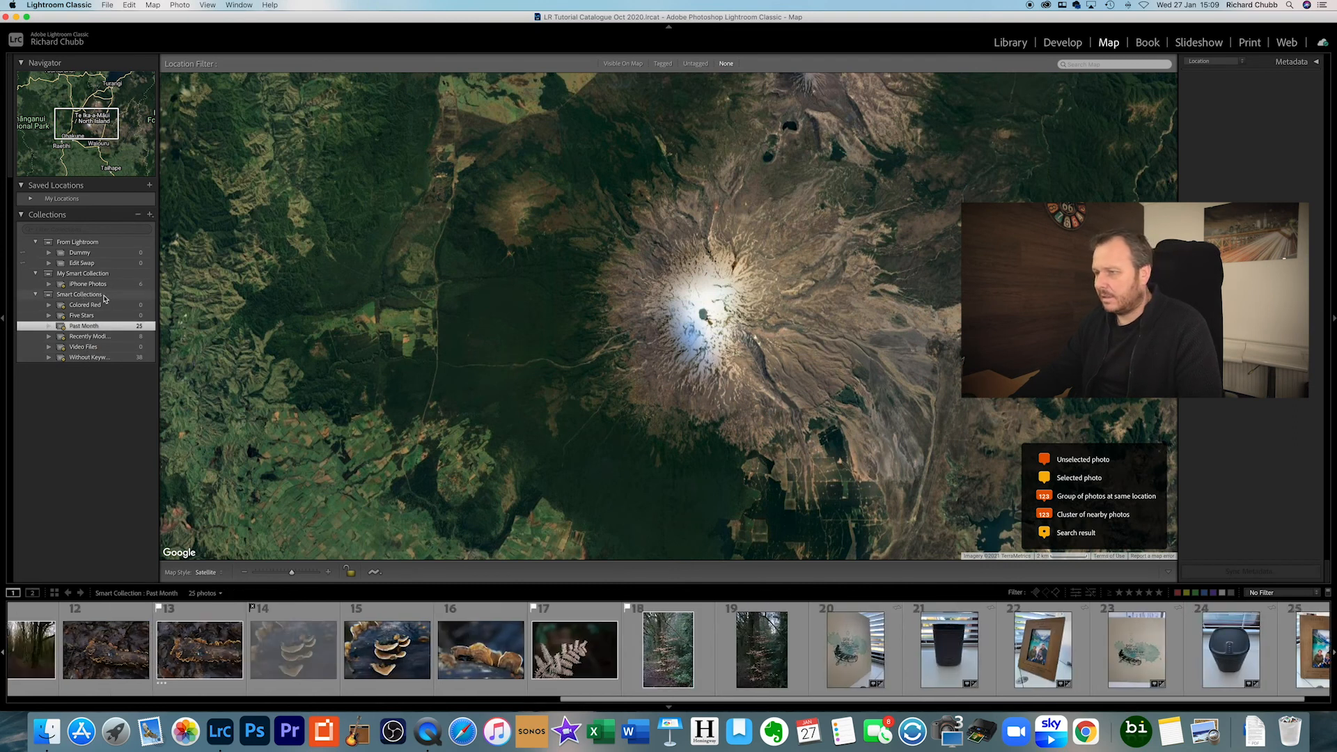
click(866, 628)
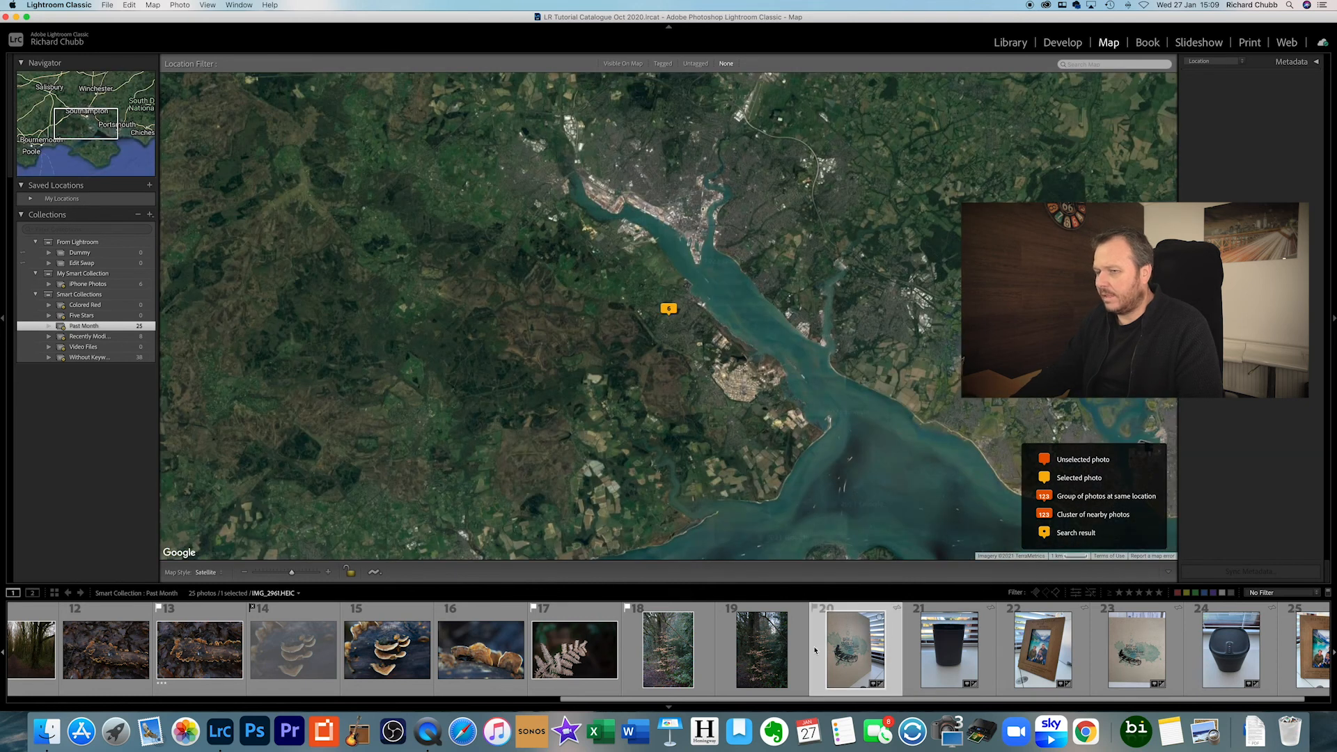
click(387, 649)
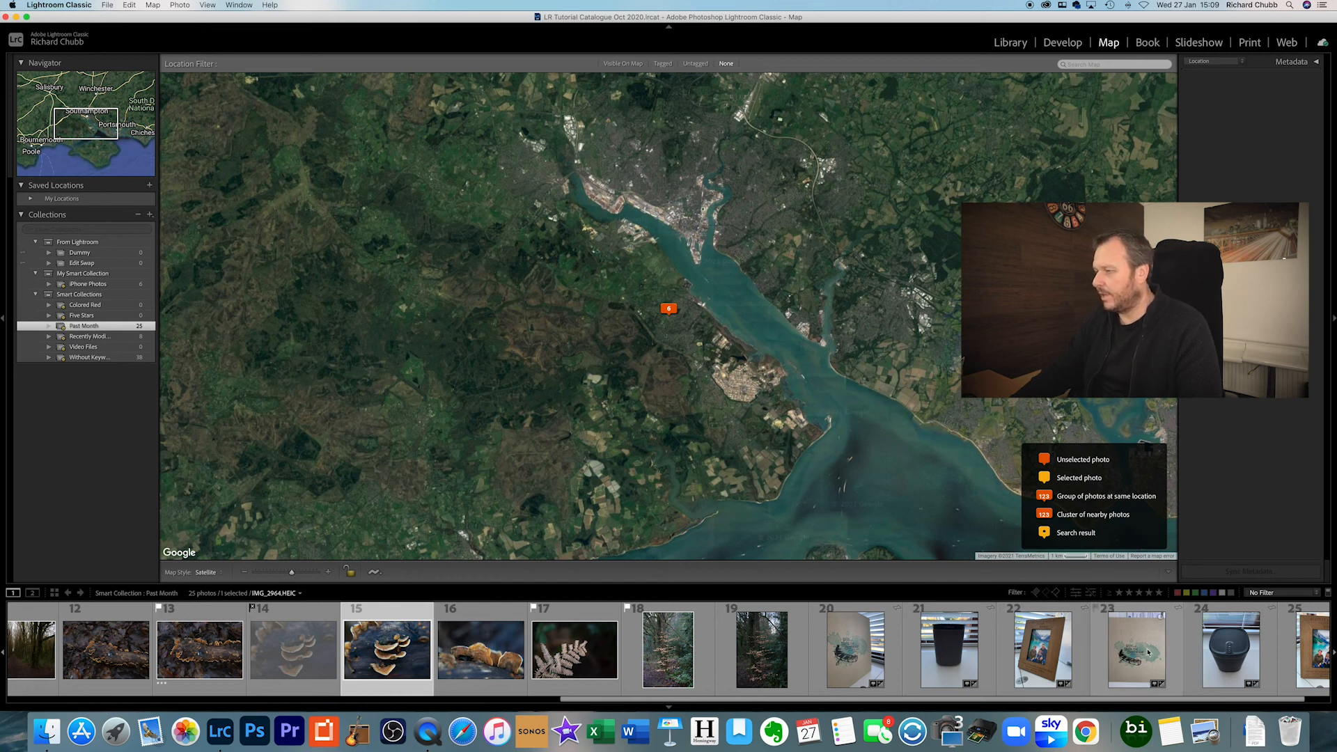
Browse back through the Past Month filmstrip and select photo 5, Forest Walk-1001.CR2.
scroll(1014, 660, up, 4)
scroll(1014, 660, up, 7)
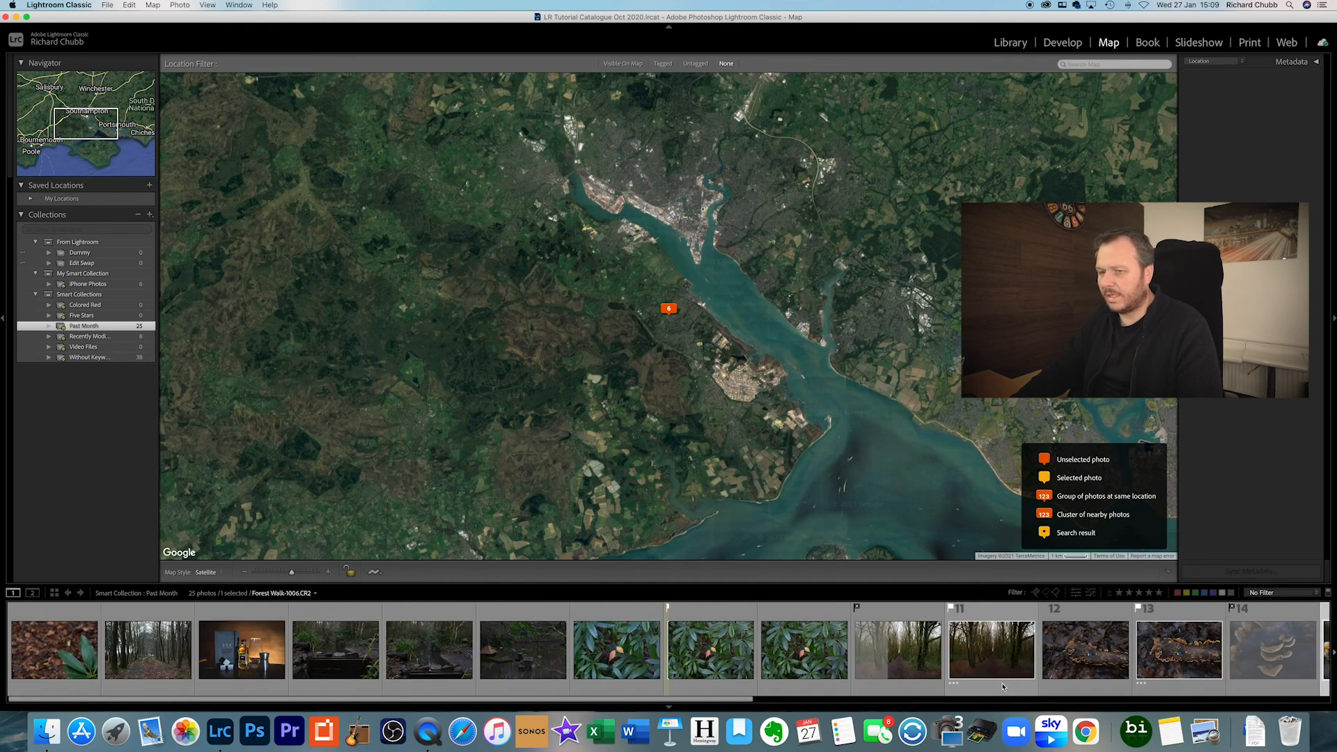
click(711, 649)
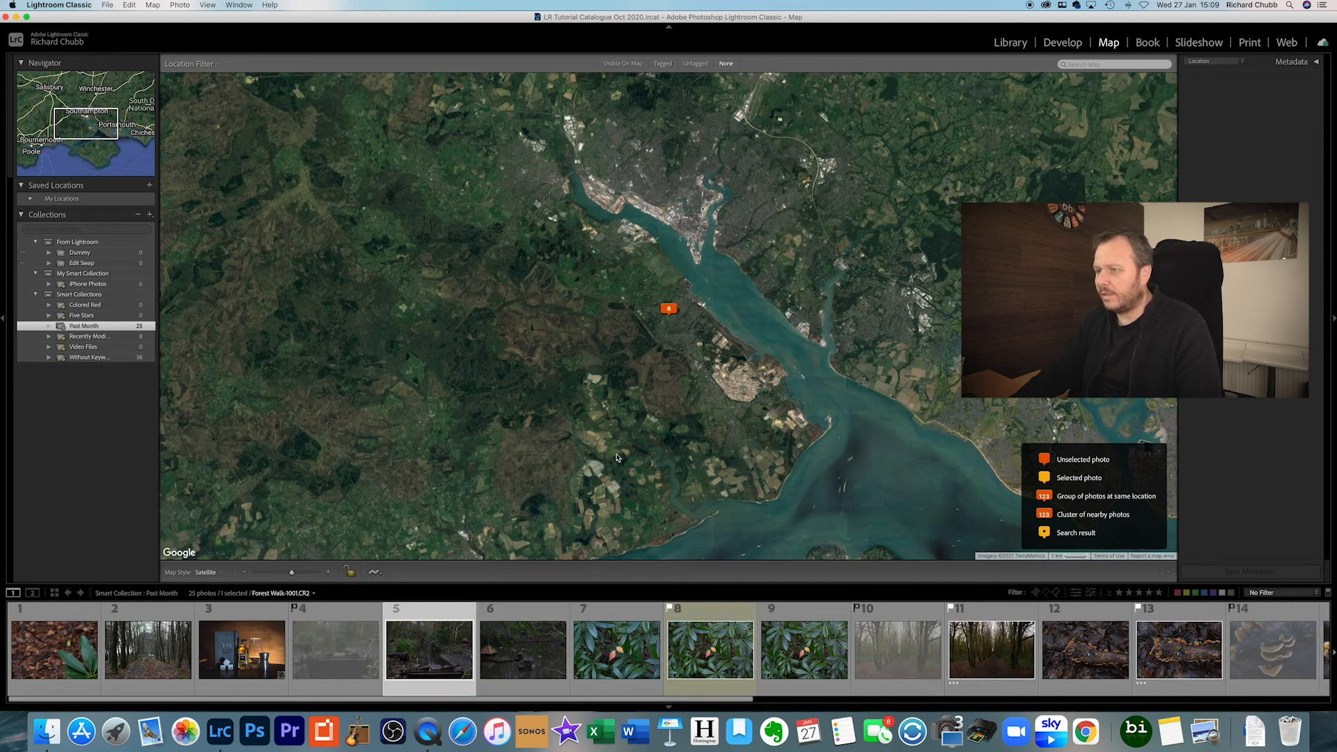
Locate the photo marker southwest of Southampton up close, select its group of photos, and return to a wider map view.
scroll(679, 348, up, 2)
scroll(678, 347, up, 3)
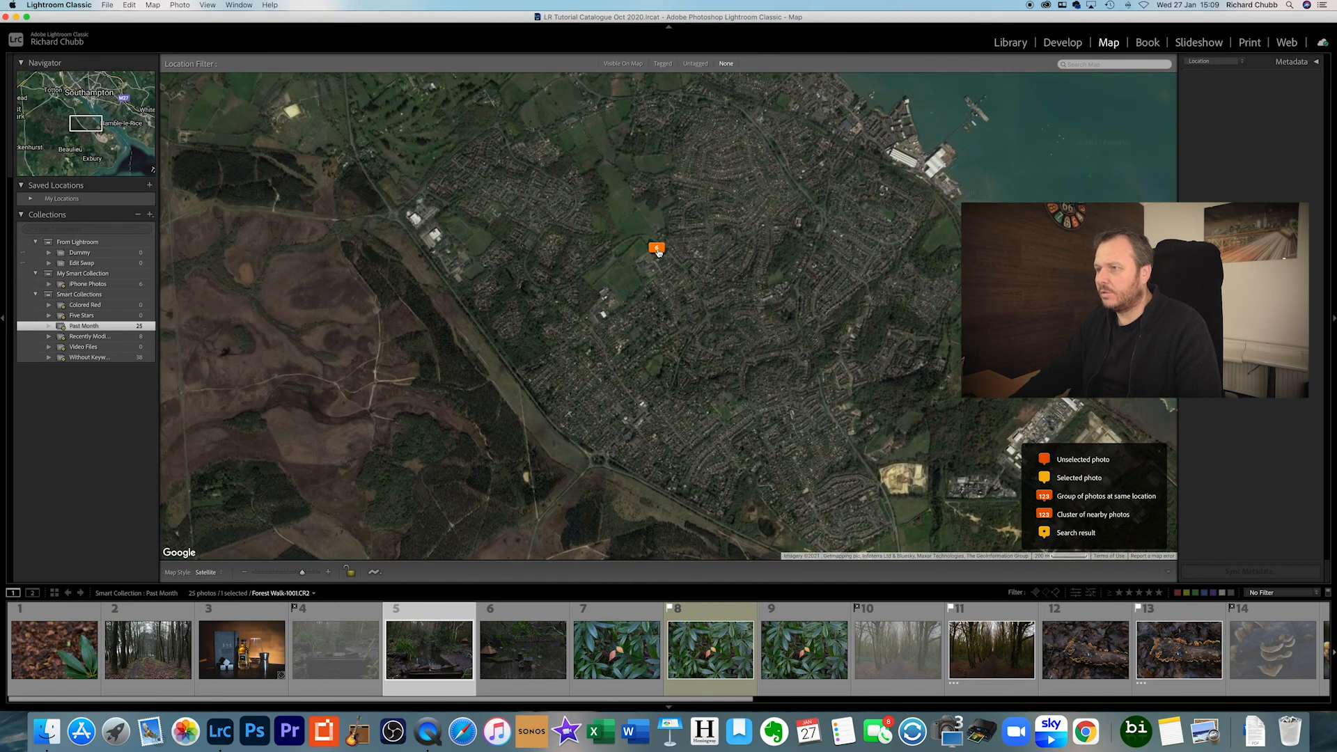
click(656, 250)
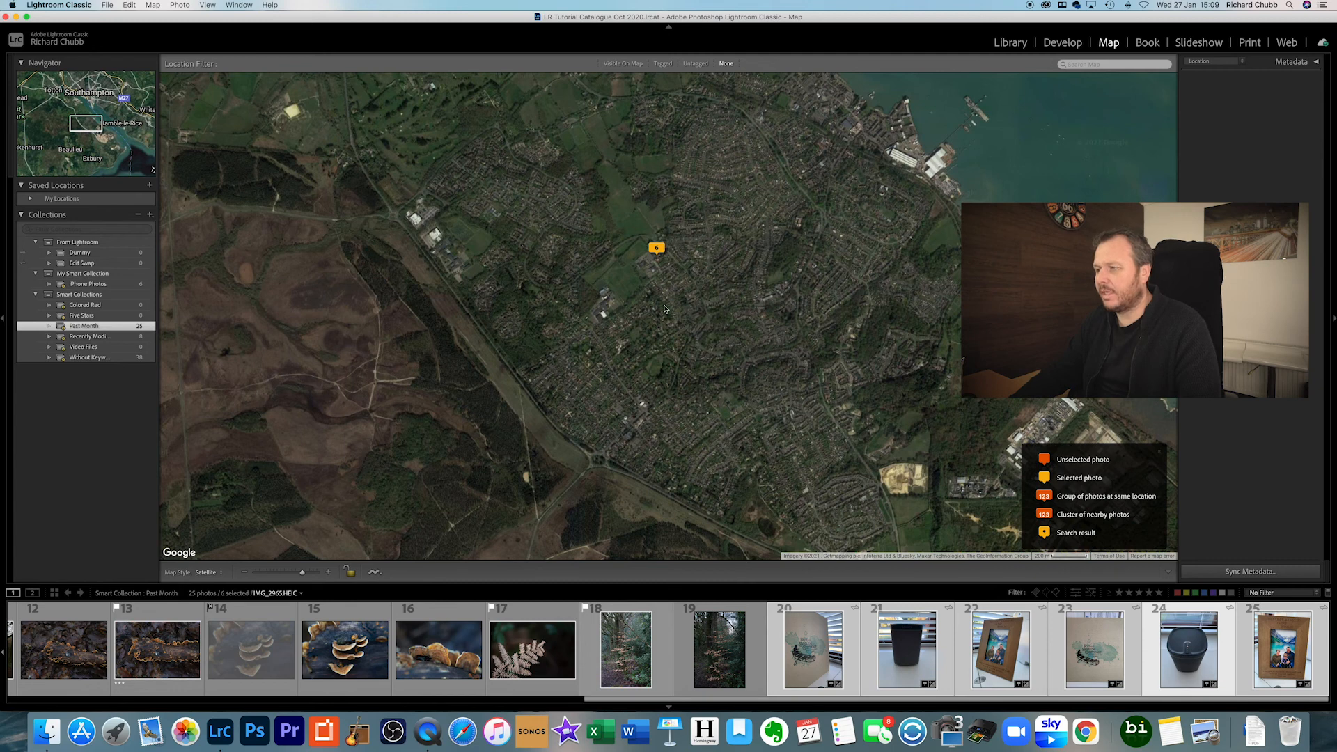
scroll(657, 319, down, 1)
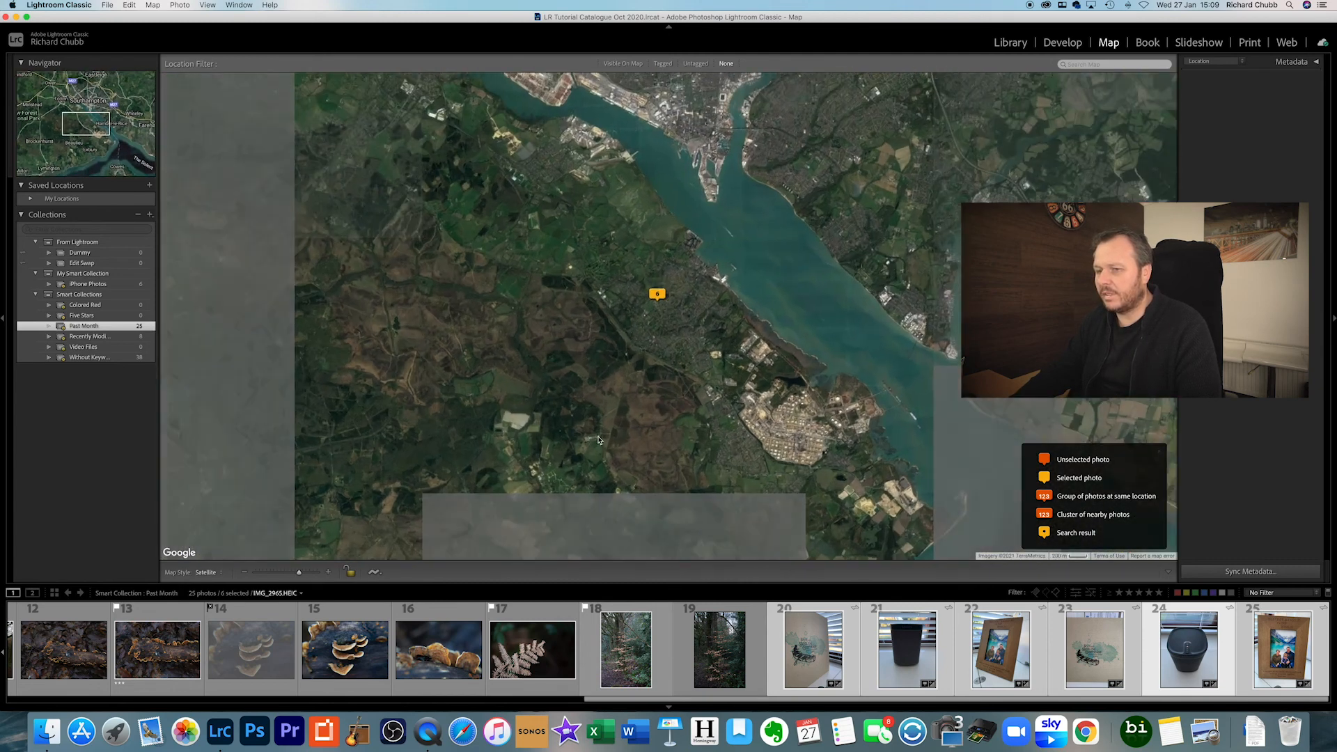
scroll(606, 362, down, 1)
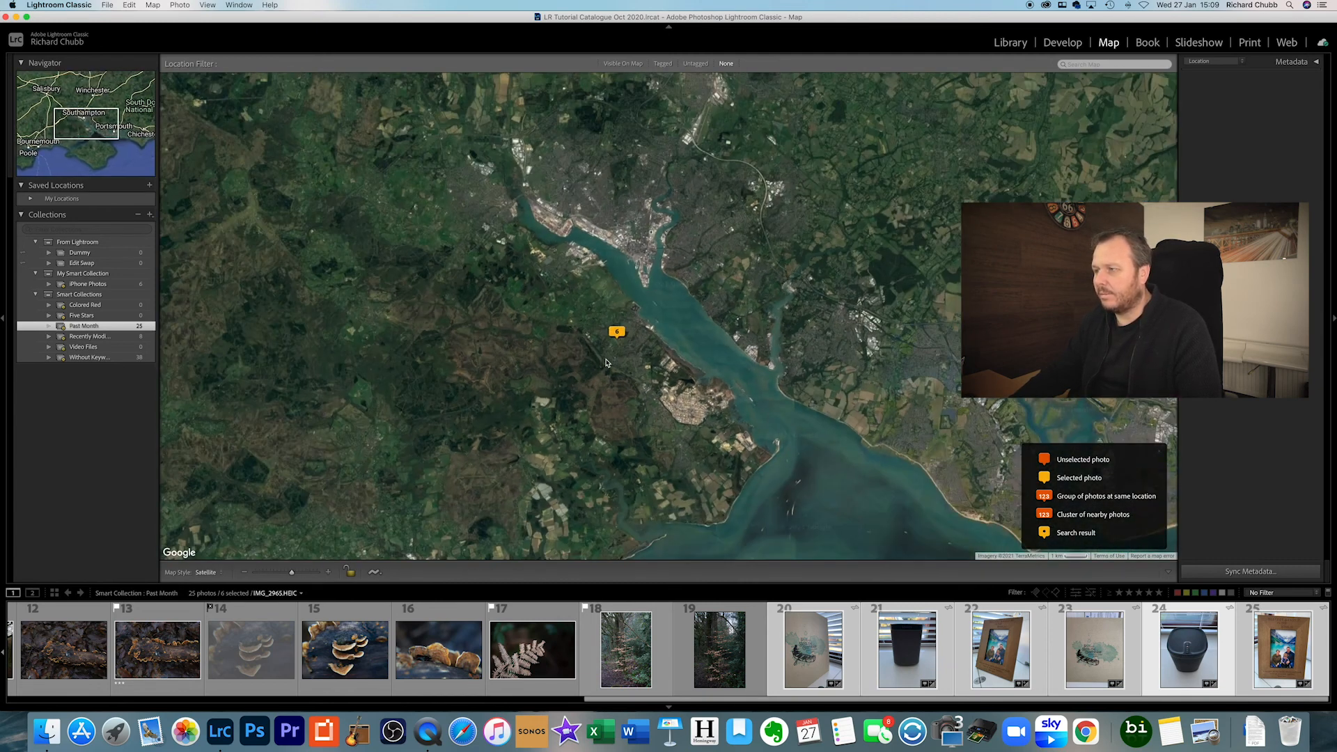
Check filmstrip photos 2, 1 and 11 in turn for map locations, and show western Europe on the map.
scroll(796, 655, up, 10)
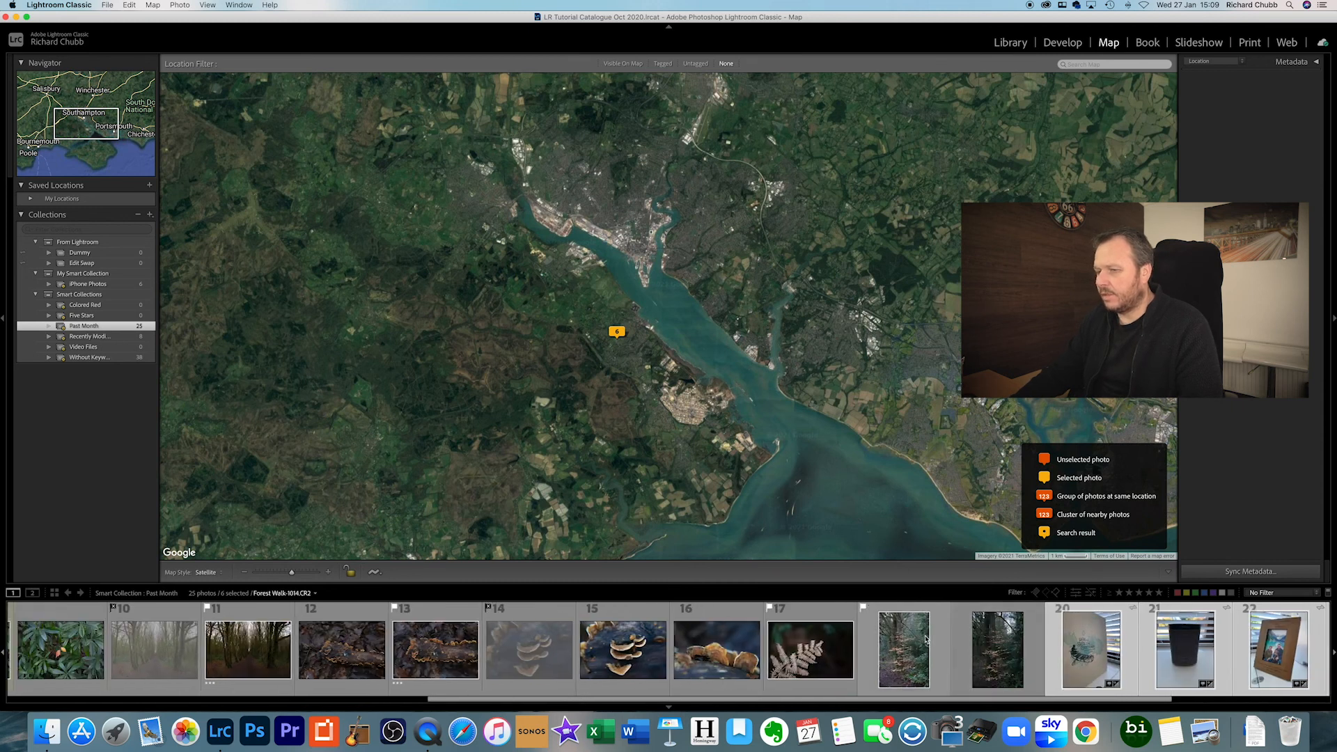
click(132, 660)
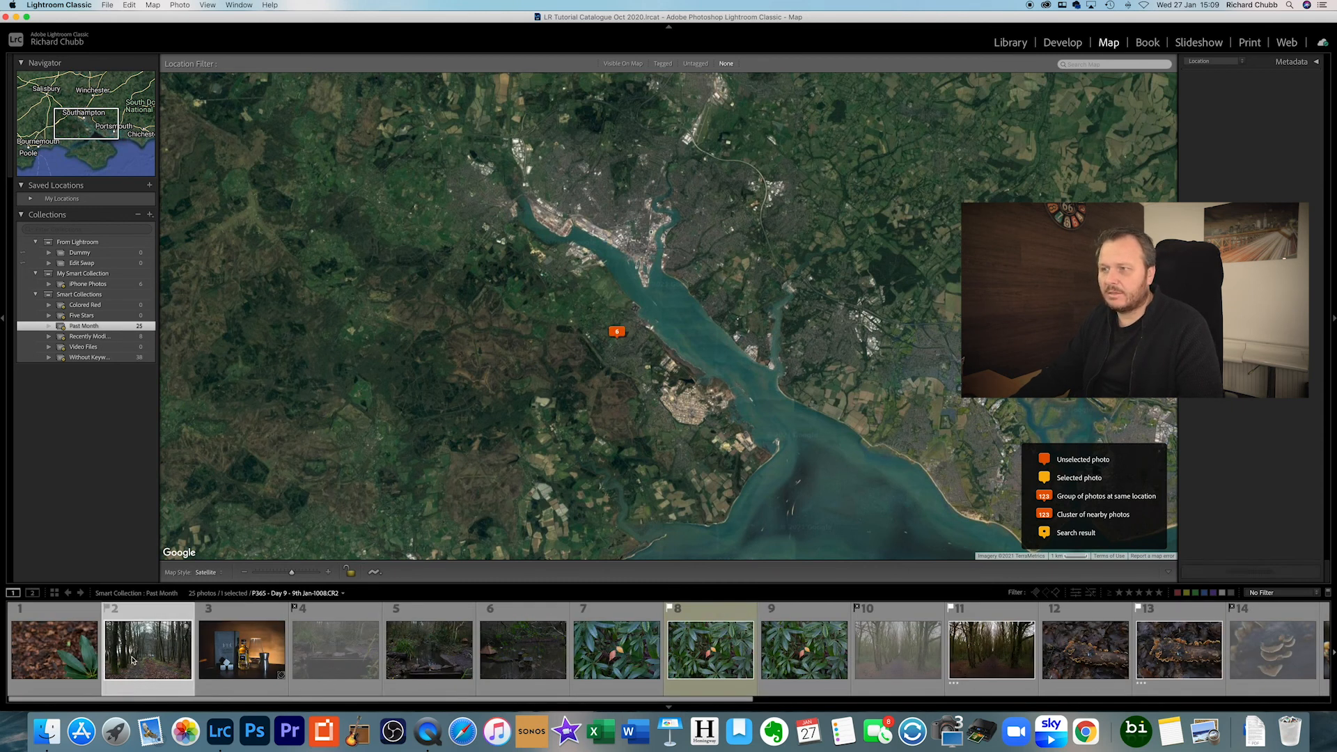
click(57, 663)
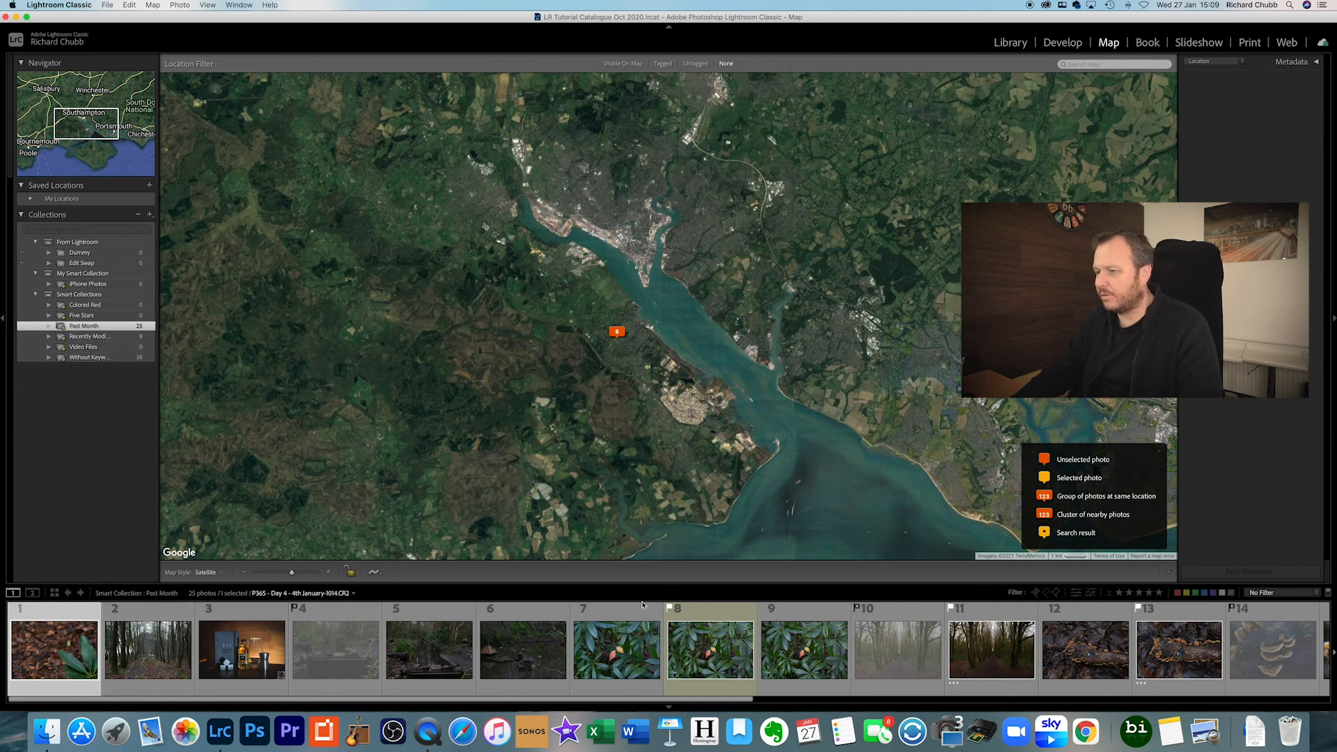
scroll(696, 626, down, 4)
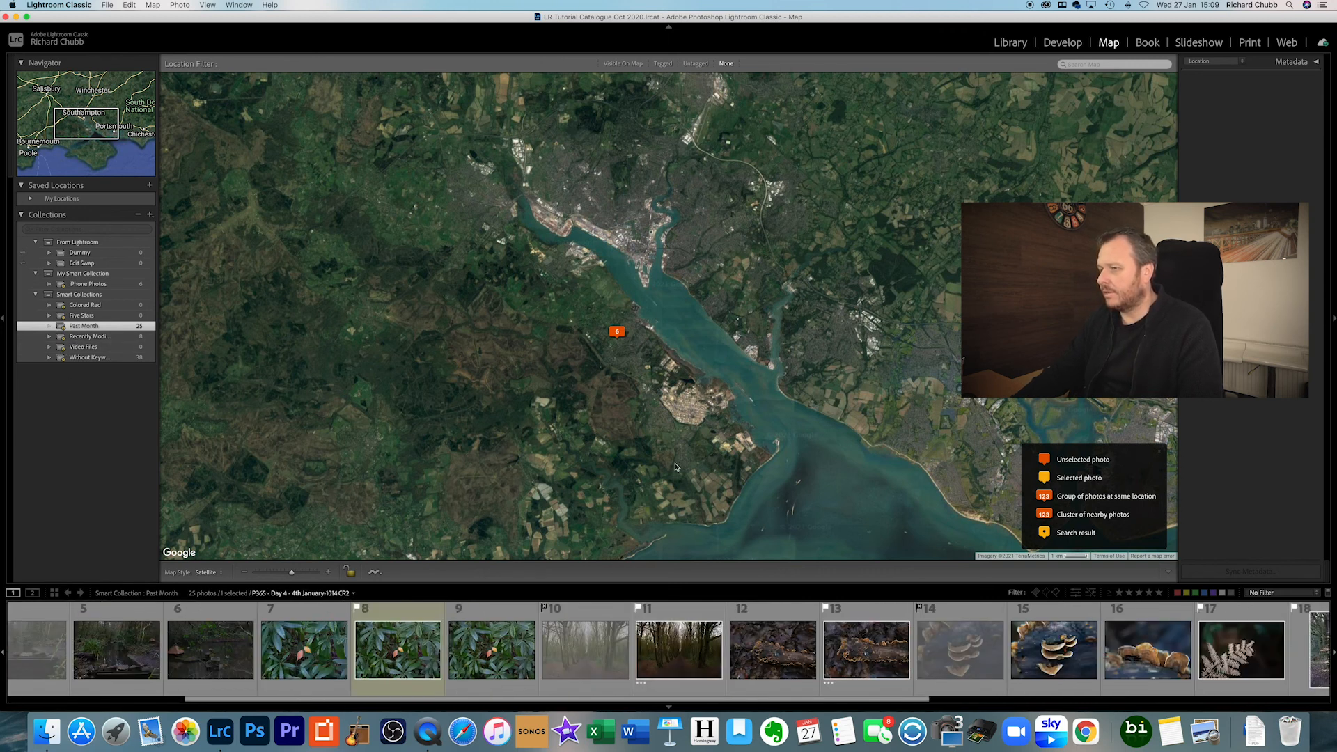
click(672, 641)
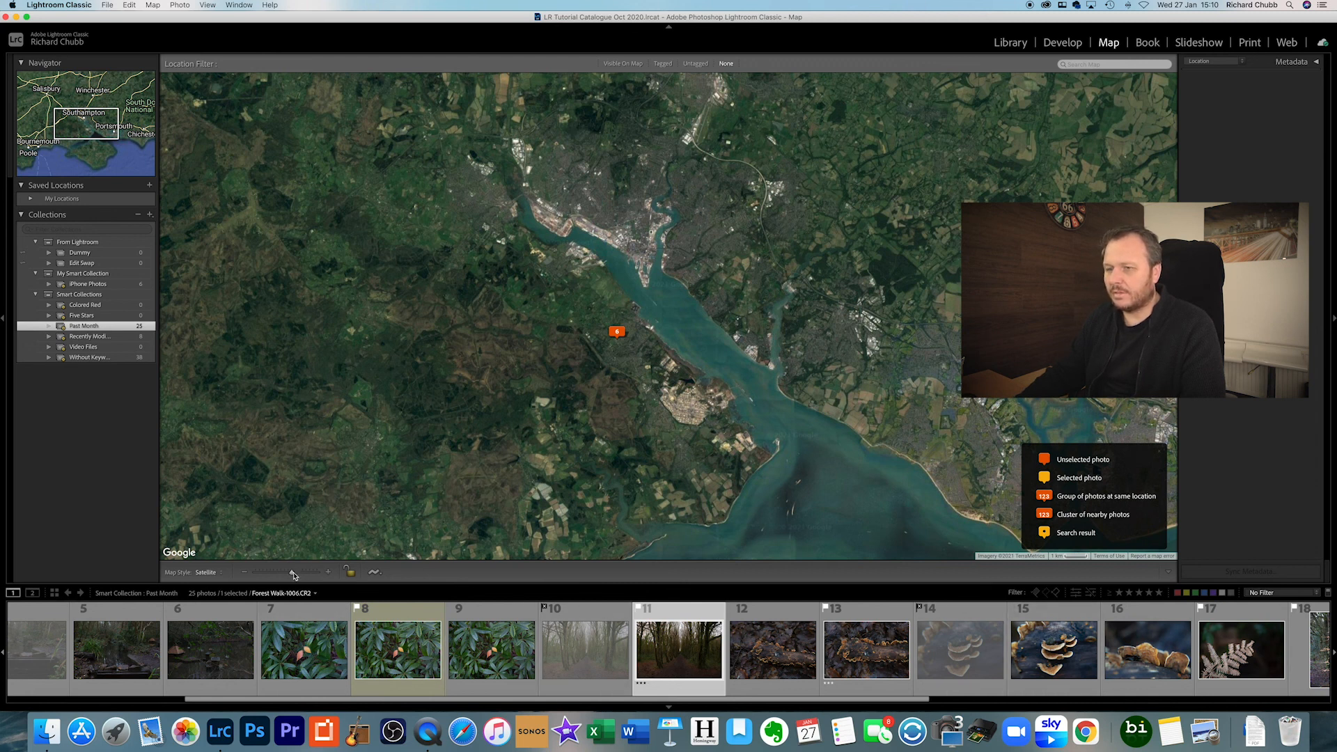
click(271, 573)
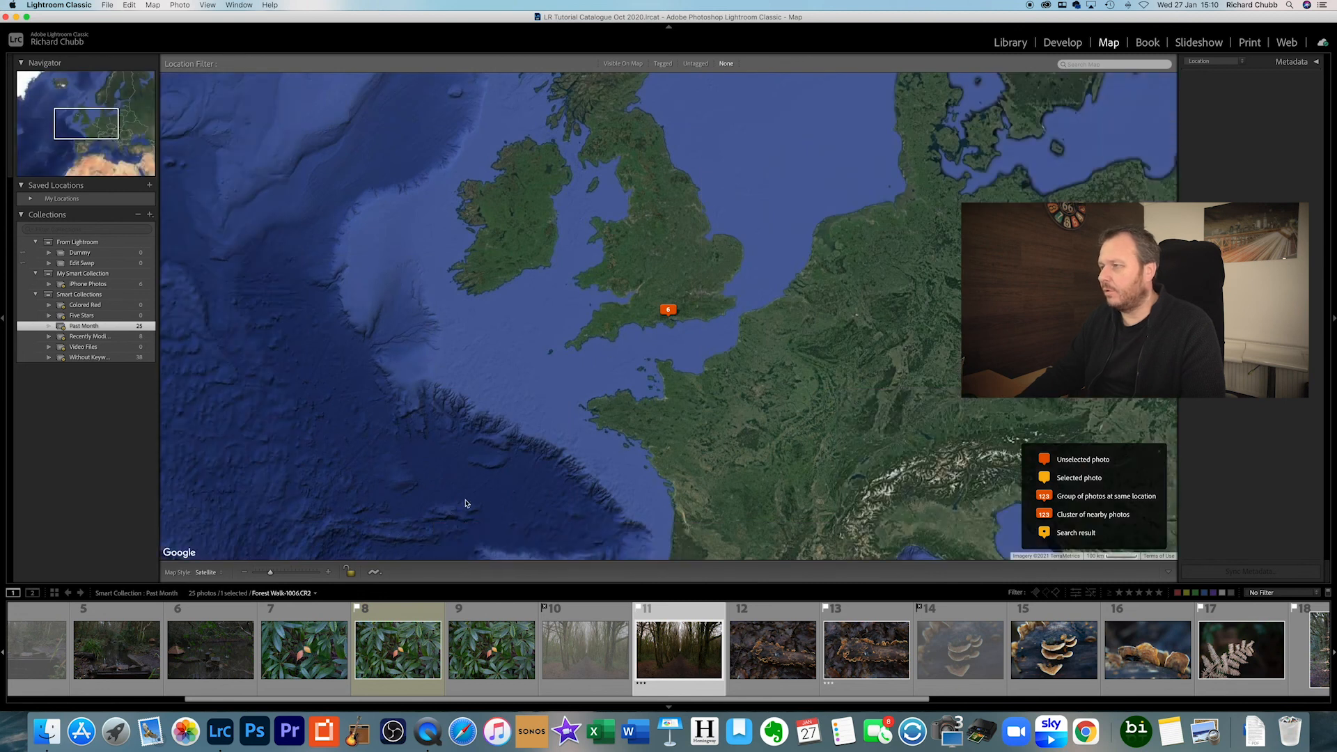
Check the available metadata views, keep Location, and expand the Metadata details for photo 11.
click(1212, 63)
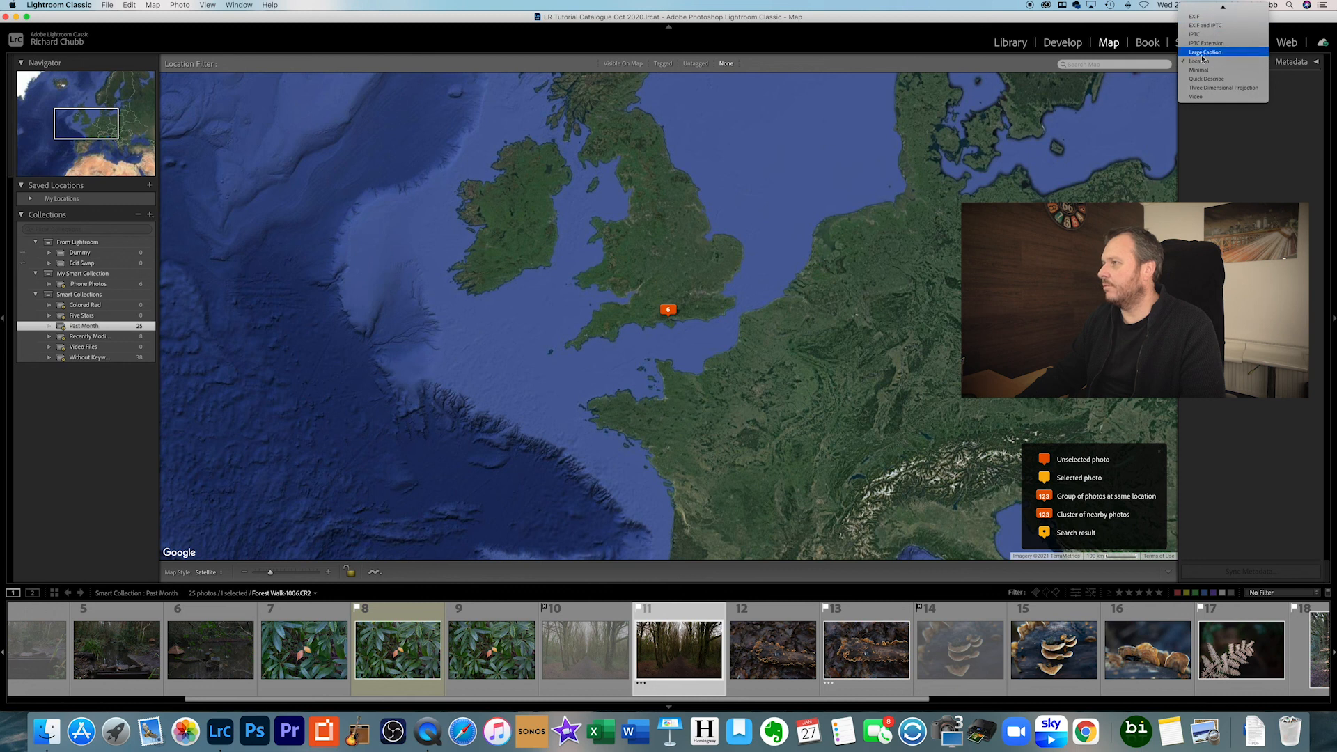
click(1199, 61)
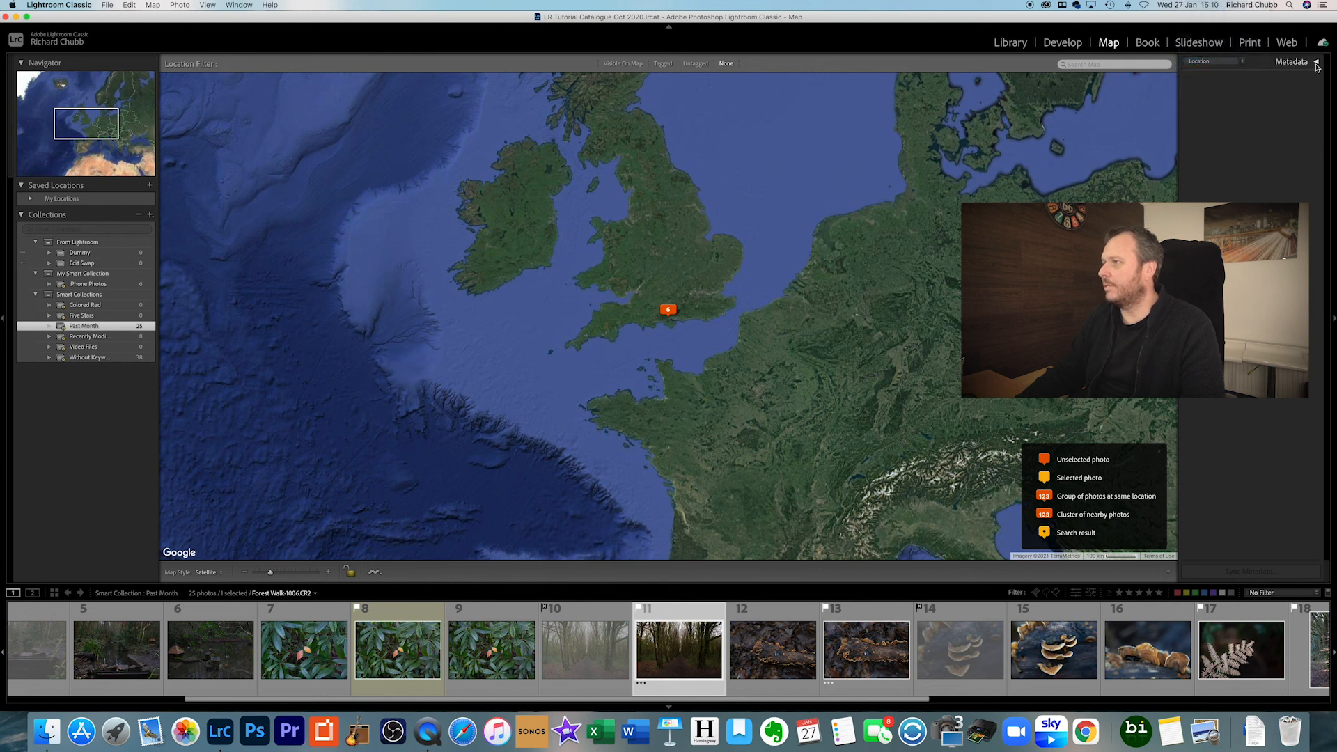
click(1291, 61)
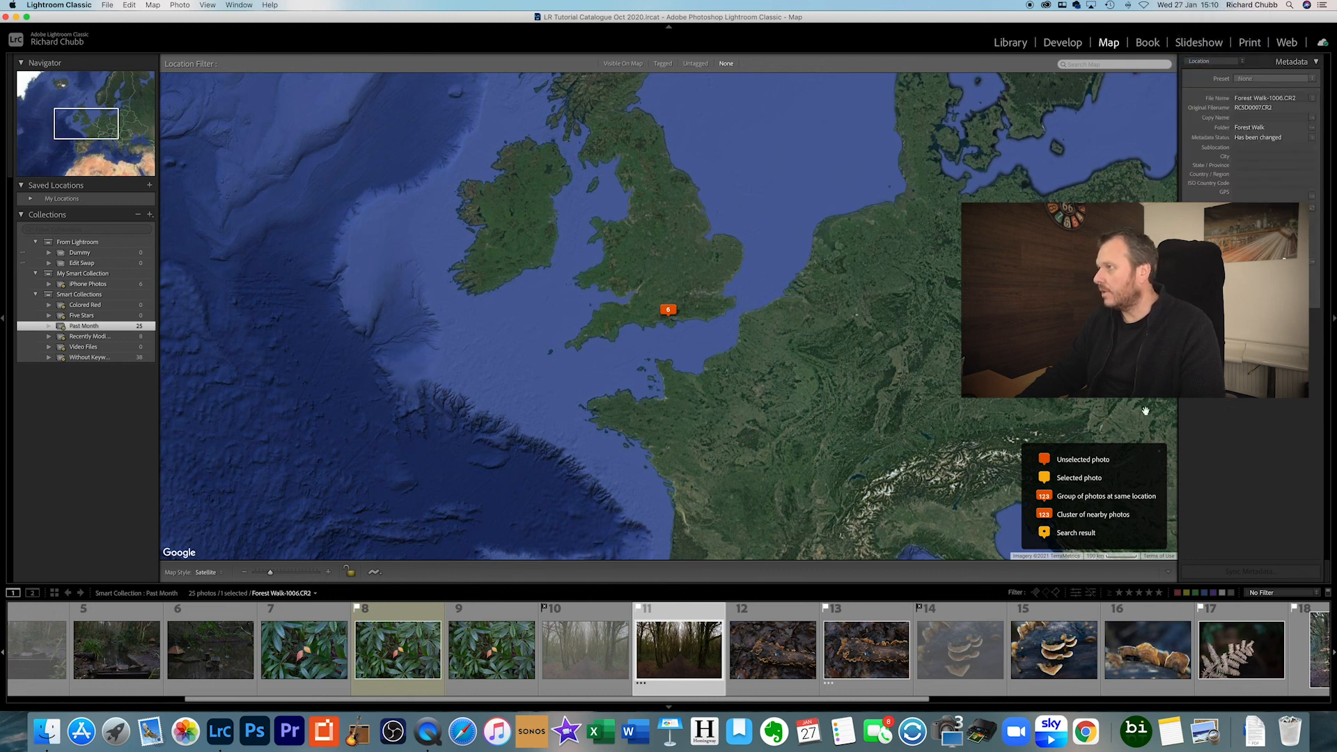